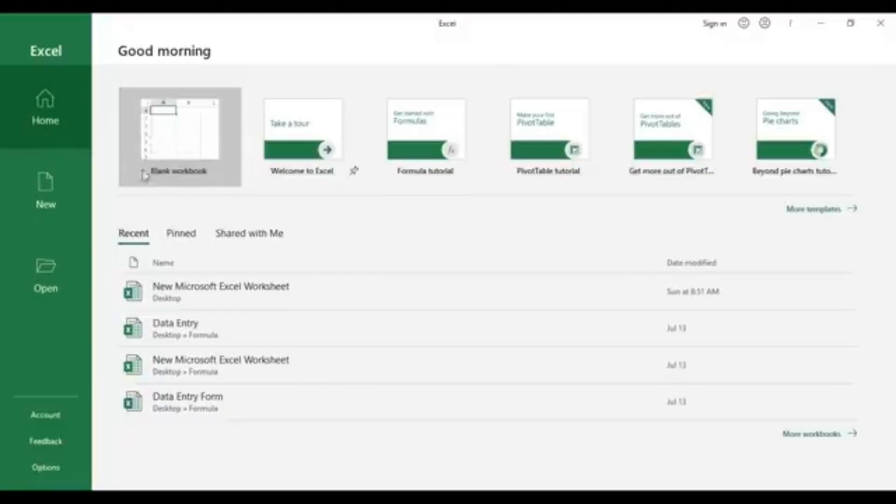
Create a new blank workbook
click(189, 150)
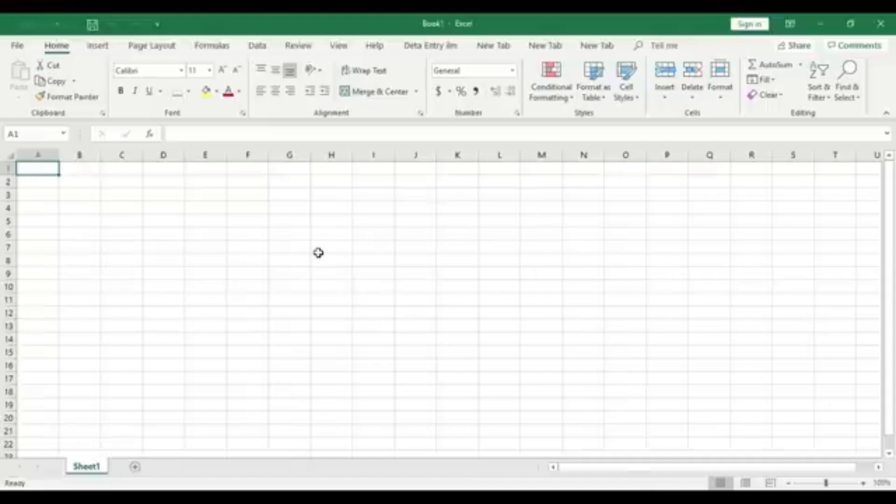
click(318, 250)
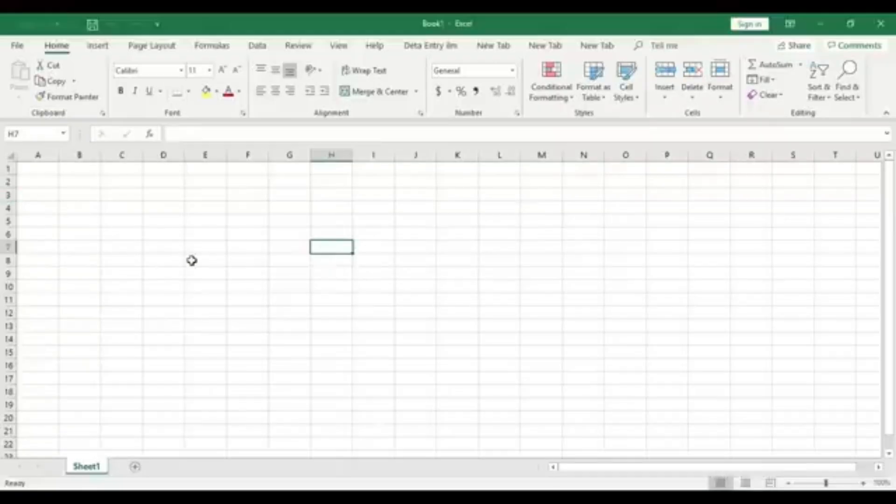
click(236, 260)
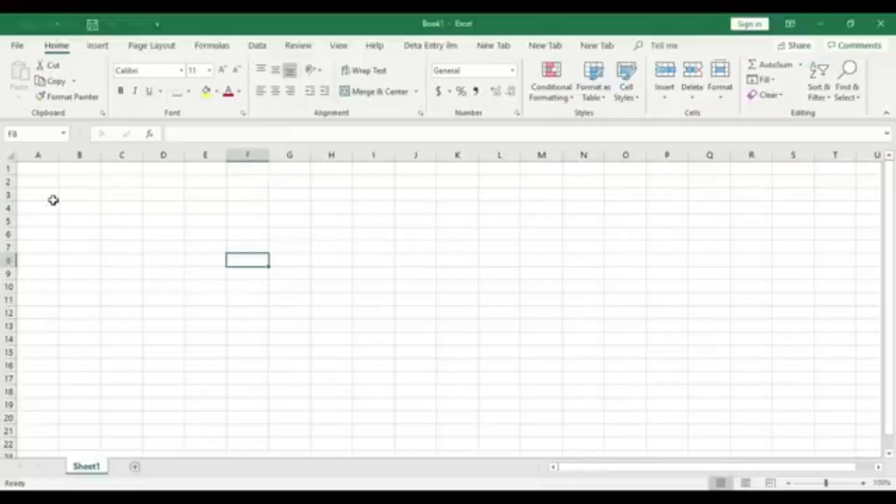
drag(36, 177, 63, 209)
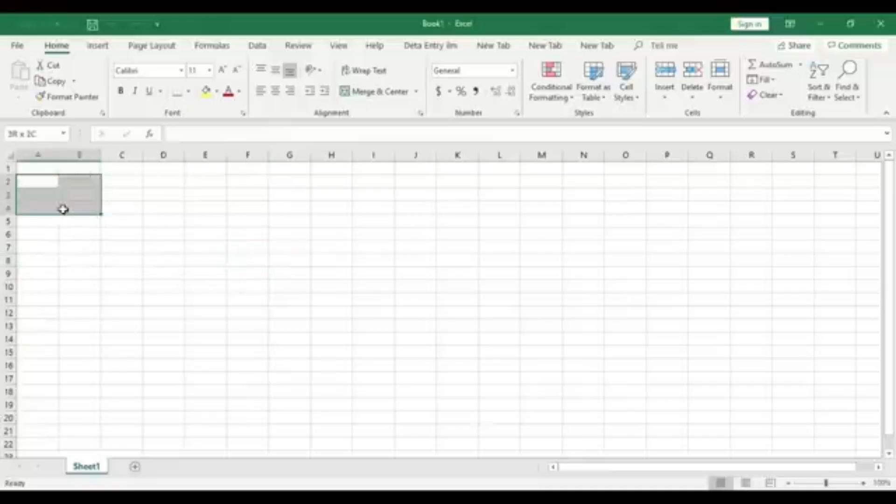
click(150, 265)
click(54, 194)
click(153, 267)
click(49, 236)
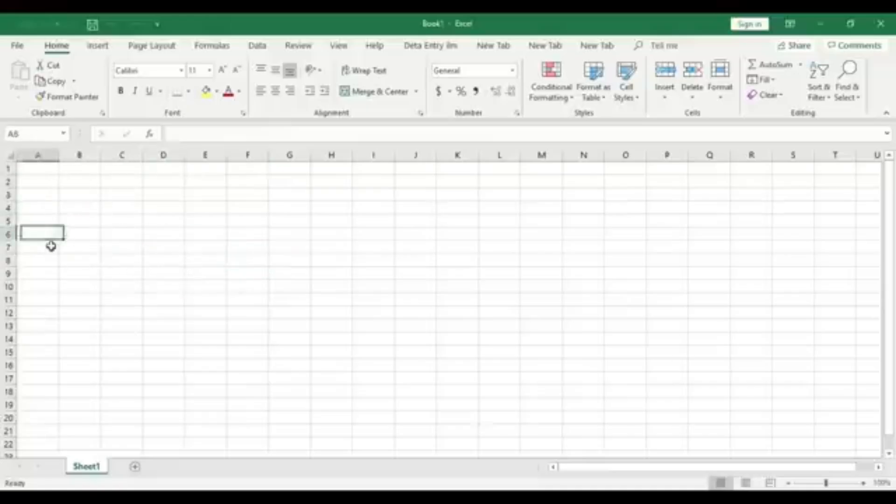
click(165, 285)
click(206, 234)
click(284, 234)
click(420, 232)
click(498, 234)
click(510, 286)
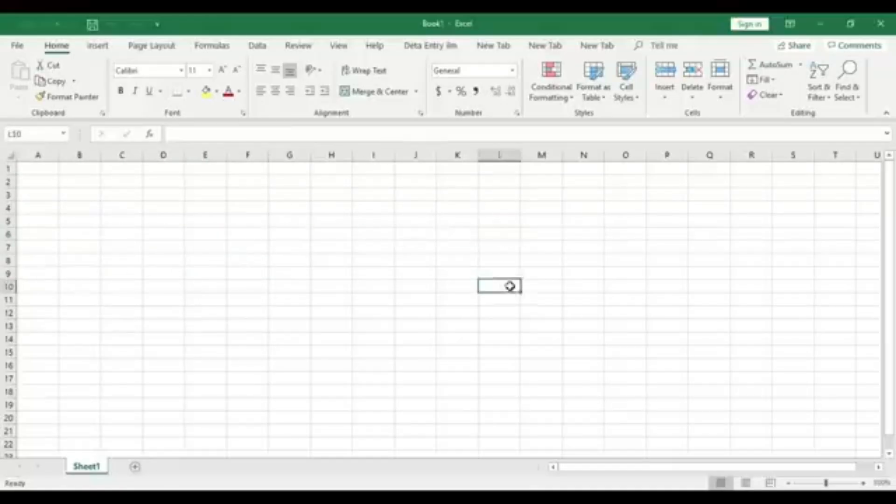
click(122, 268)
click(58, 198)
click(135, 216)
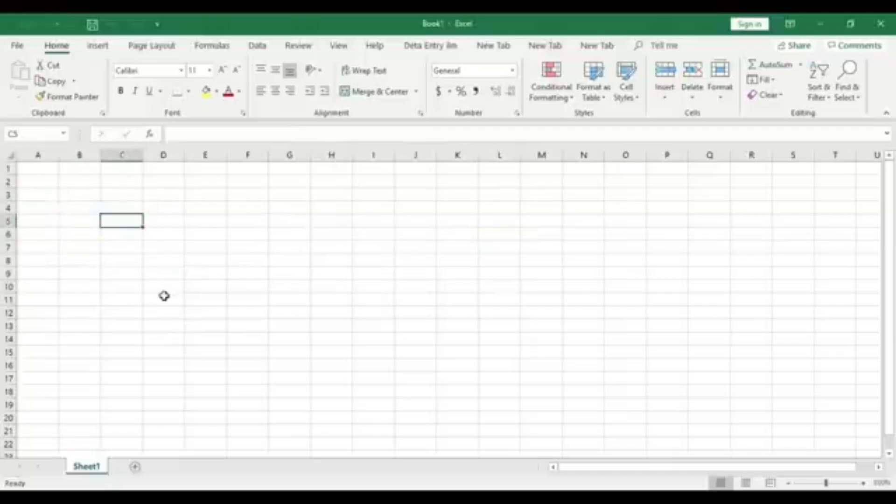
click(177, 293)
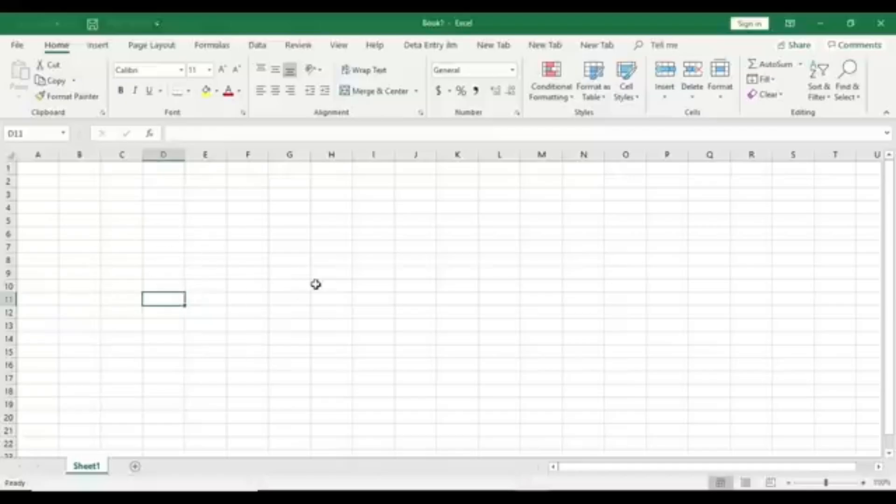
Zoom the worksheet in to 170%
click(861, 481)
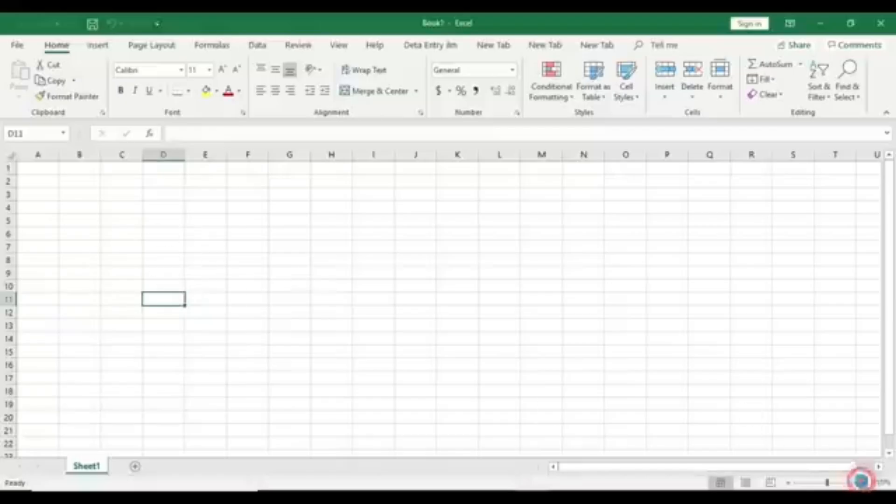
click(861, 481)
click(862, 481)
click(862, 482)
click(862, 483)
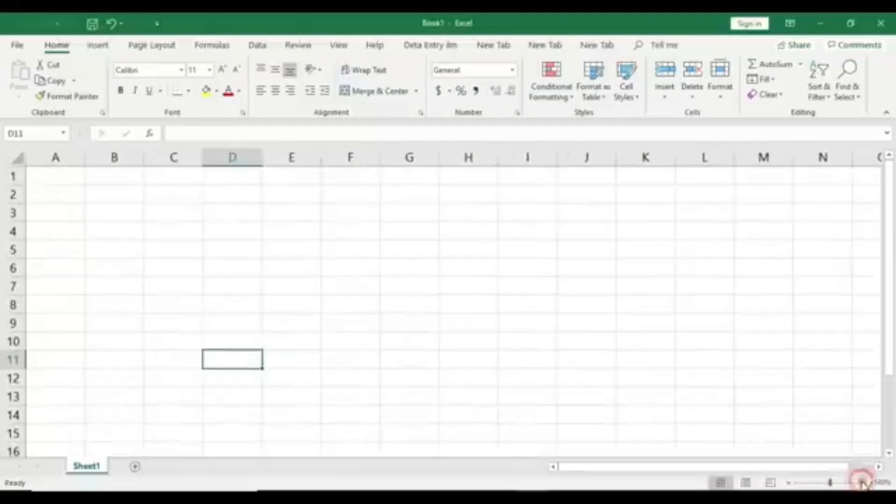
click(861, 482)
click(862, 482)
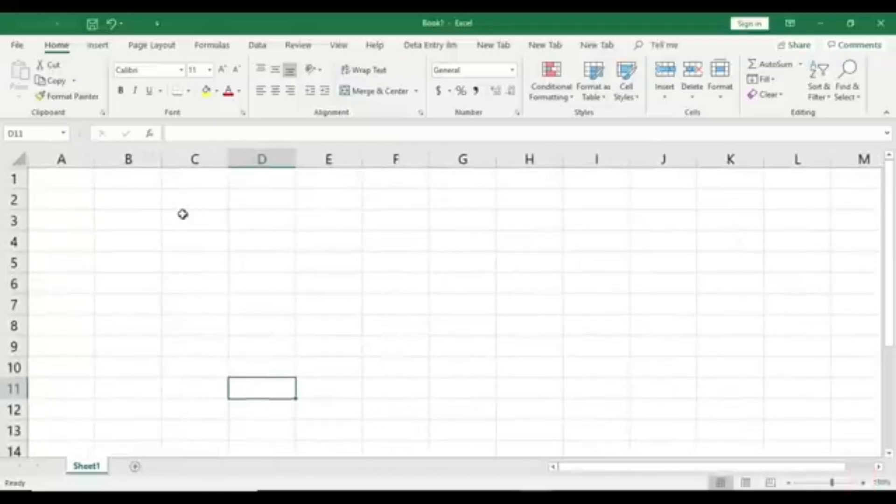
click(861, 482)
Trace columns and rows by selecting cells down columns C and B and across rows 3 and 4
drag(218, 185, 215, 444)
click(198, 278)
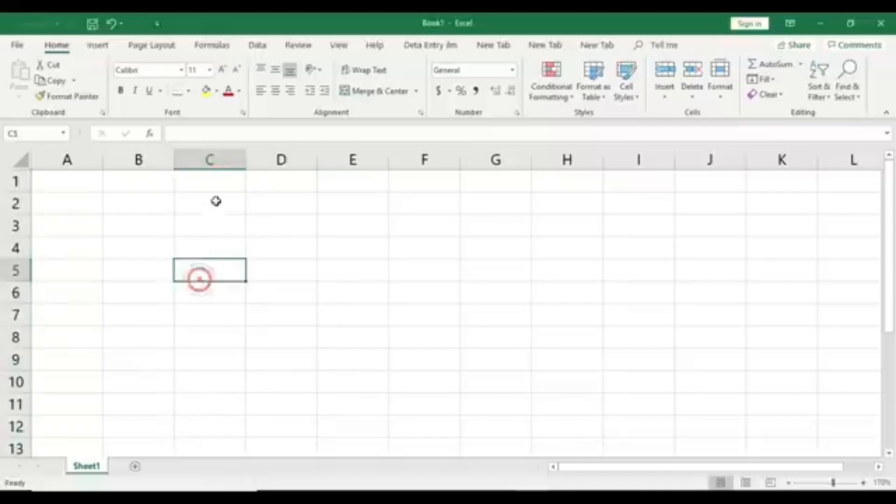
drag(216, 176, 216, 446)
drag(38, 227, 753, 230)
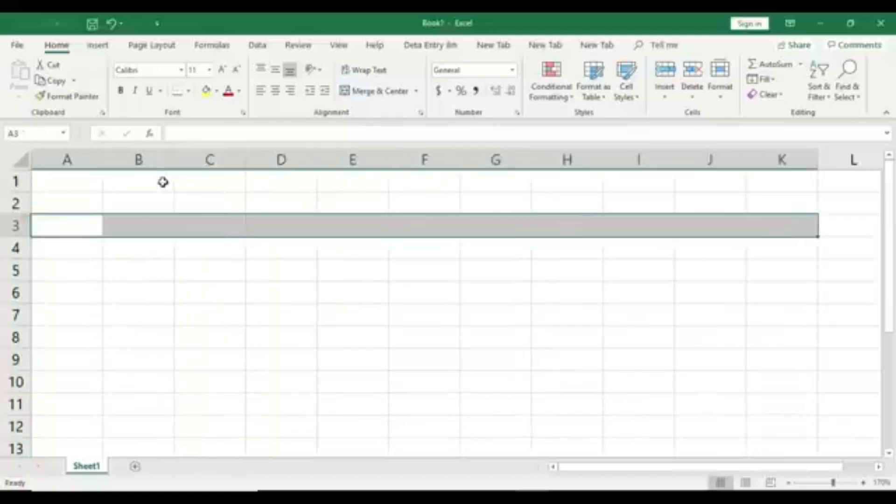
drag(152, 180, 143, 432)
drag(40, 247, 335, 254)
drag(410, 255, 813, 257)
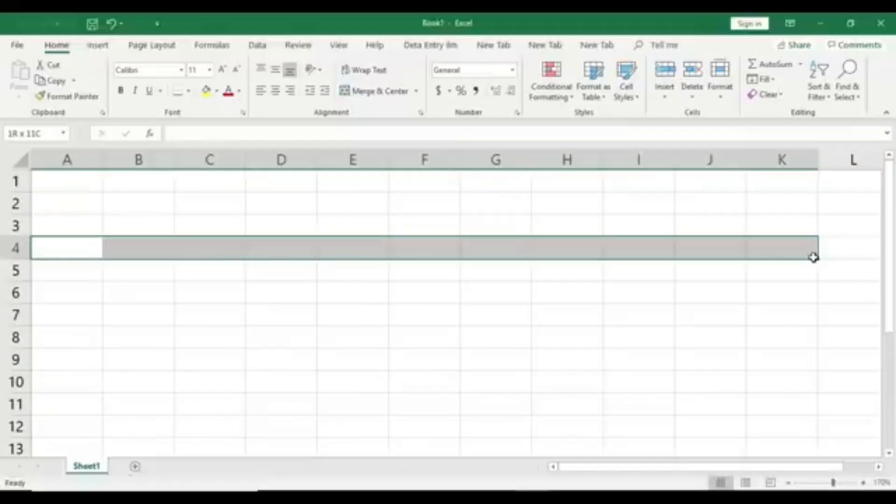
Fill cells B1:B13 with yellow and cells A4:J4 with light blue to mark a column and a row
drag(149, 177, 143, 441)
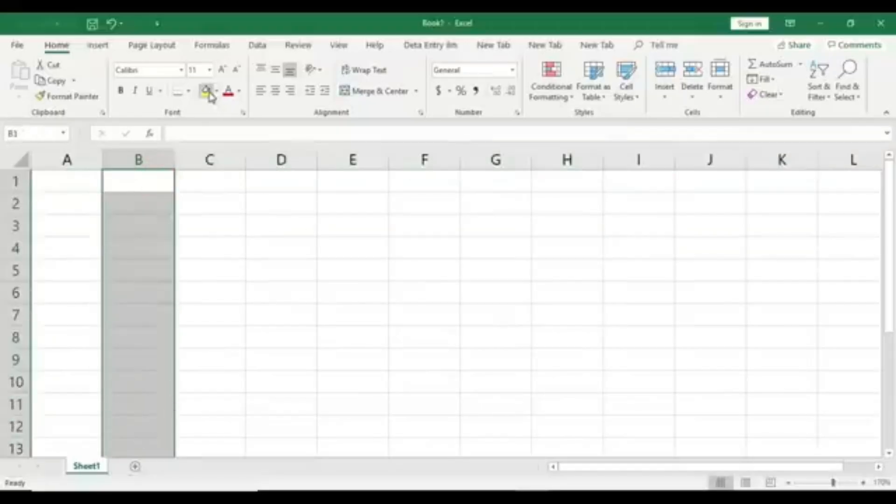
click(207, 91)
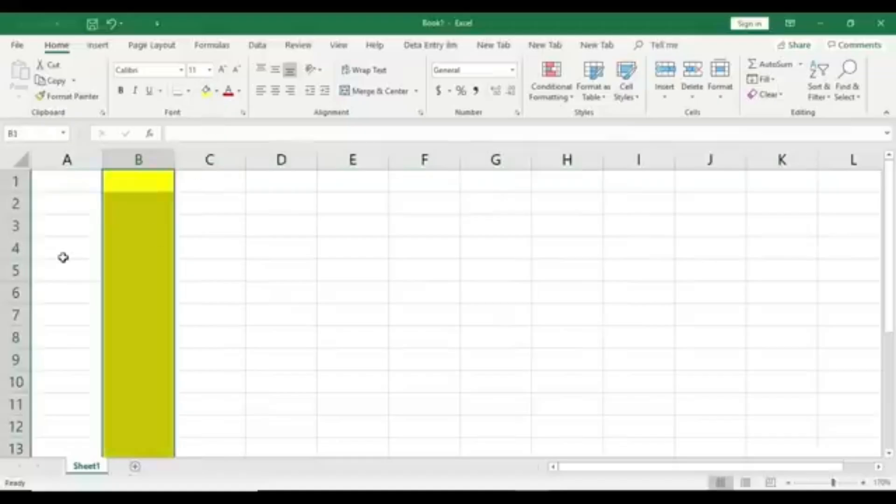
drag(63, 256, 719, 249)
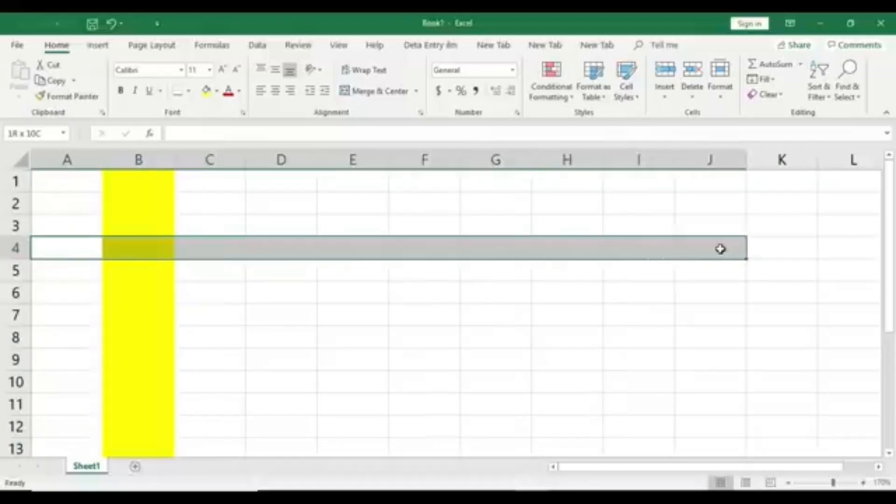
click(216, 91)
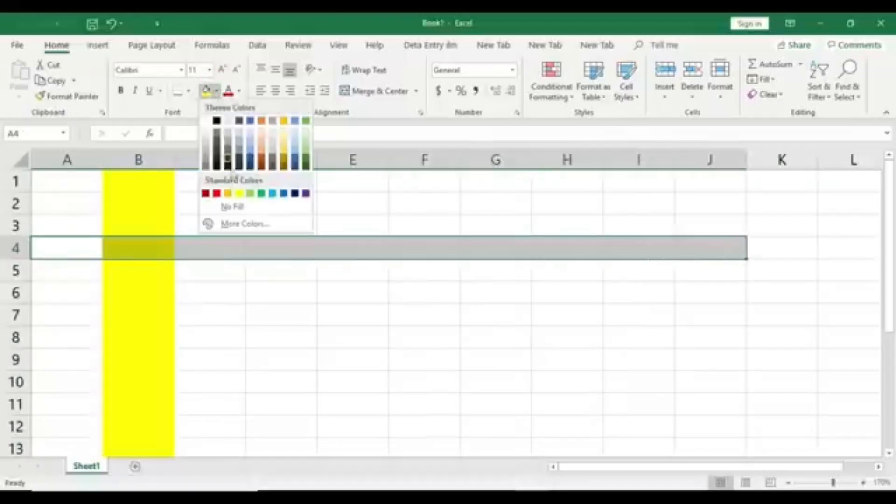
click(273, 193)
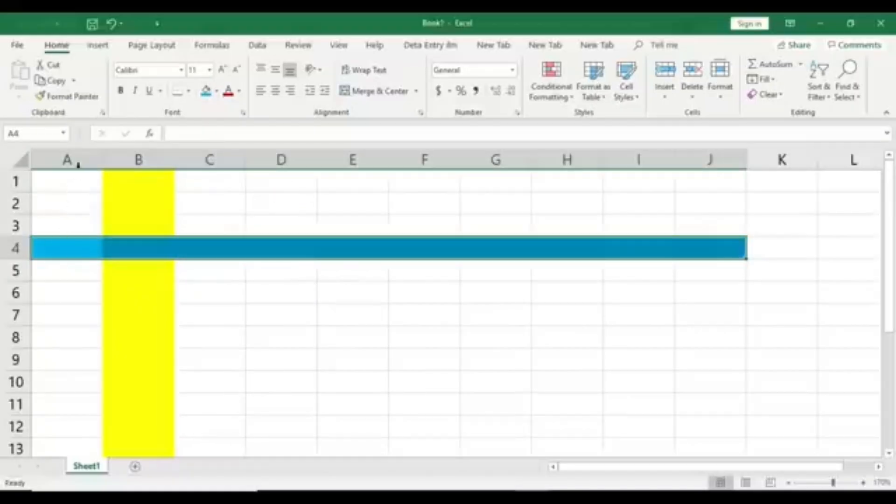
click(72, 182)
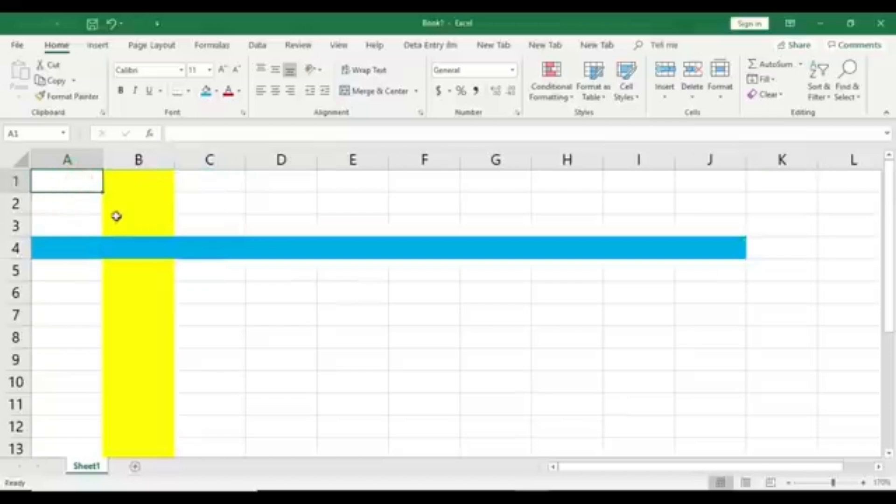
Select the whole columns A through J one after another to show the column letters
click(66, 155)
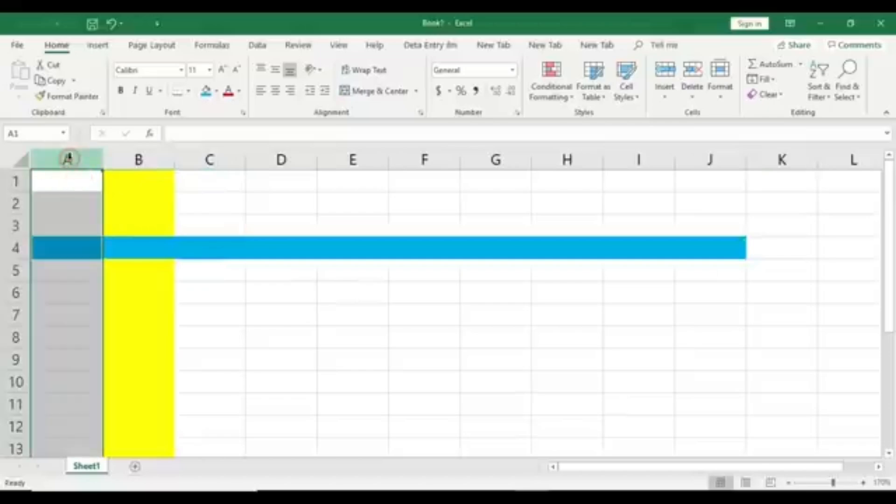
click(147, 156)
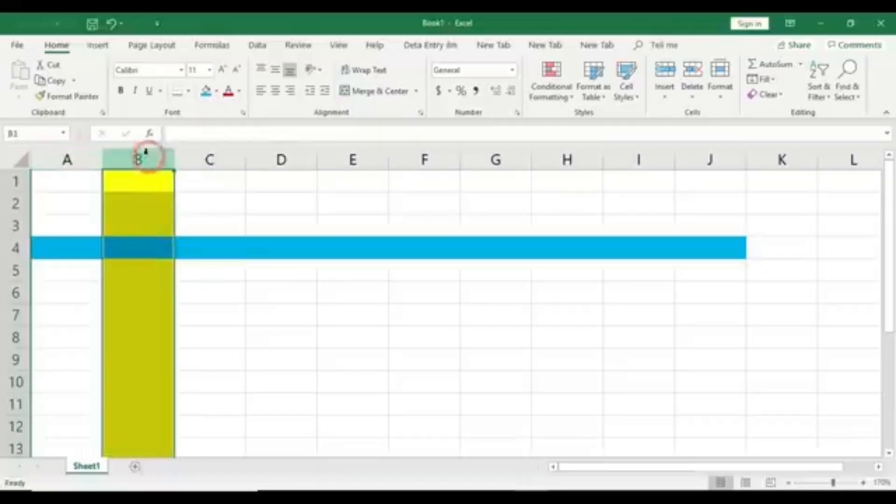
click(206, 159)
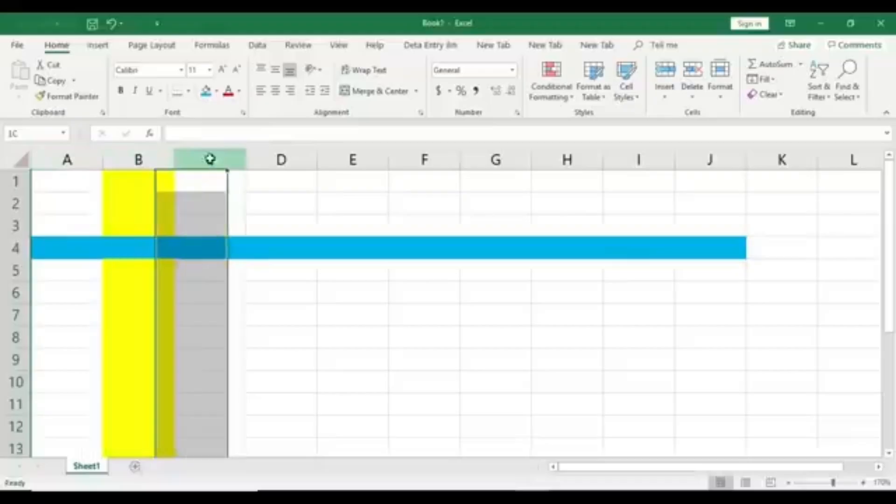
click(299, 156)
click(364, 159)
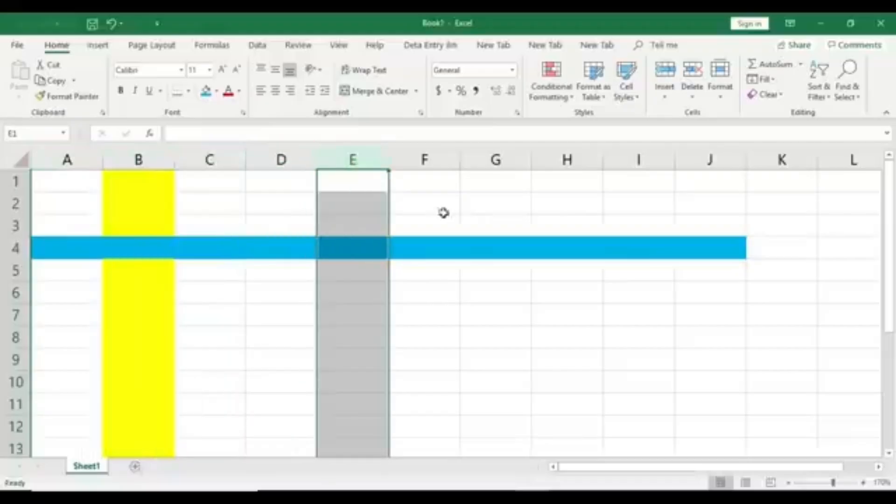
click(443, 157)
click(512, 154)
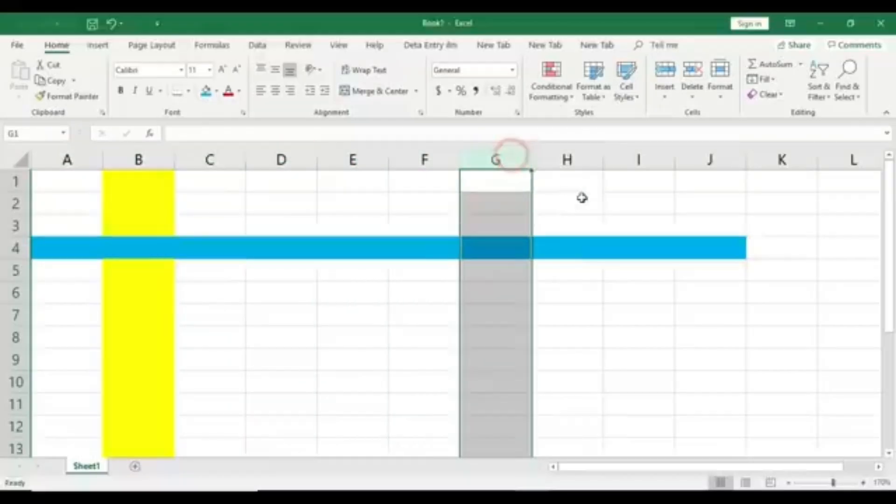
click(578, 159)
click(651, 160)
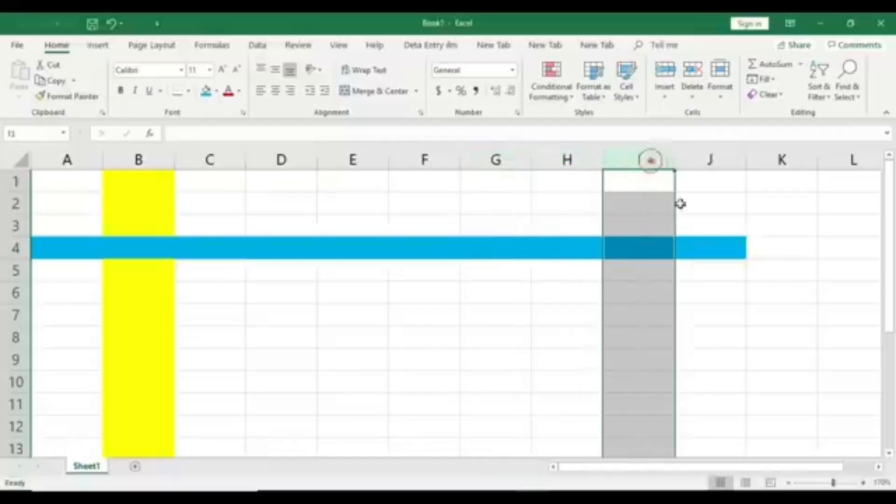
click(707, 157)
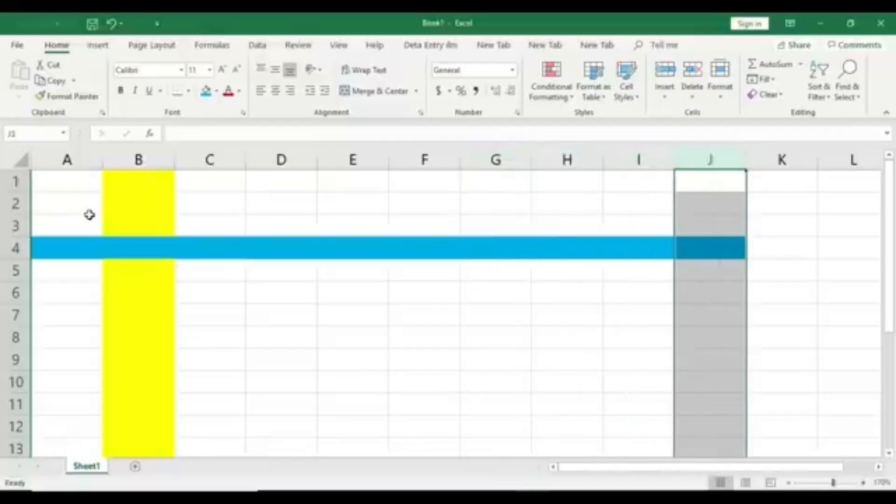
Select the whole columns A through D again, one at a time
click(83, 157)
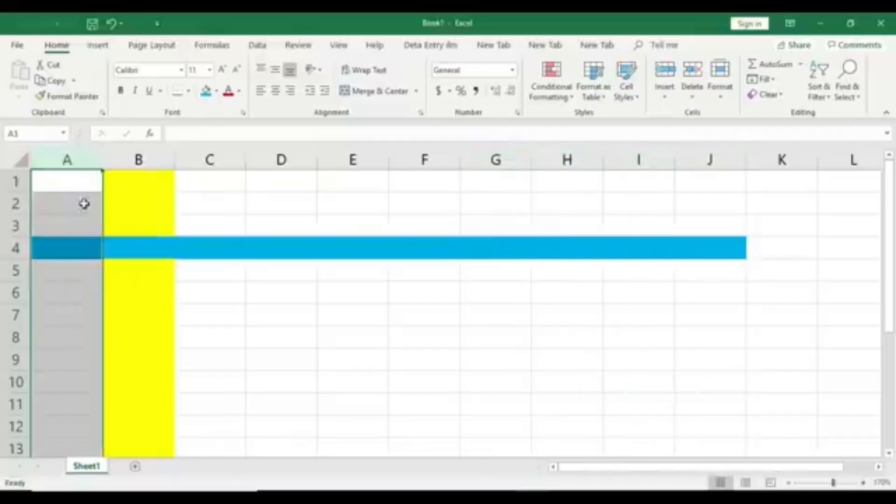
click(145, 156)
click(218, 158)
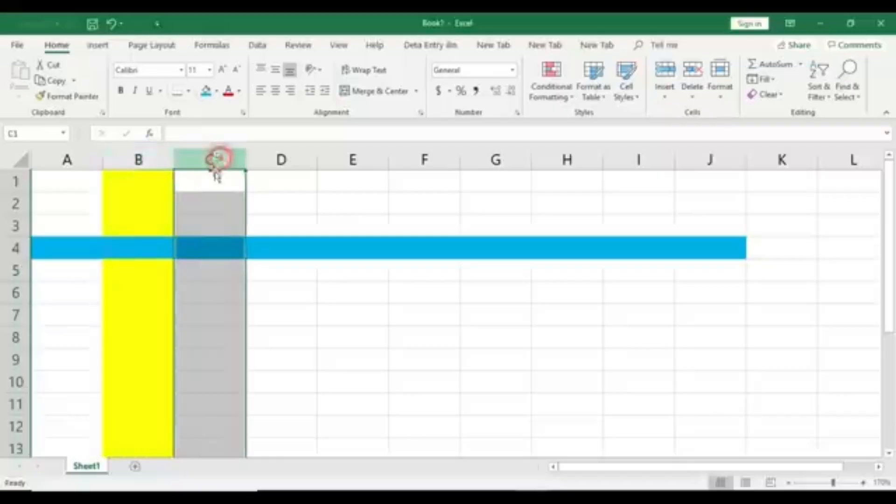
click(297, 157)
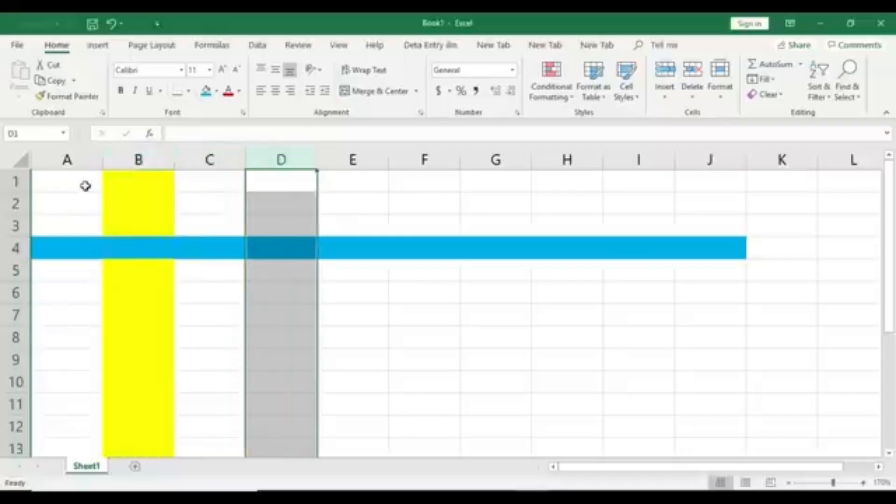
Select the whole rows 1 through 10 one after another to show the row numbers
click(13, 182)
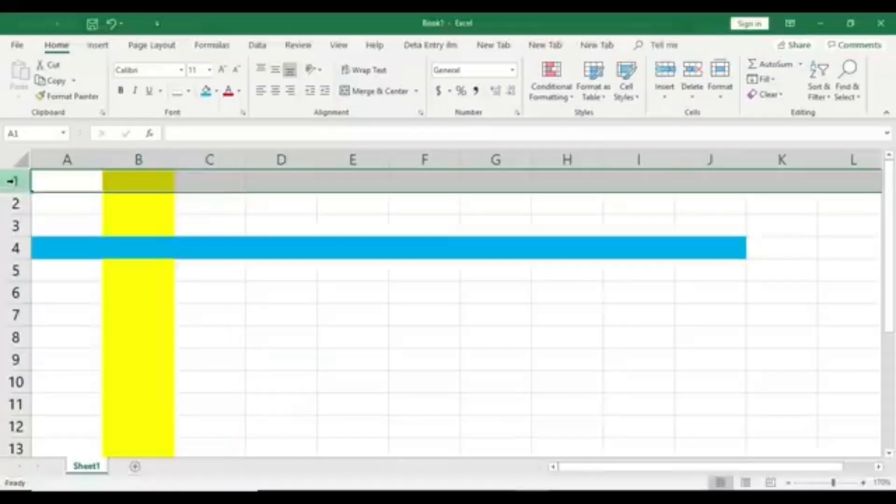
click(14, 204)
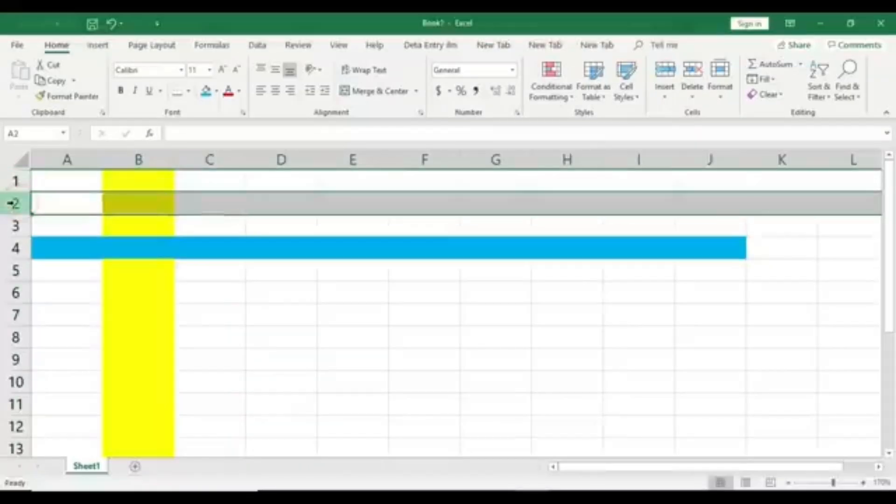
click(11, 225)
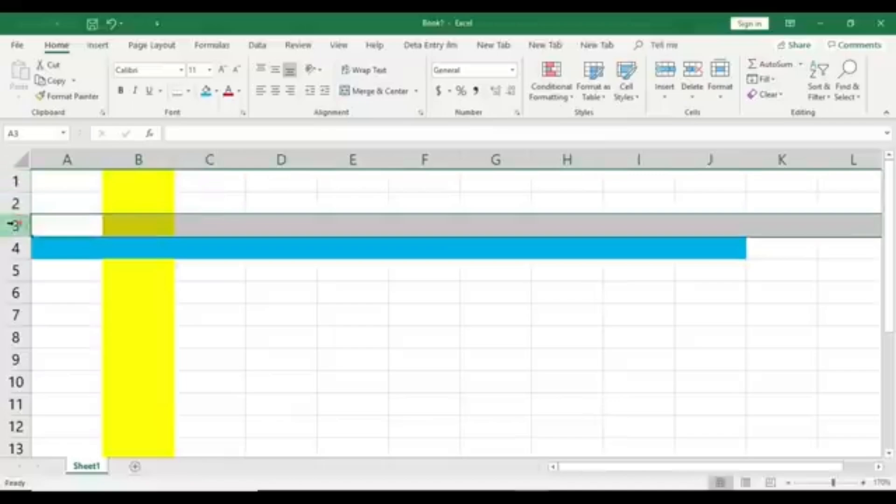
click(15, 248)
click(15, 270)
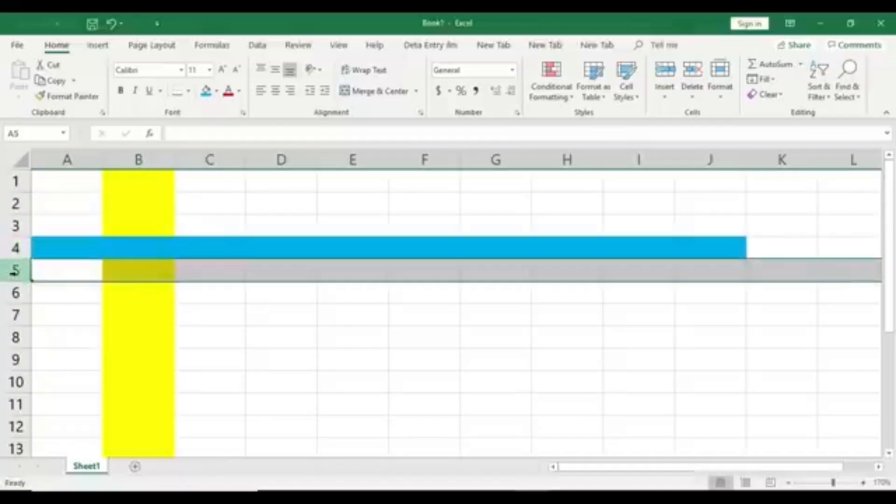
click(14, 292)
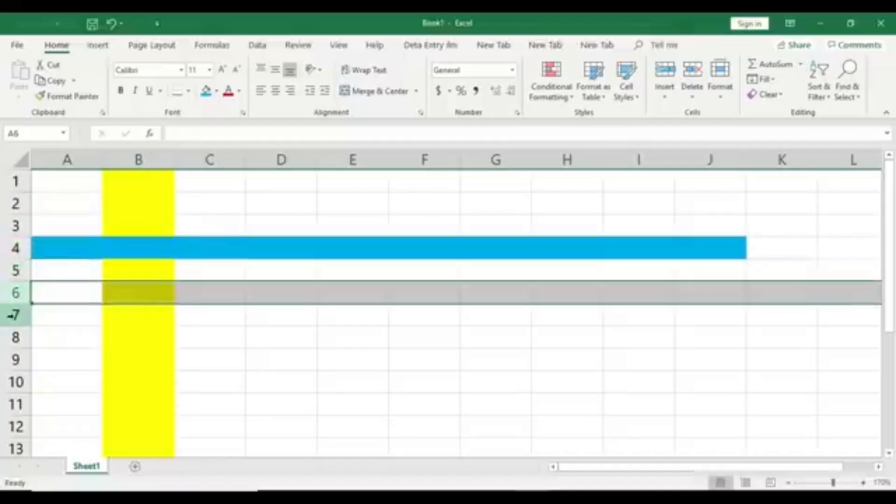
click(12, 316)
click(16, 336)
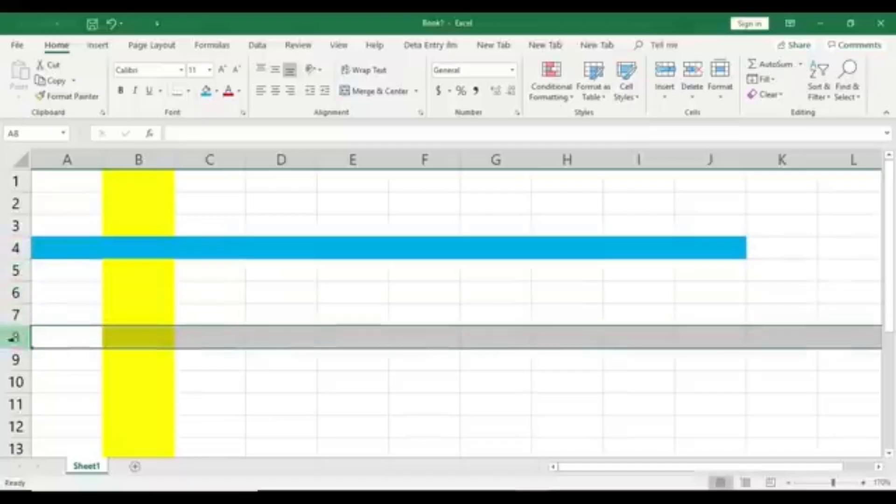
click(18, 358)
click(15, 380)
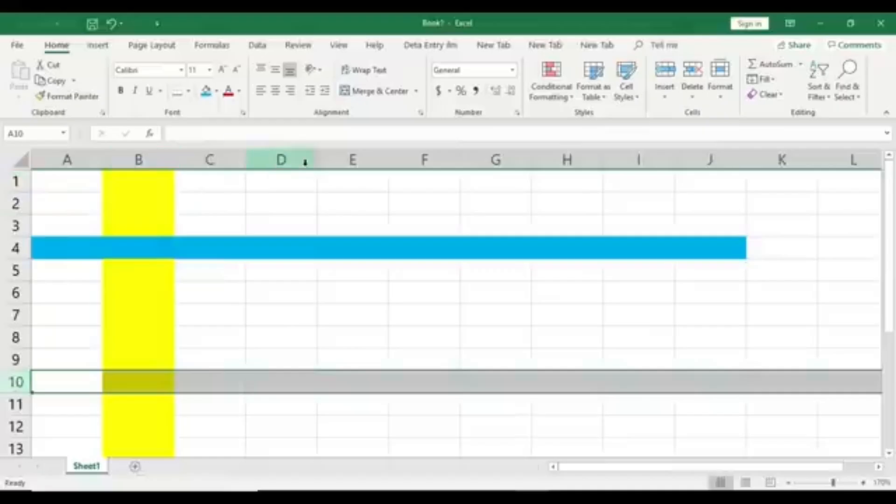
click(287, 225)
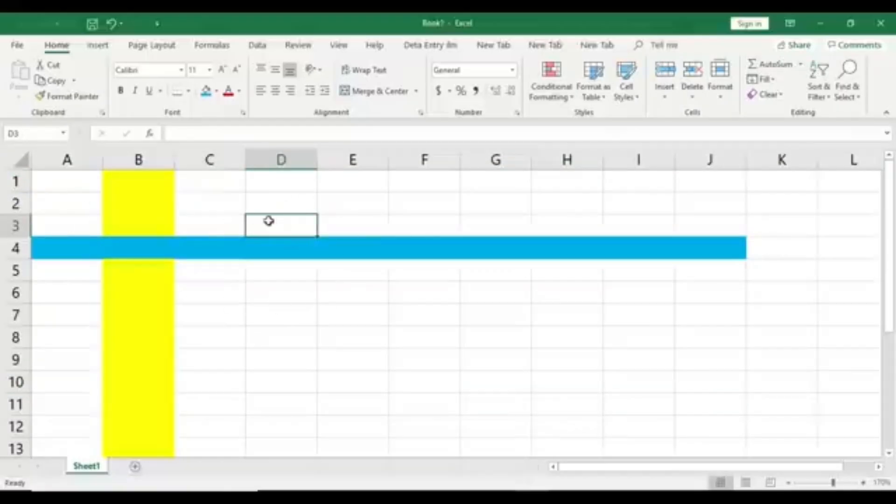
click(216, 91)
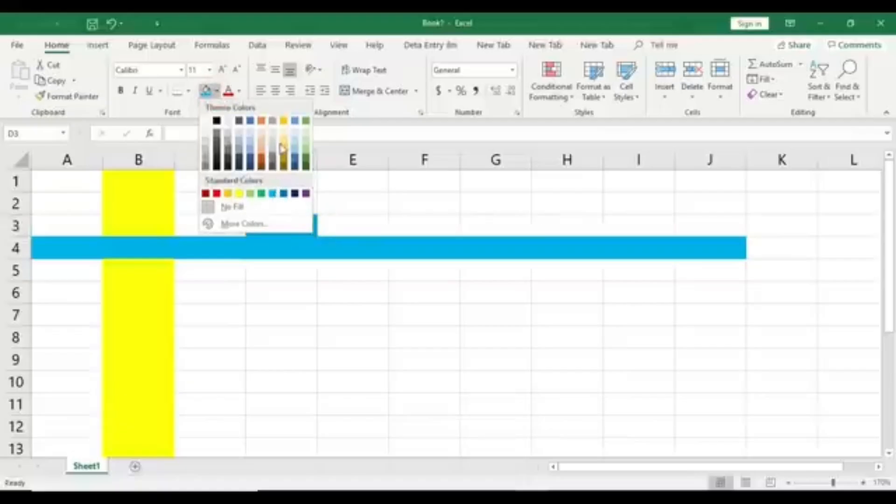
click(290, 294)
Fill cell D8 with the standard blue colour to mark a single cell
click(301, 337)
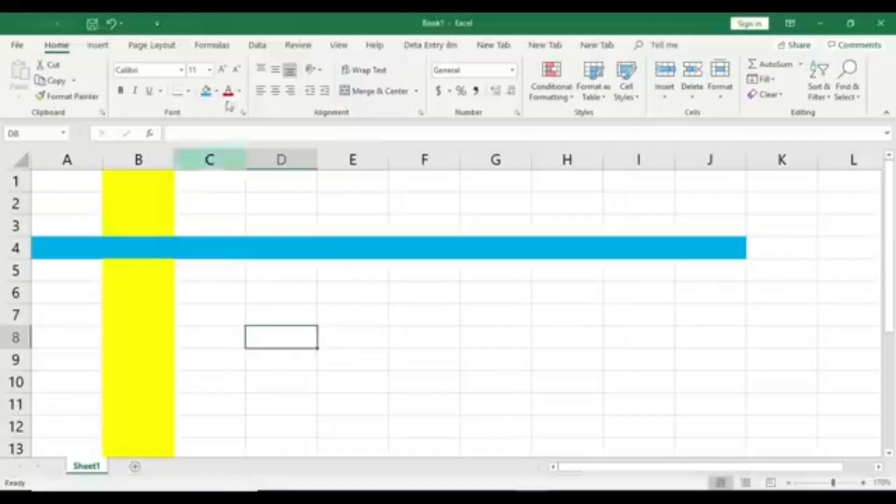
click(216, 91)
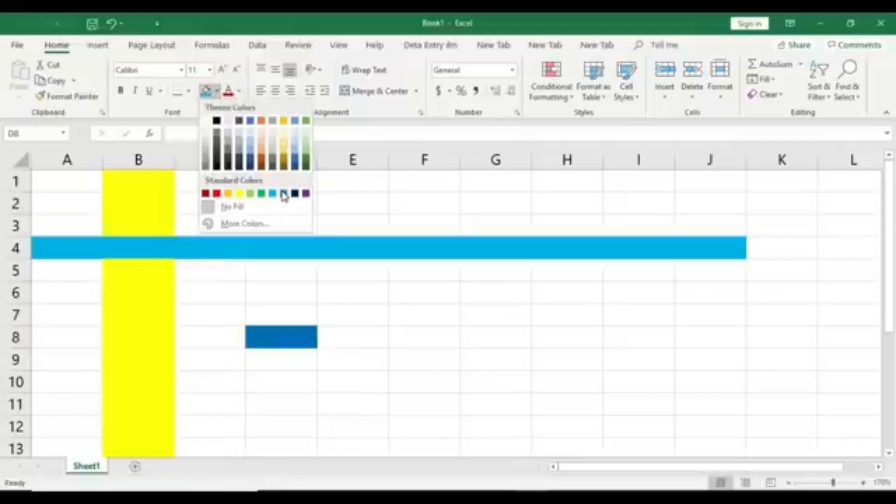
click(284, 195)
click(289, 336)
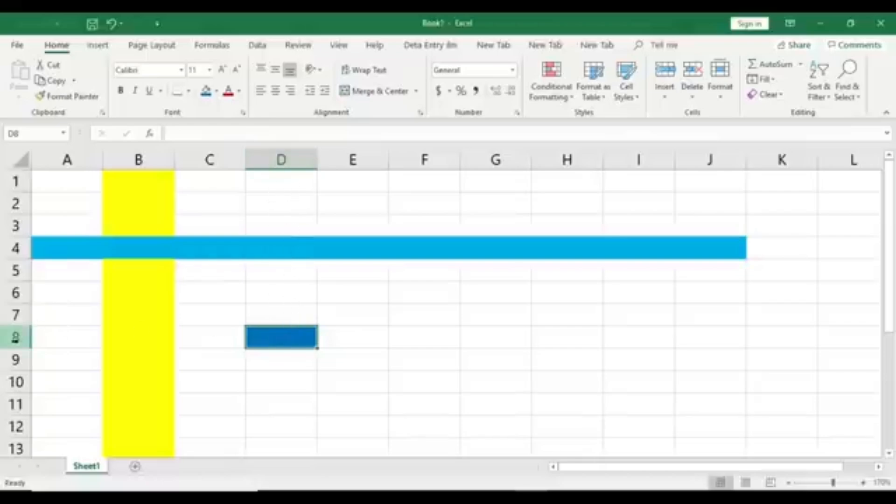
Select row 8 and cell D8, and highlight the cell's address in the Name Box to show how cells are named
click(14, 337)
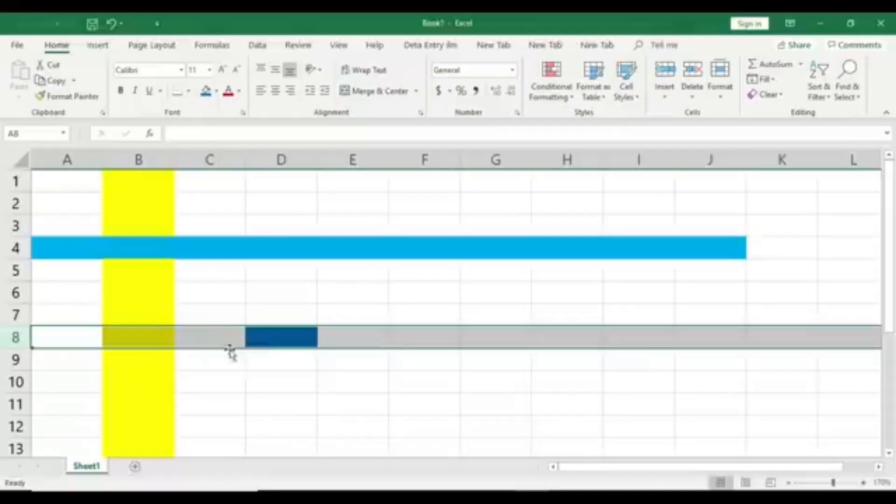
click(287, 339)
click(286, 338)
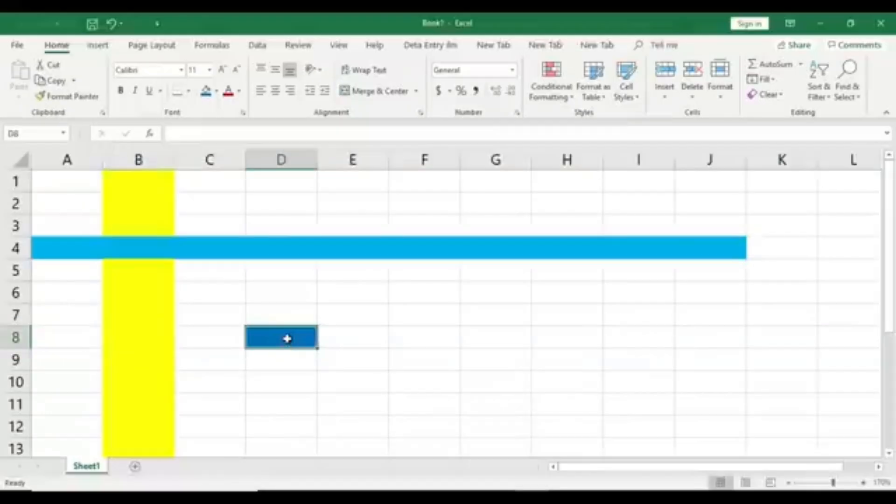
click(38, 129)
click(42, 132)
click(298, 337)
click(38, 131)
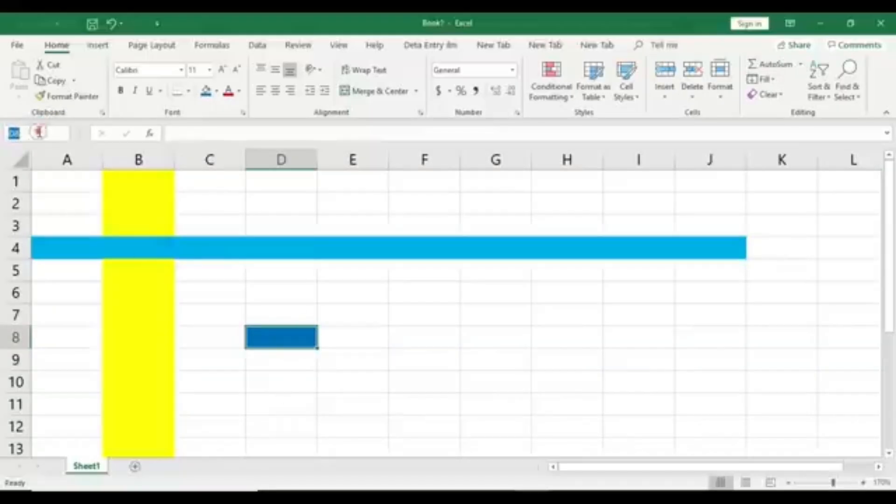
click(308, 338)
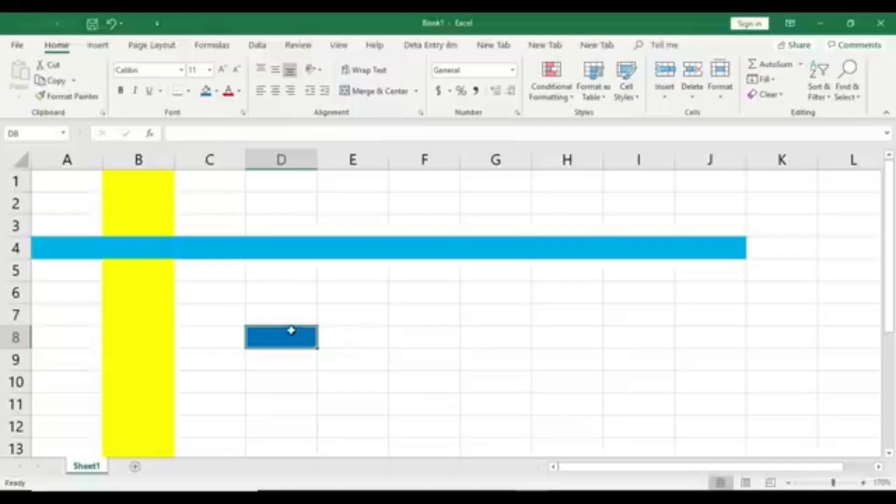
Open cell D8 for editing, leave it empty, and select cells C5 and B7 to show their addresses
double_click(292, 342)
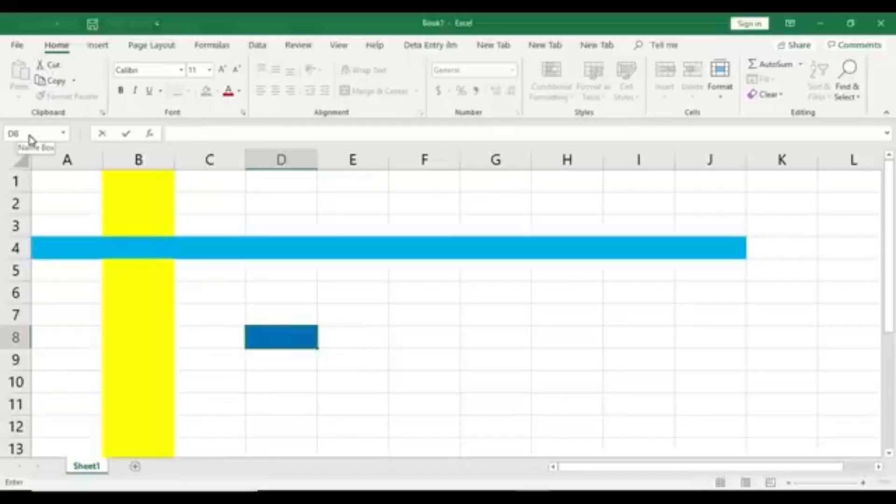
key(Return)
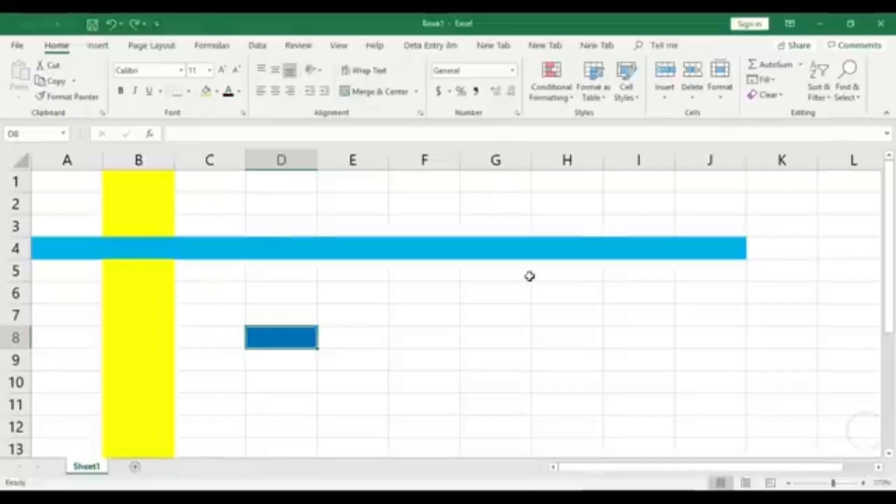
click(193, 270)
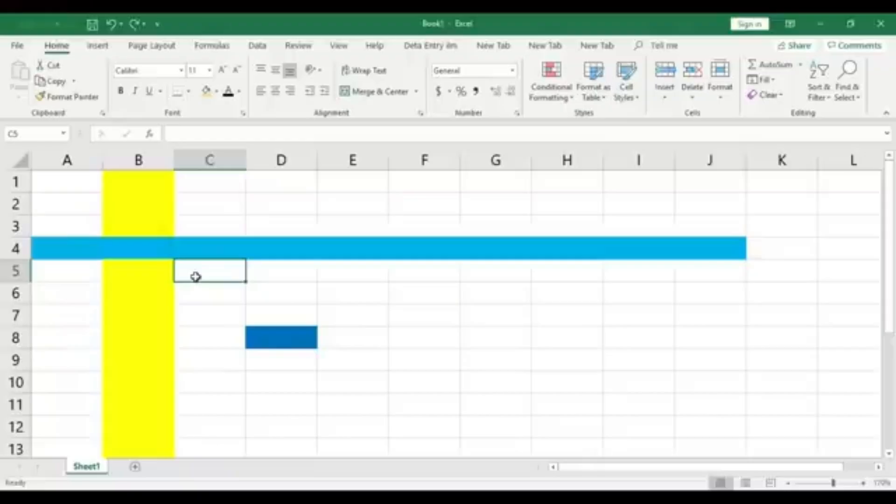
click(160, 309)
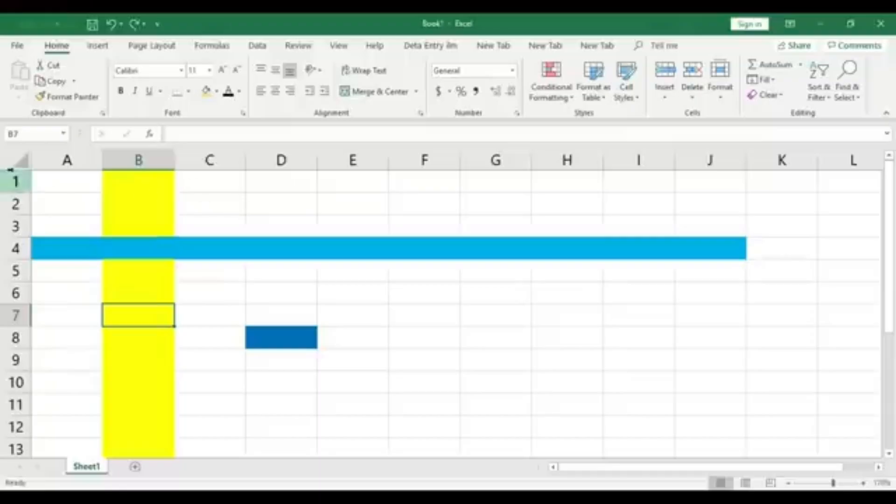
Remove the fill colour from all cells of the worksheet
click(20, 160)
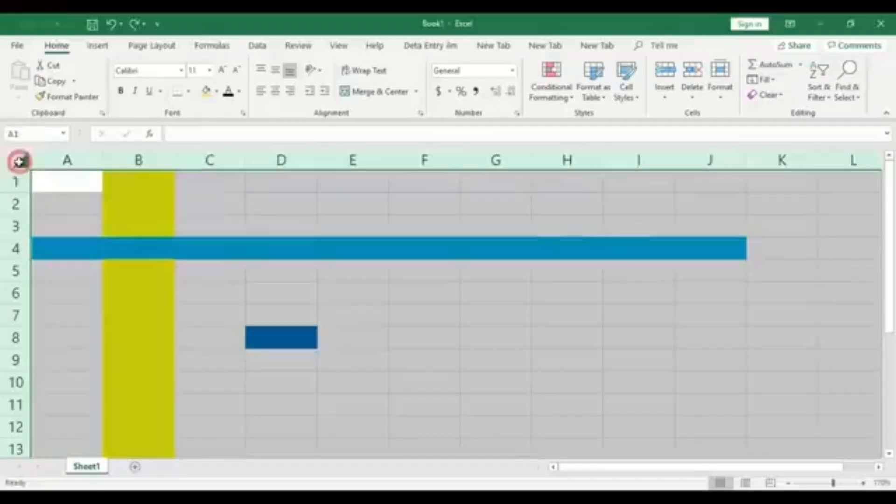
click(216, 93)
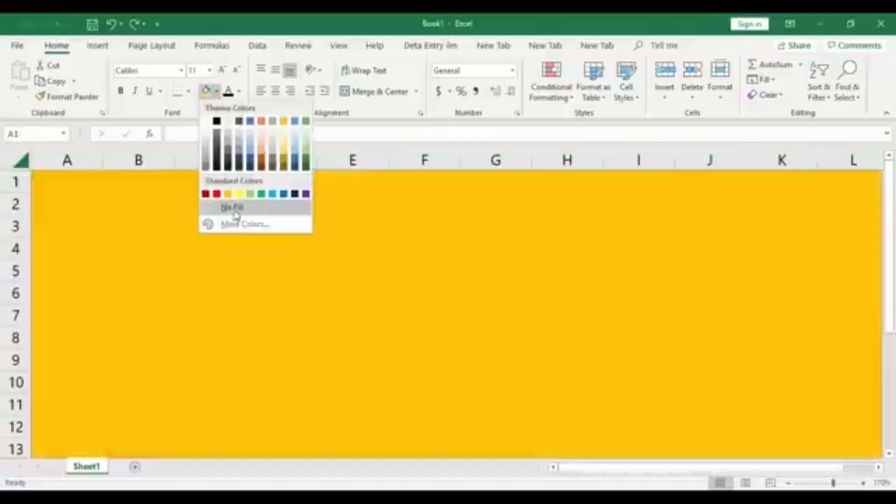
click(233, 206)
click(283, 248)
Enter the instructor's name followed by "PcTips" in cell B2
click(166, 203)
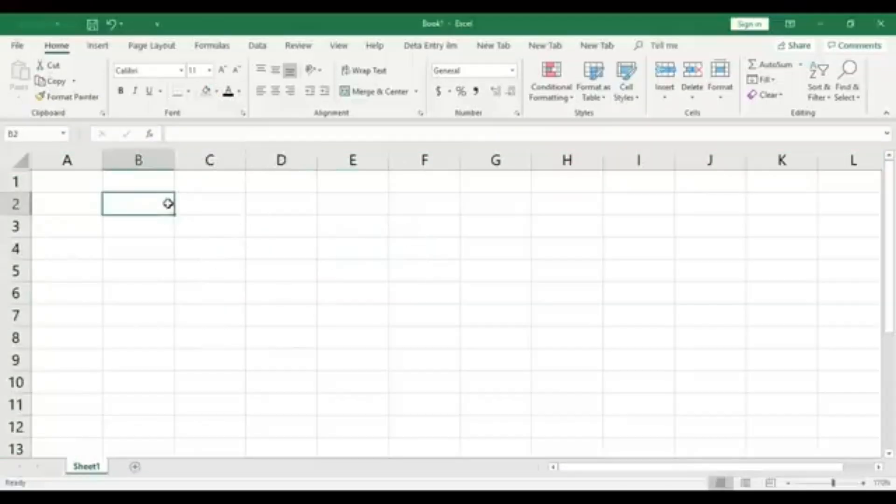
text(Sir Arsa)
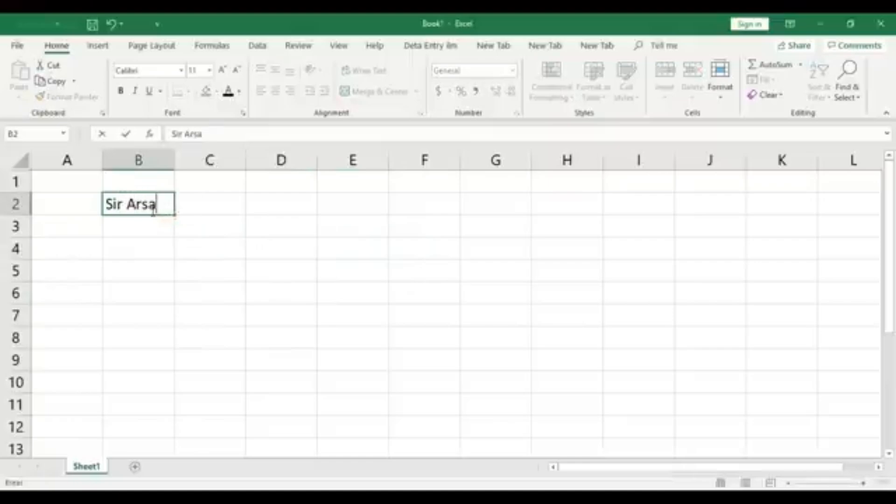
text(lan Pctl)
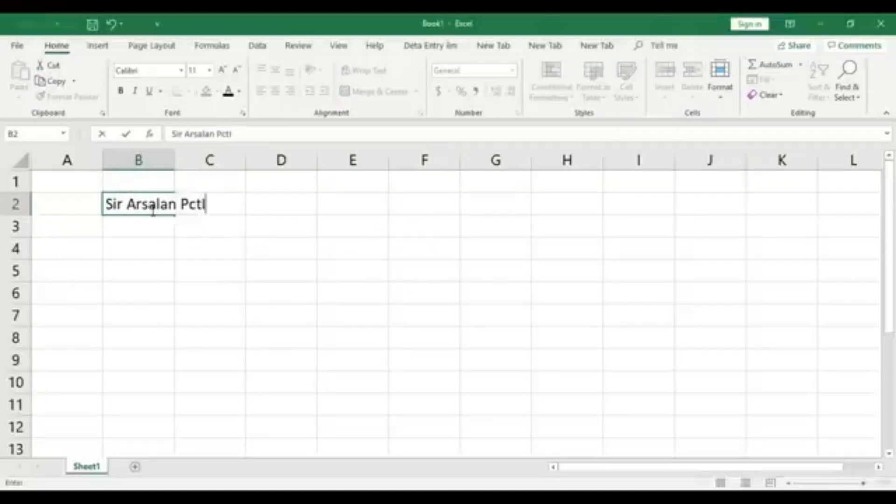
key(BackSpace)
key(BackSpace)
text(Tips)
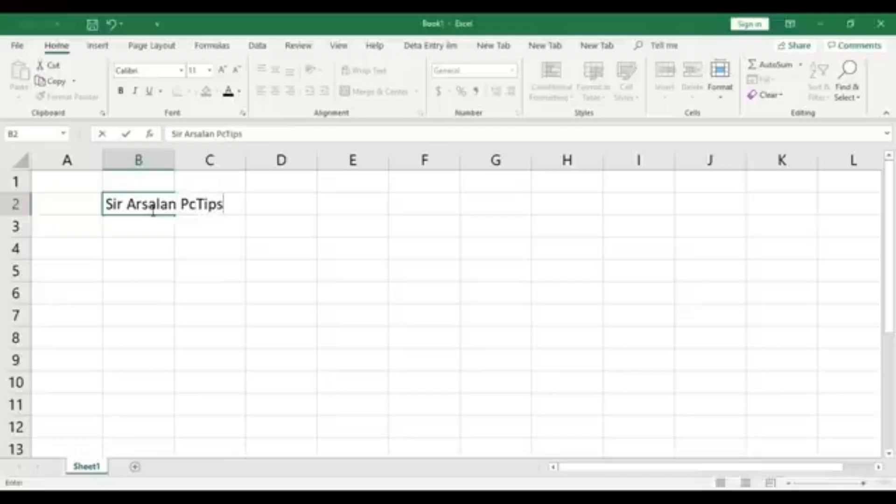
click(176, 266)
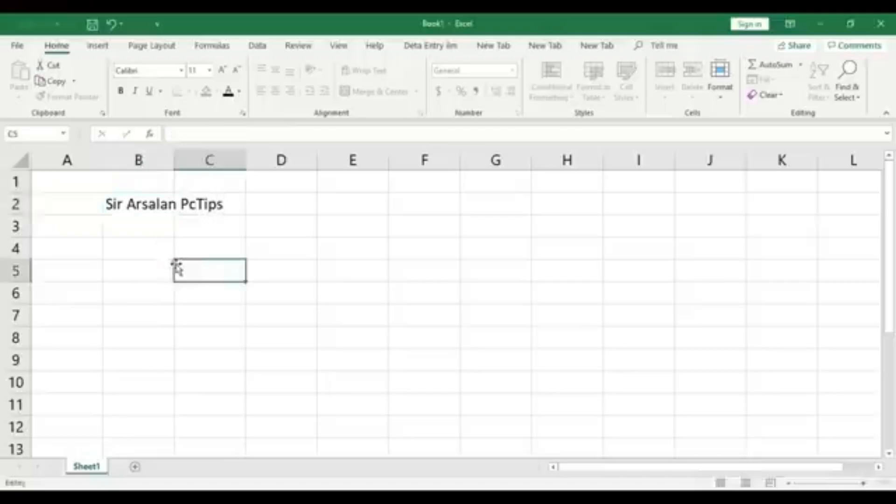
Select cells B2 and C2 alternately to check which cell holds the text that runs across both
click(130, 206)
click(205, 261)
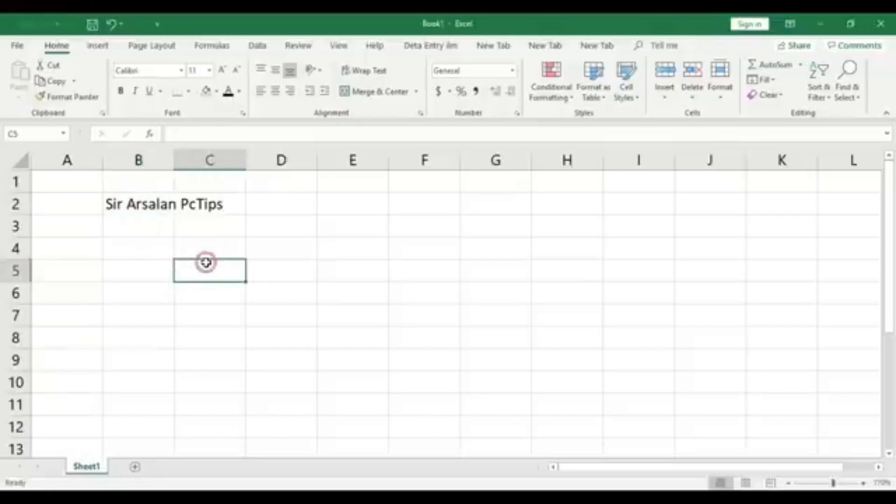
click(147, 207)
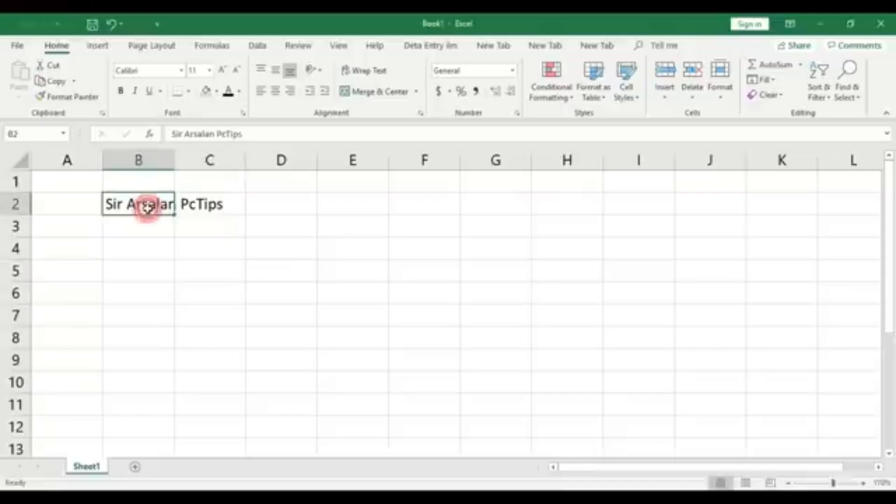
click(210, 202)
click(222, 250)
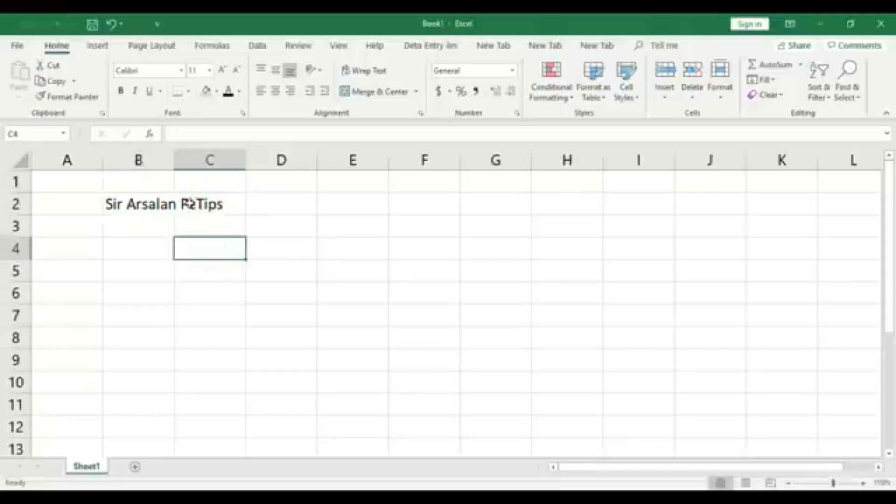
click(210, 209)
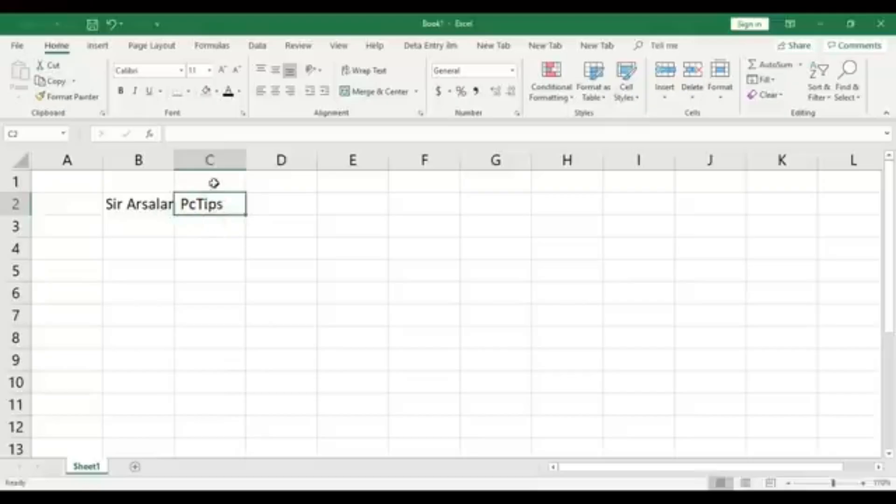
click(214, 224)
click(146, 206)
click(209, 238)
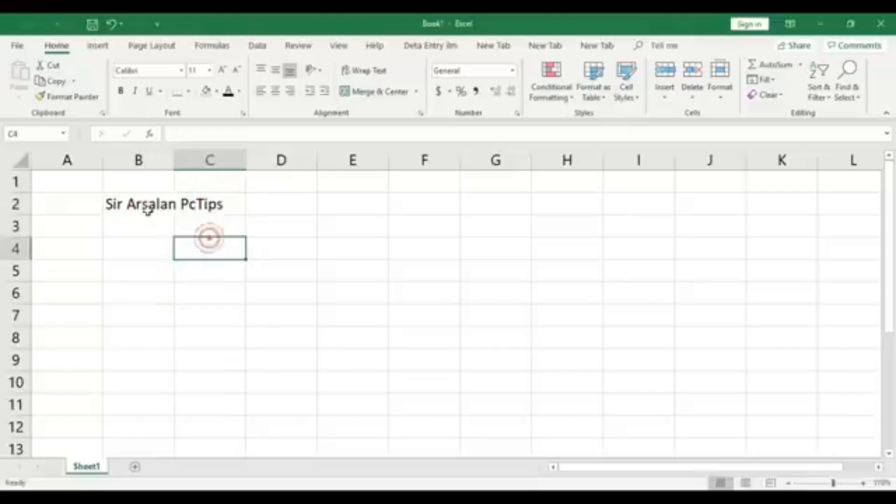
click(144, 204)
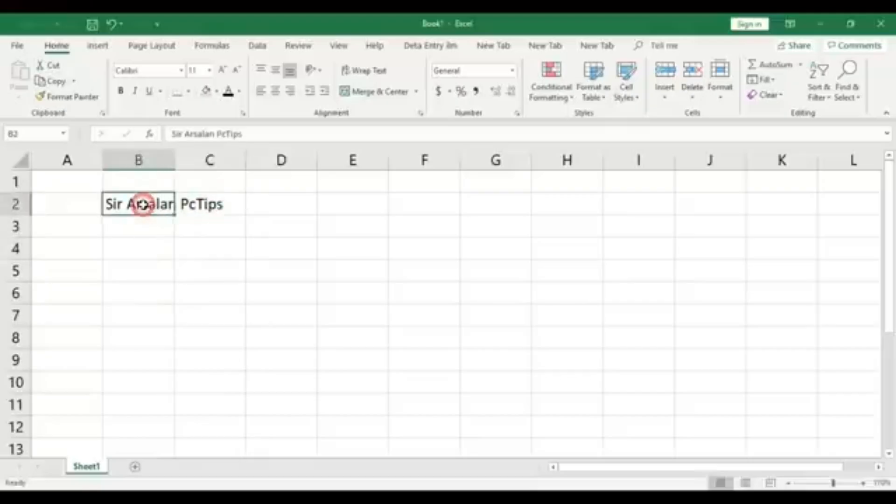
click(232, 205)
click(236, 262)
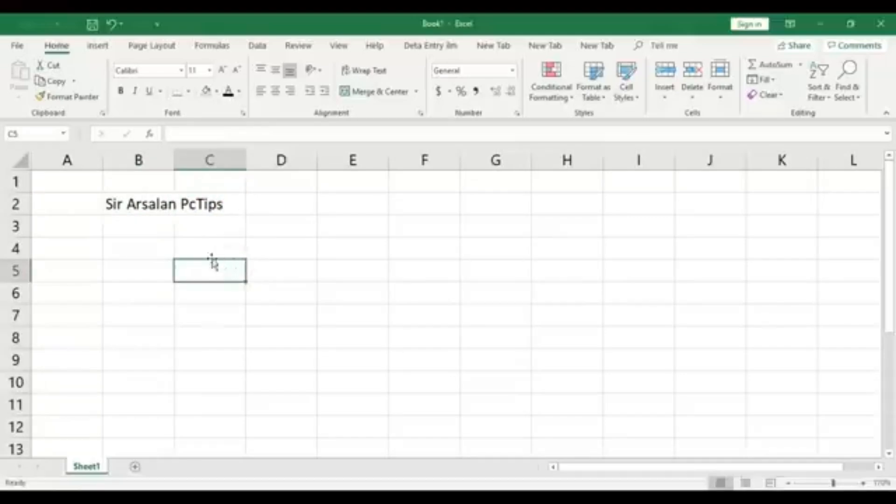
AutoFit the width of column B to the text in cell B2
double_click(175, 159)
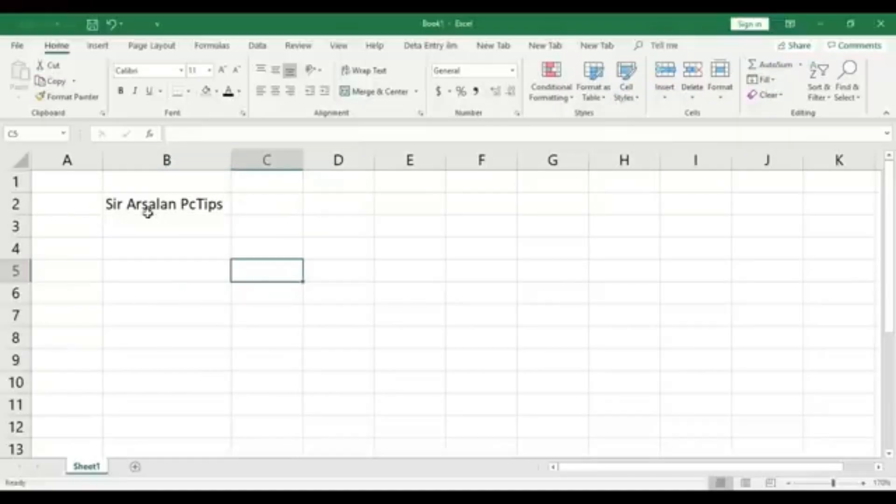
Increase the height of row 2 and widen column B beyond the text in cell B2
click(46, 197)
click(242, 201)
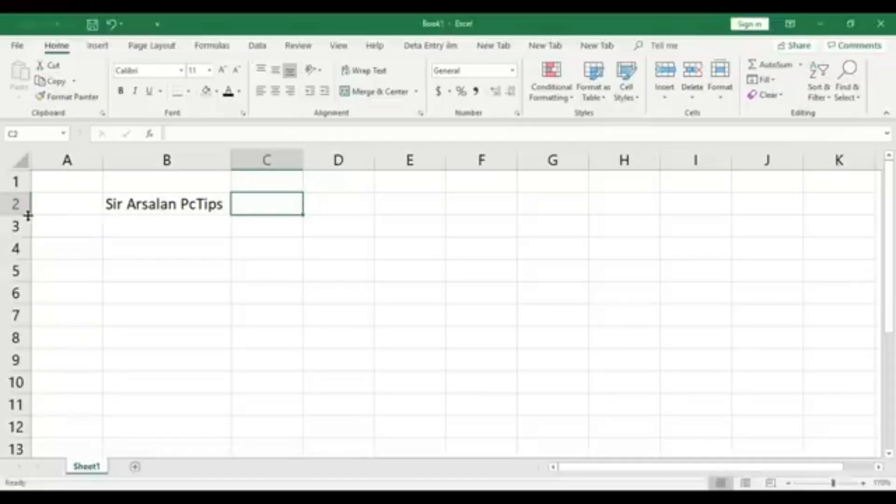
drag(28, 215, 24, 227)
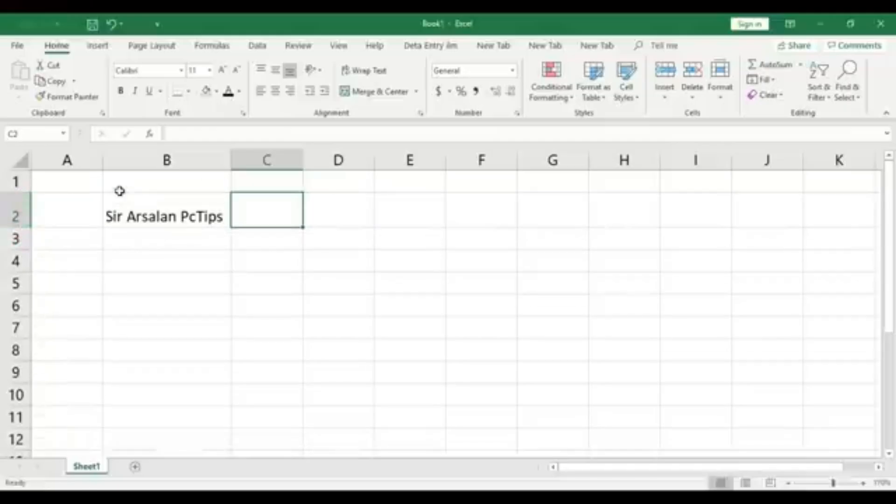
drag(232, 157, 297, 162)
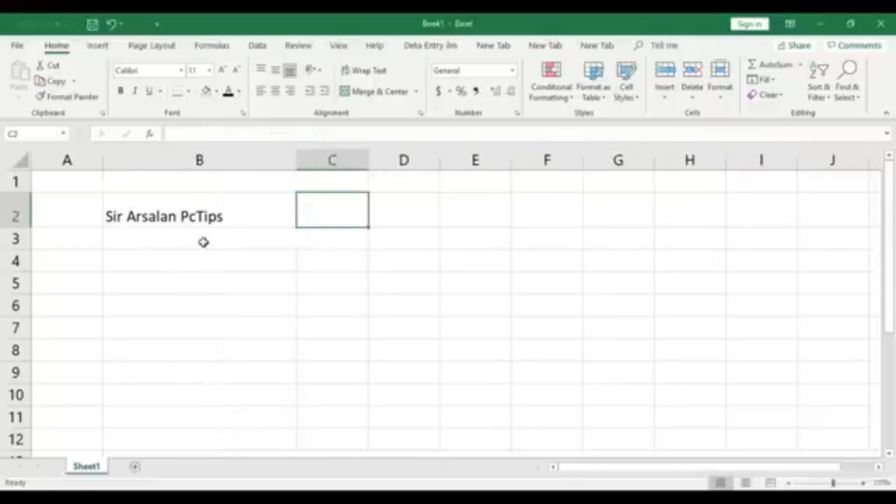
Try the fonts Abadi, Adobe Garamond Pro Bold, Adobe Gothic Std B and Segoe UI Black on the text in cell B2
click(197, 203)
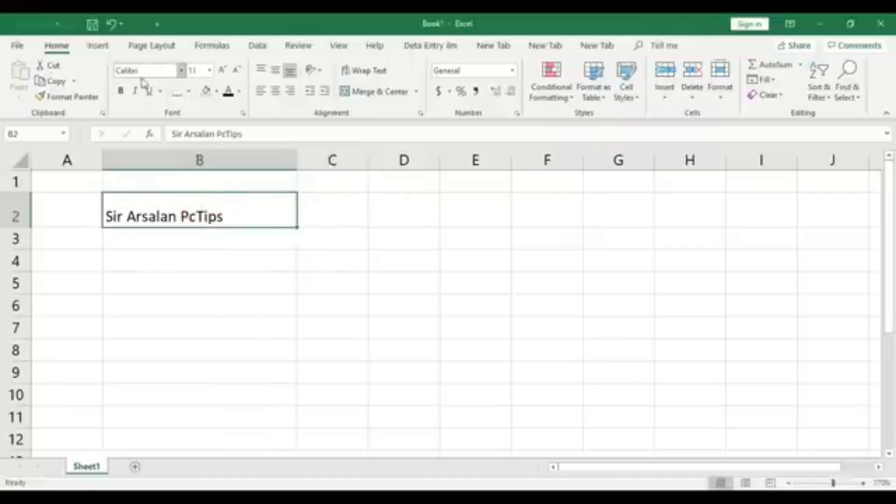
click(181, 71)
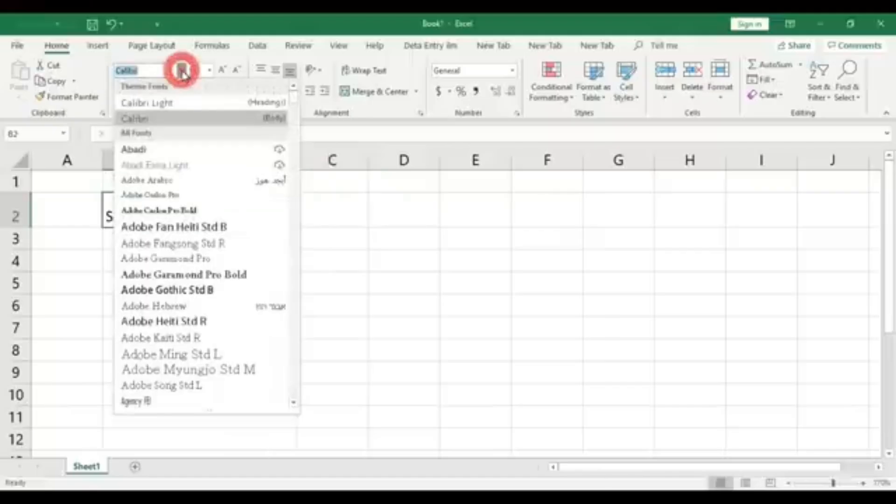
click(140, 149)
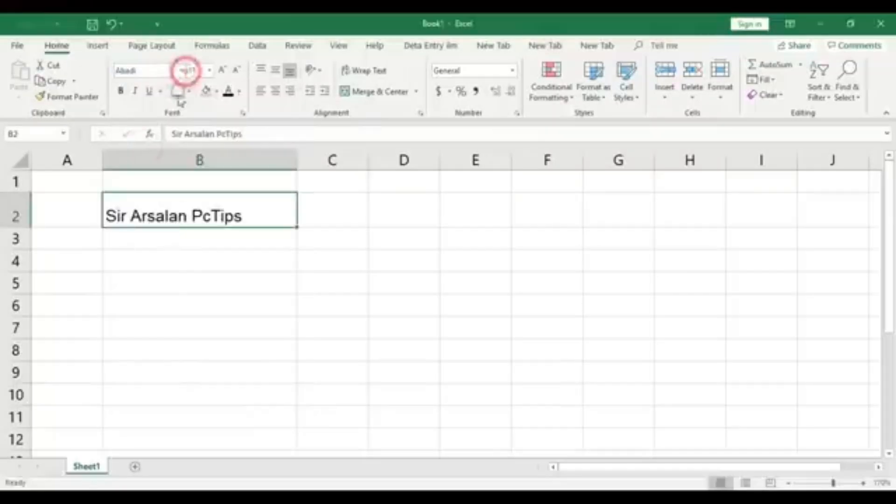
click(181, 71)
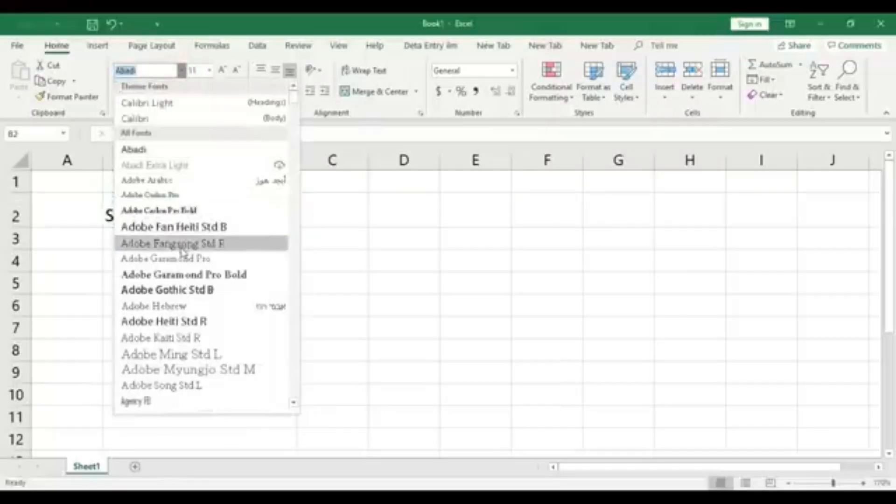
click(183, 274)
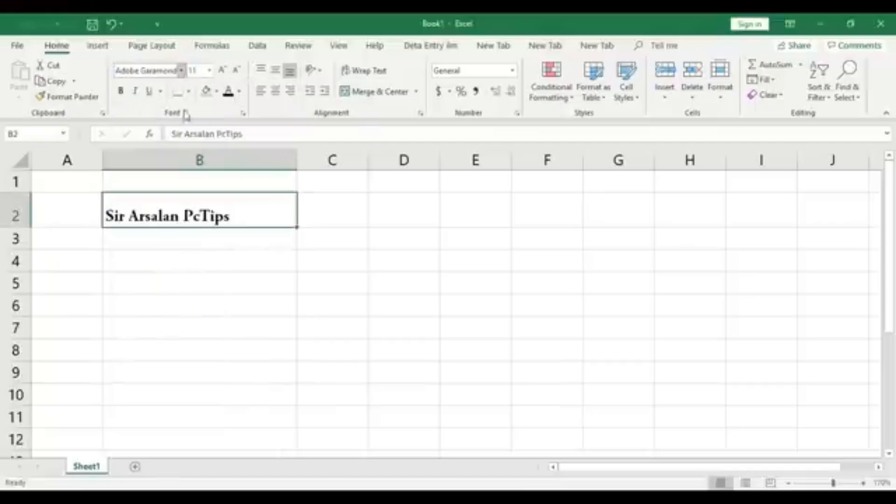
click(181, 71)
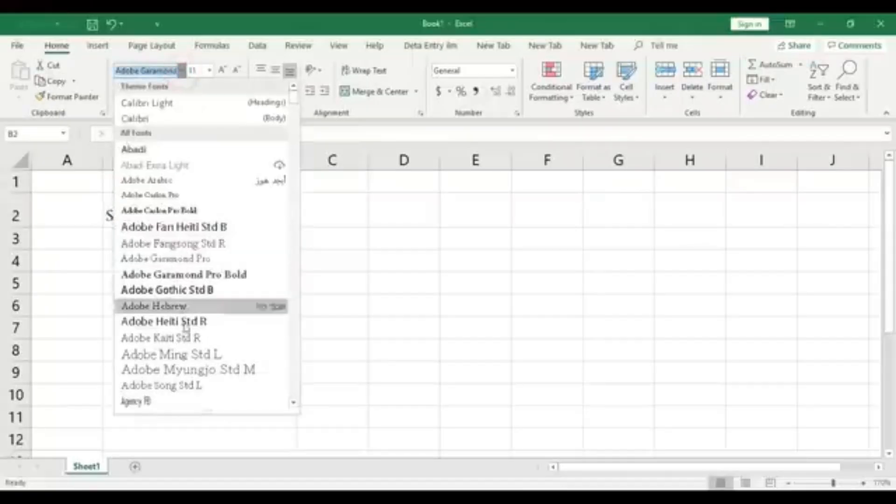
click(181, 290)
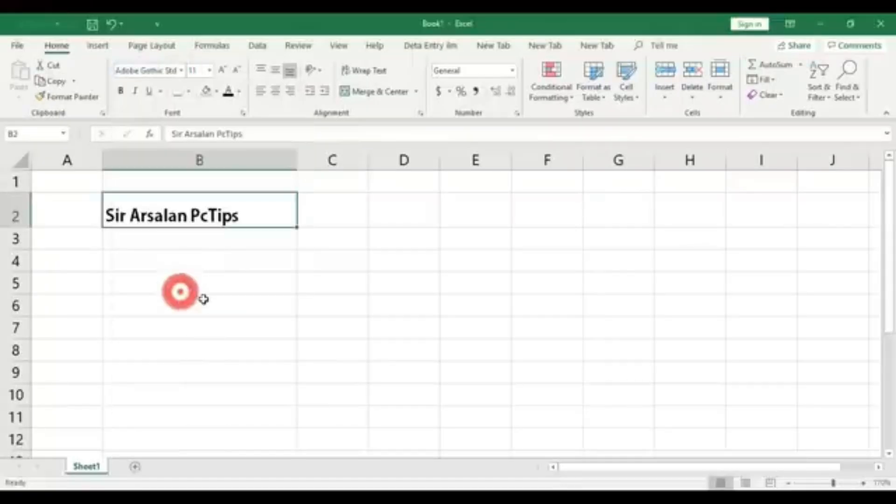
click(181, 71)
drag(295, 110, 291, 334)
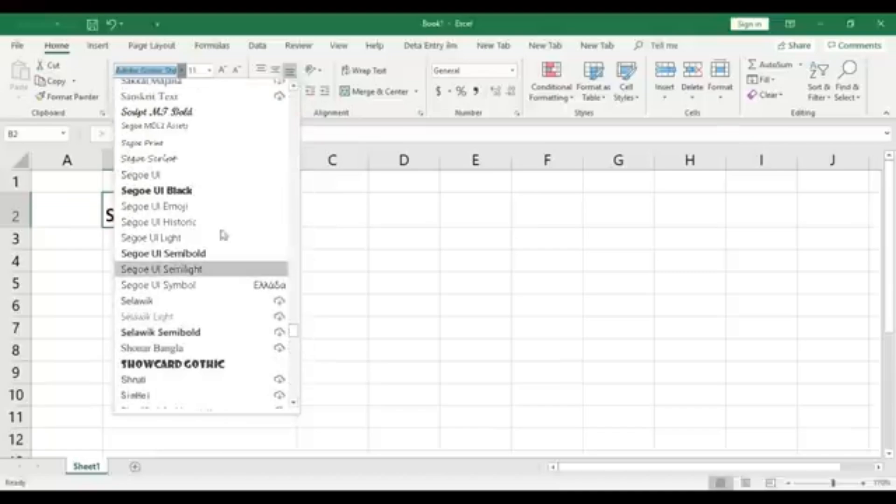
click(202, 191)
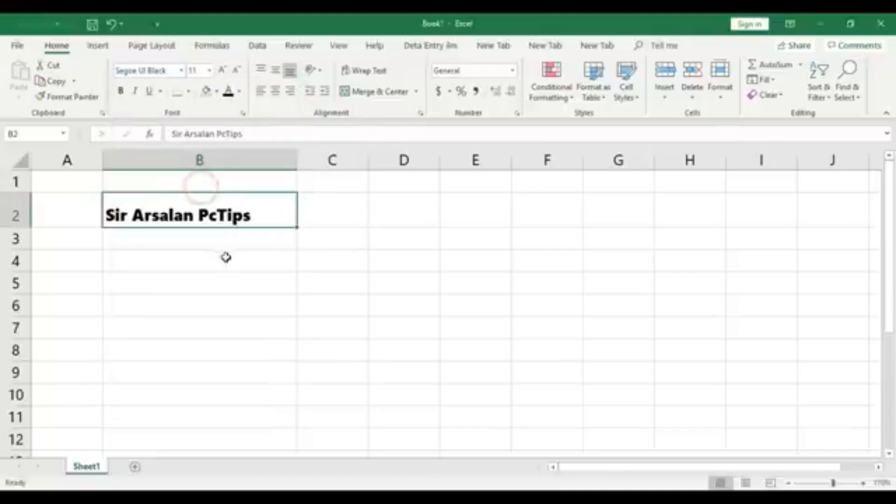
Set the font of the text in cell B2 to Aharoni
click(182, 70)
drag(291, 325, 293, 97)
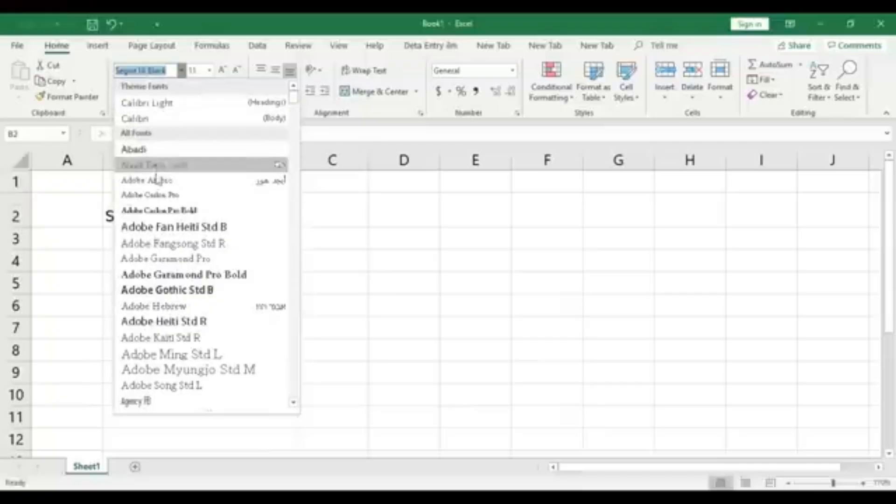
scroll(188, 252, down, 2)
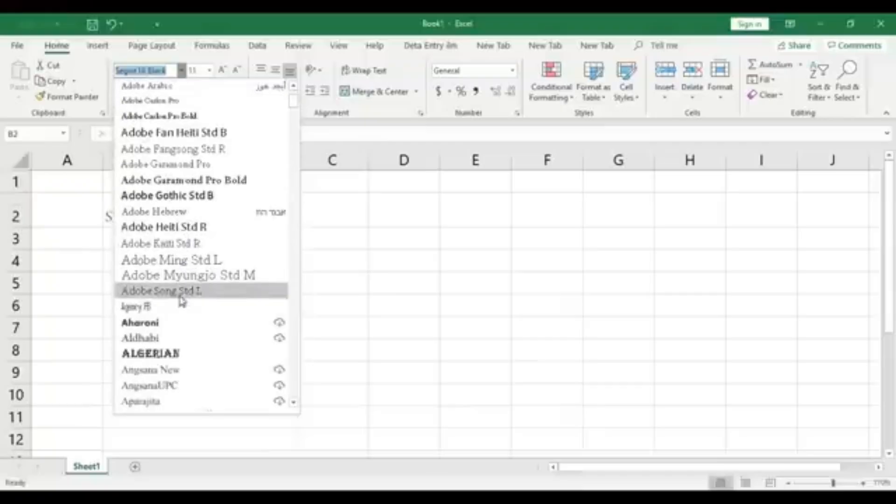
click(156, 322)
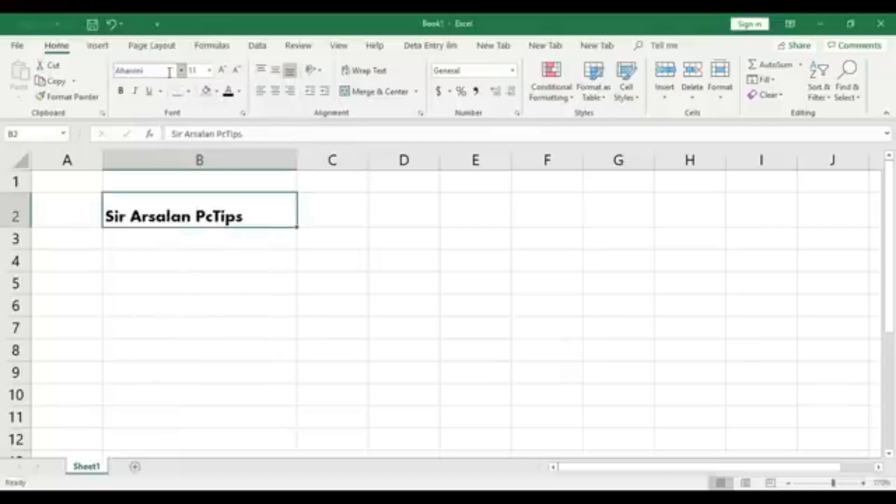
click(236, 257)
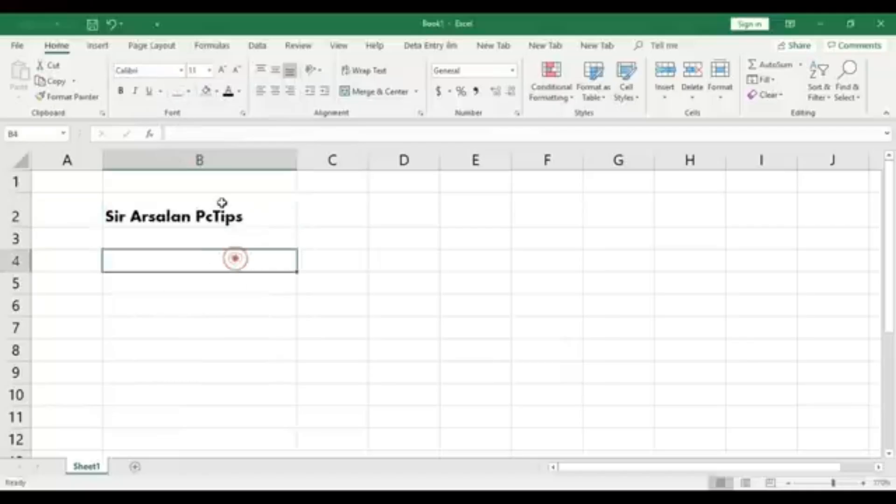
Apply bold, italic and underline formatting to the text in cell B2
click(252, 222)
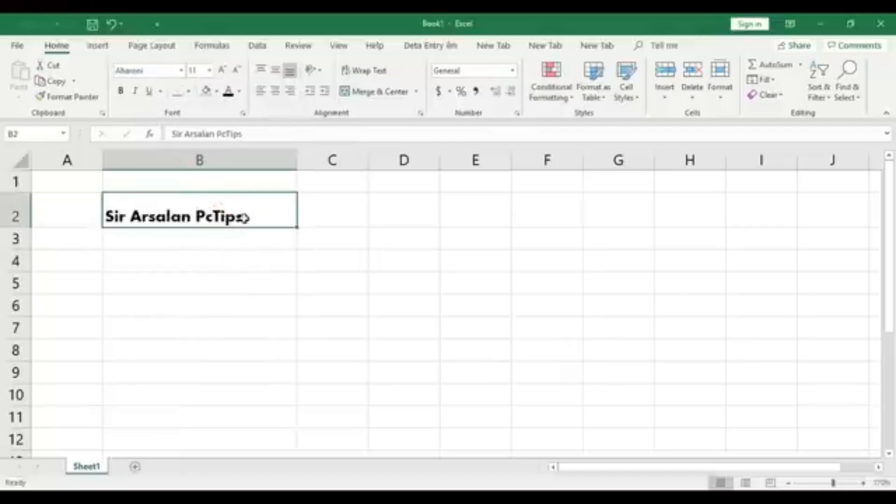
click(121, 92)
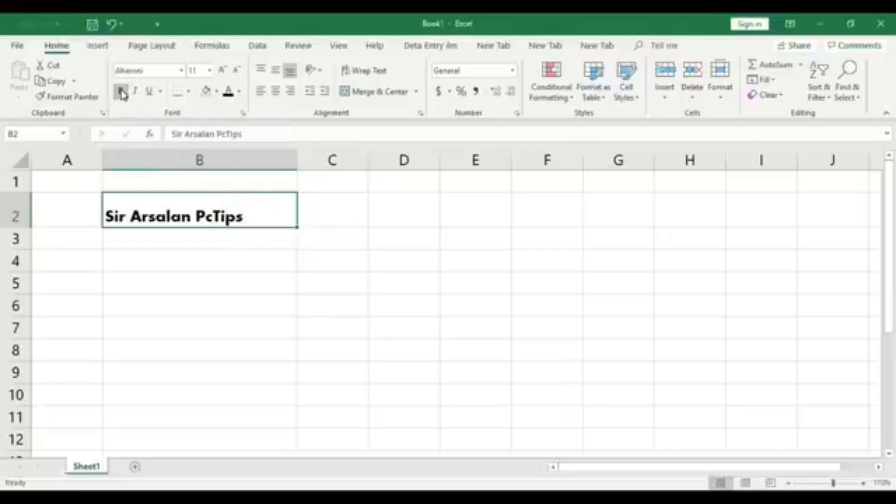
click(135, 93)
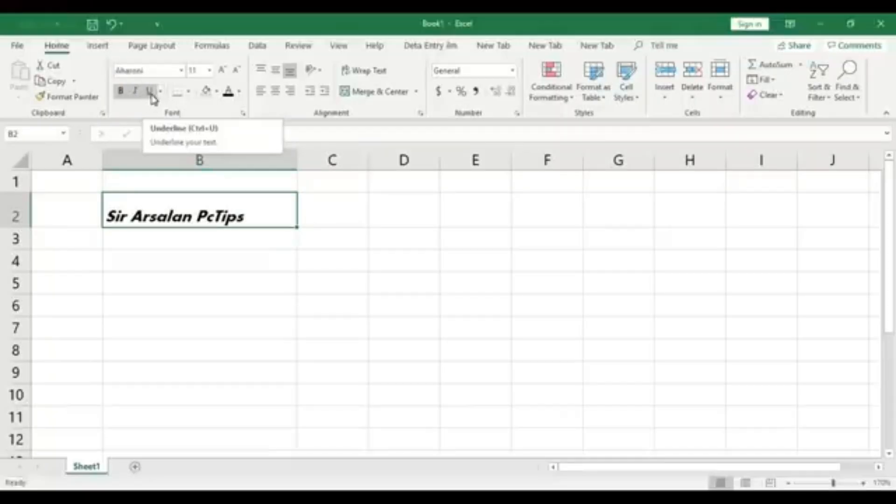
click(151, 92)
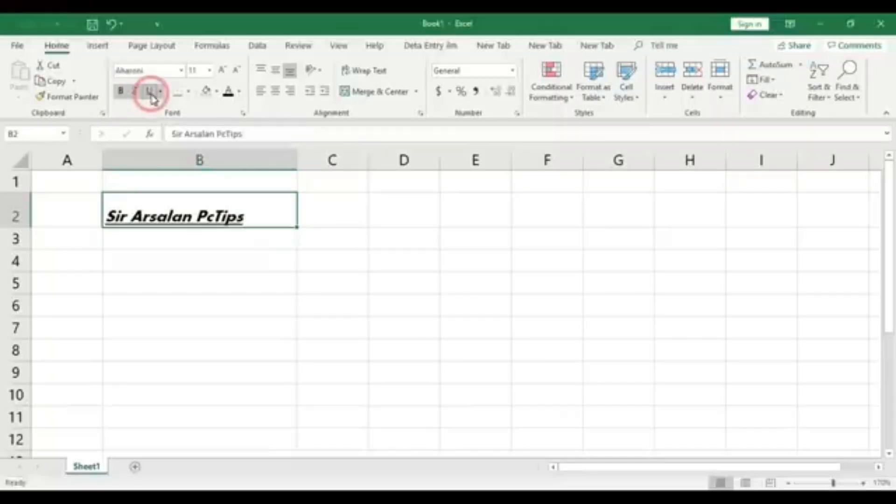
click(225, 286)
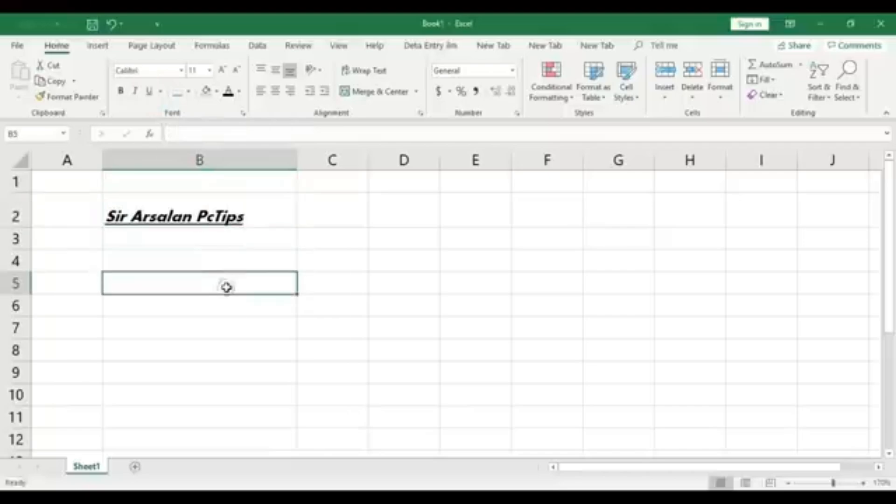
Fill cell B2 with the standard yellow colour
click(281, 201)
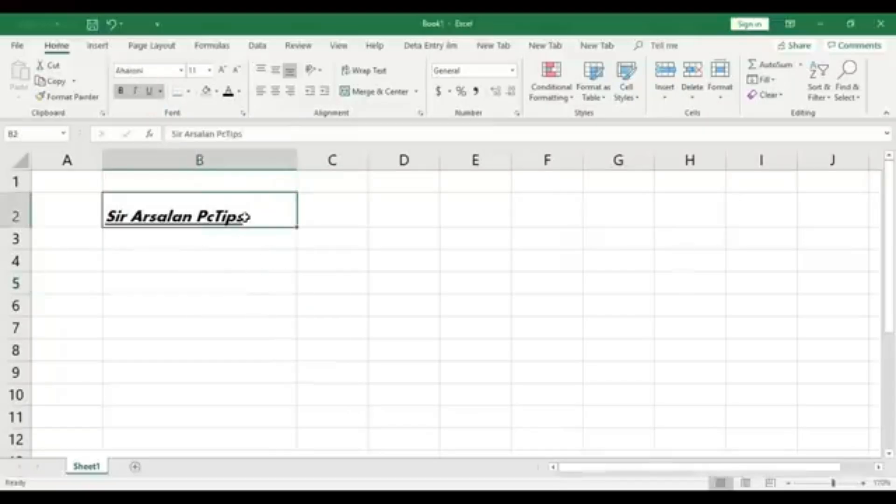
click(263, 215)
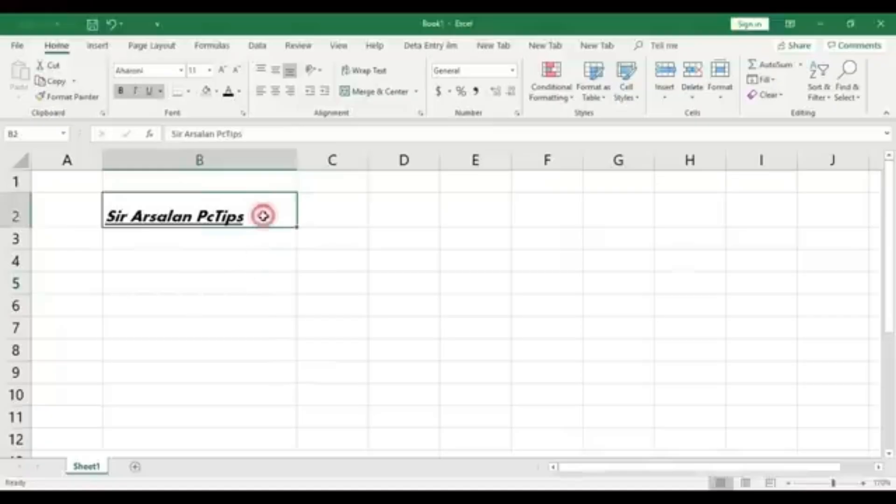
click(251, 265)
click(256, 213)
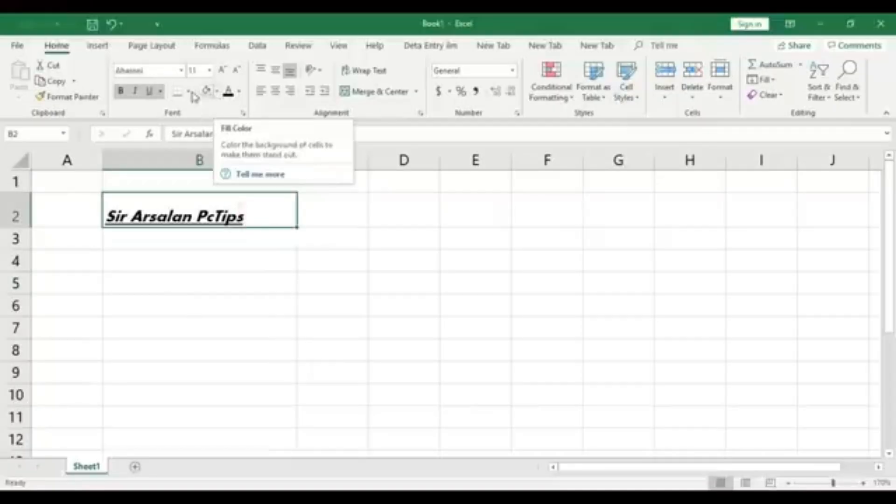
click(217, 92)
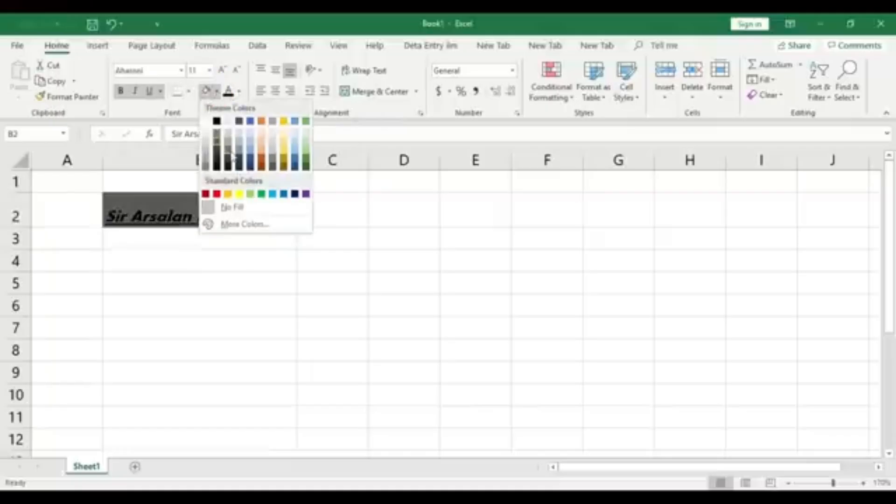
click(239, 194)
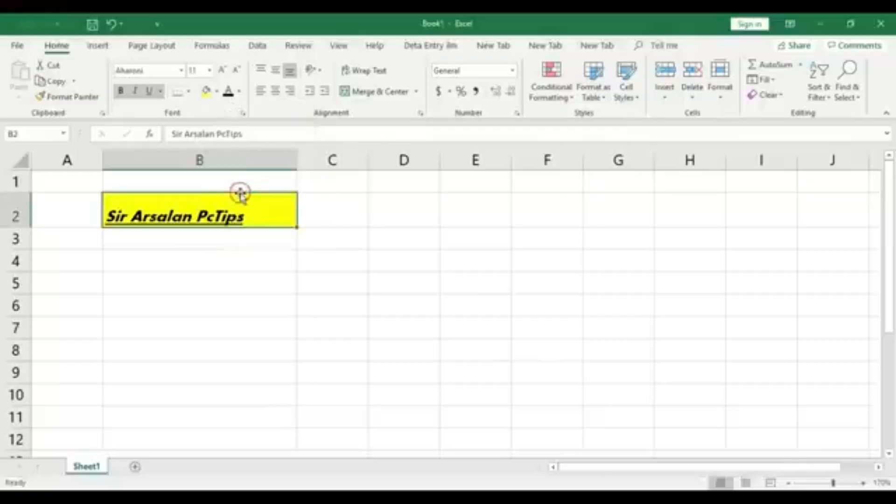
click(254, 254)
Change the font colour of the text in cell B2 to standard red
click(250, 216)
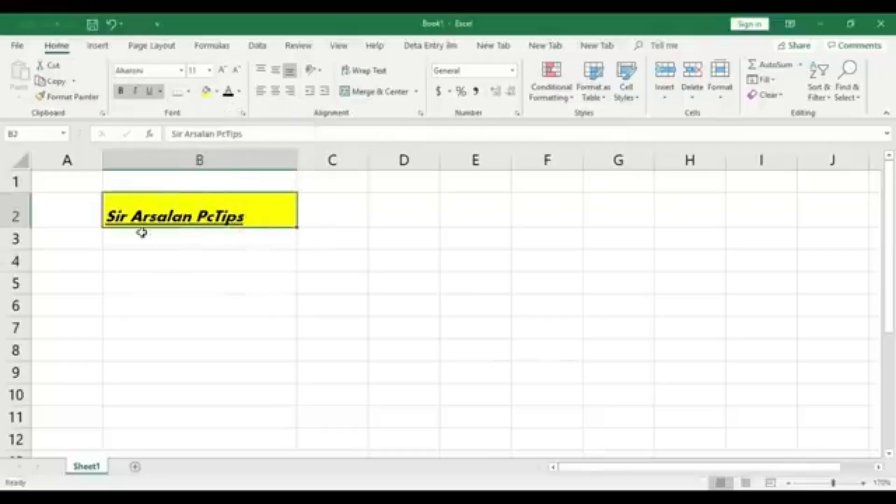
click(235, 283)
click(235, 209)
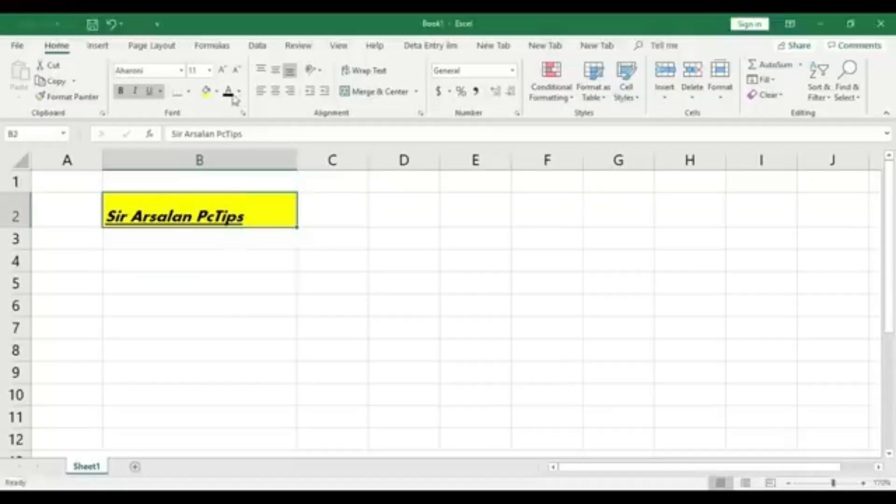
click(240, 92)
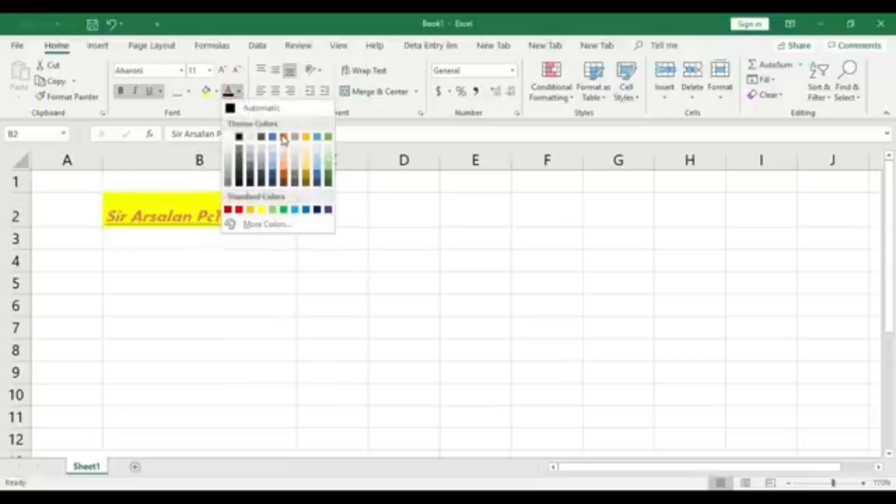
click(239, 209)
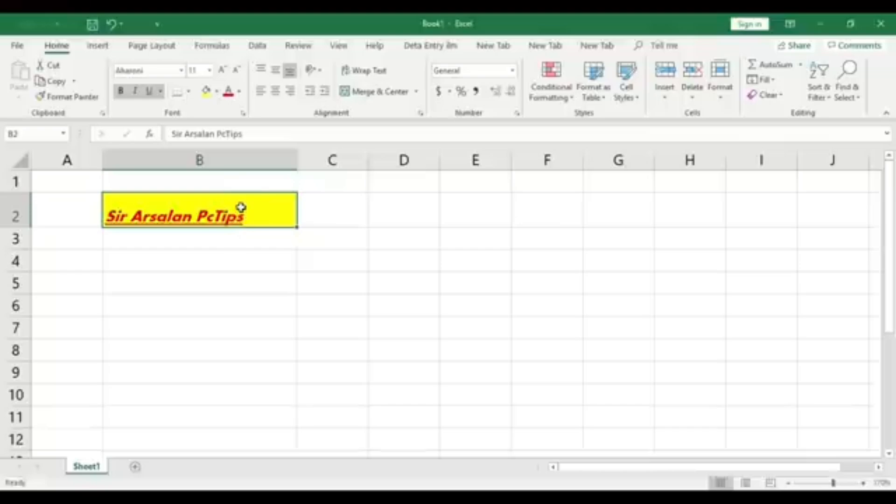
click(224, 275)
Enlarge the text in cell B2 stepwise to font size 16
click(274, 210)
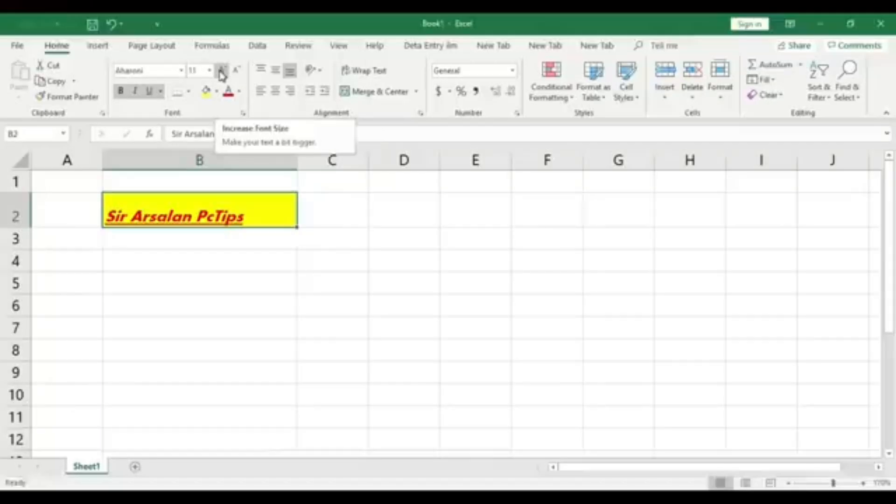
click(244, 241)
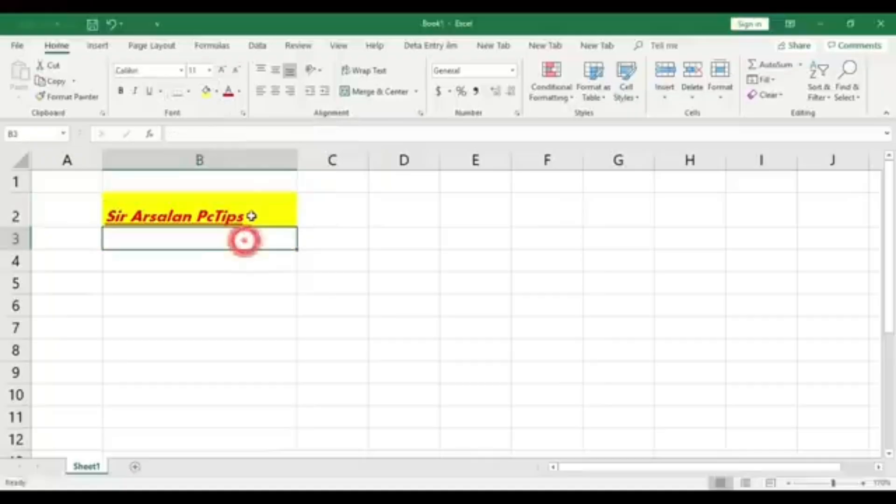
click(251, 216)
click(223, 73)
click(223, 72)
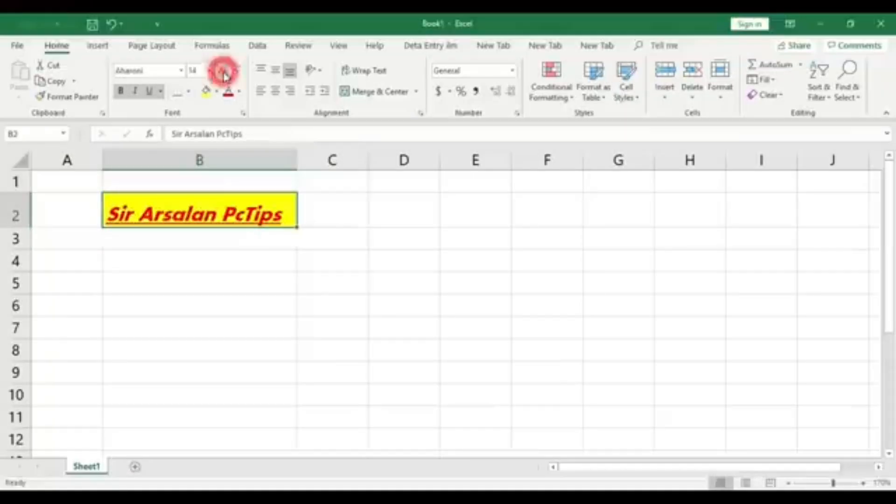
click(223, 73)
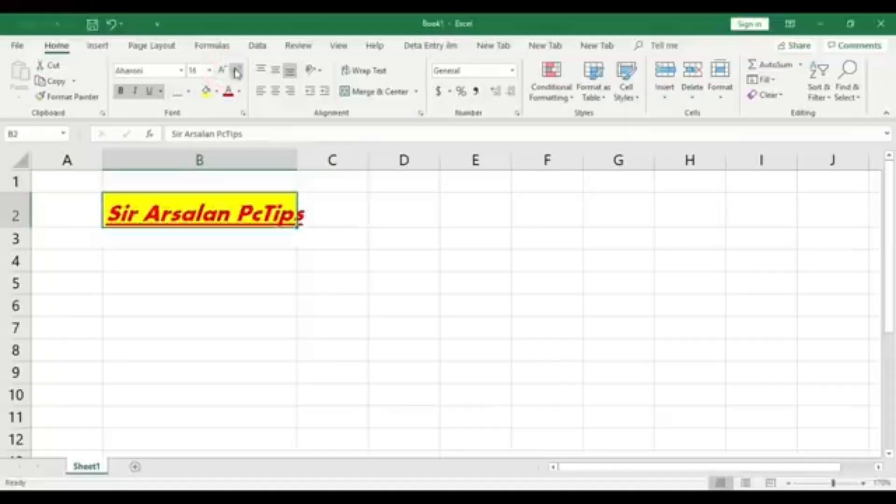
Reduce the font size of the text in cell B2 stepwise to 12
click(237, 71)
click(238, 71)
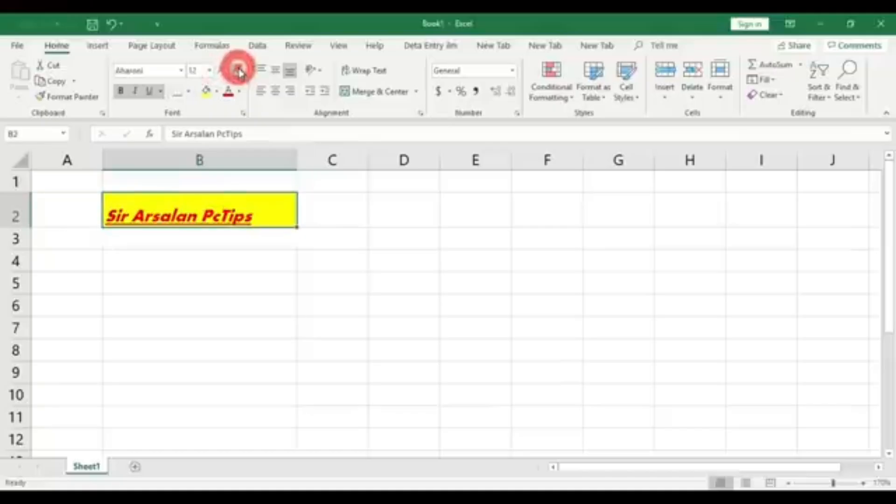
click(238, 279)
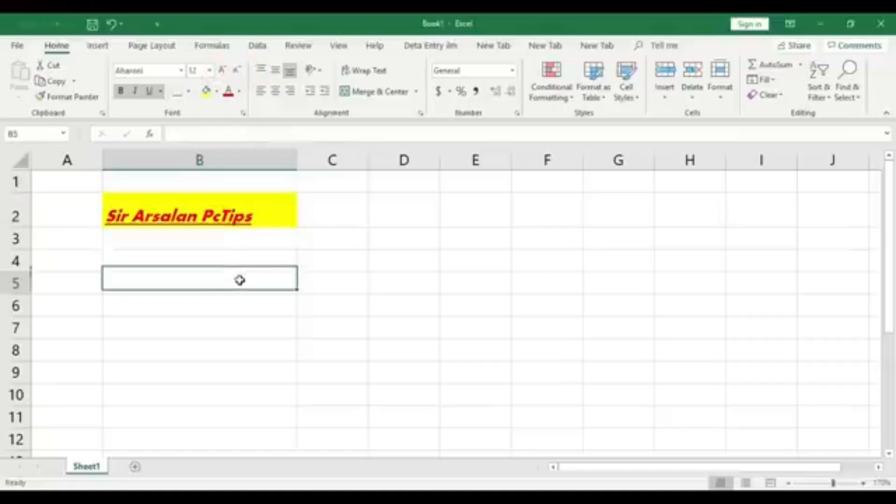
Set the font size of the text in cell B2 to 20, choosing it from the preset sizes
click(234, 213)
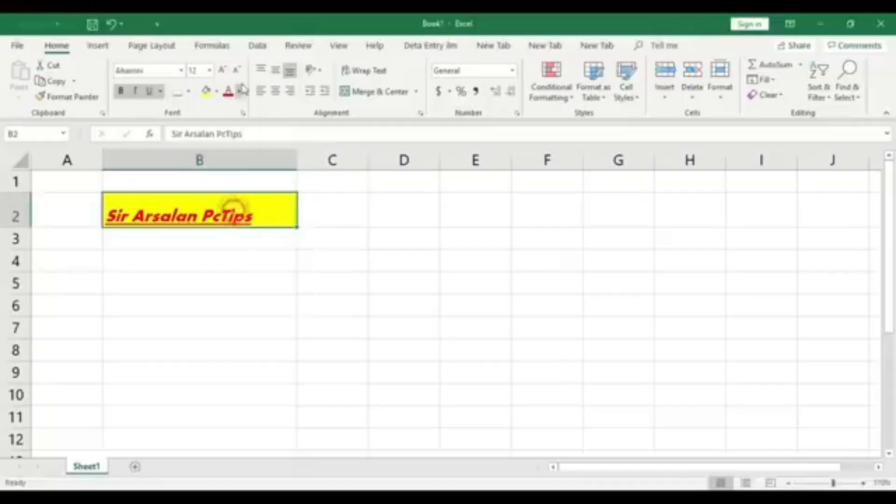
click(211, 71)
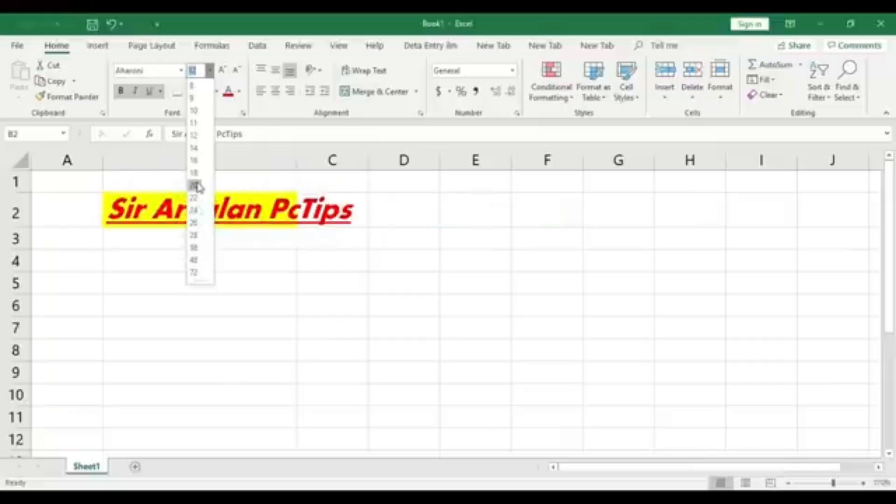
click(194, 151)
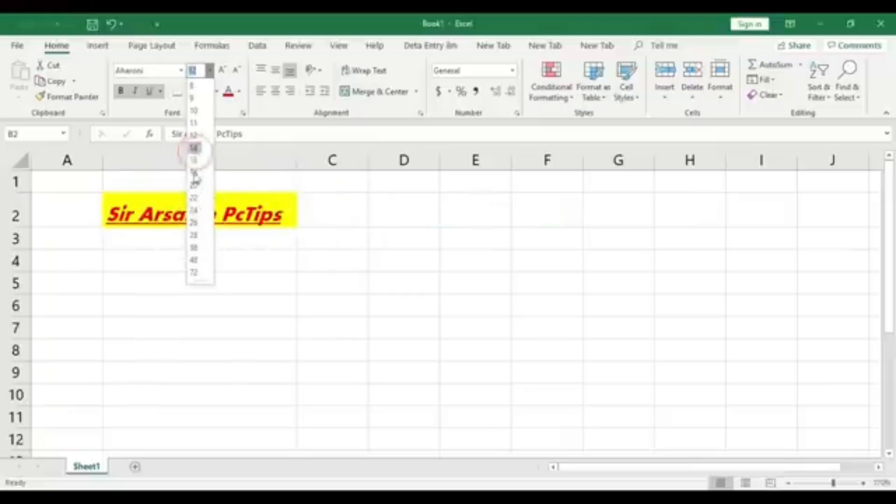
click(194, 185)
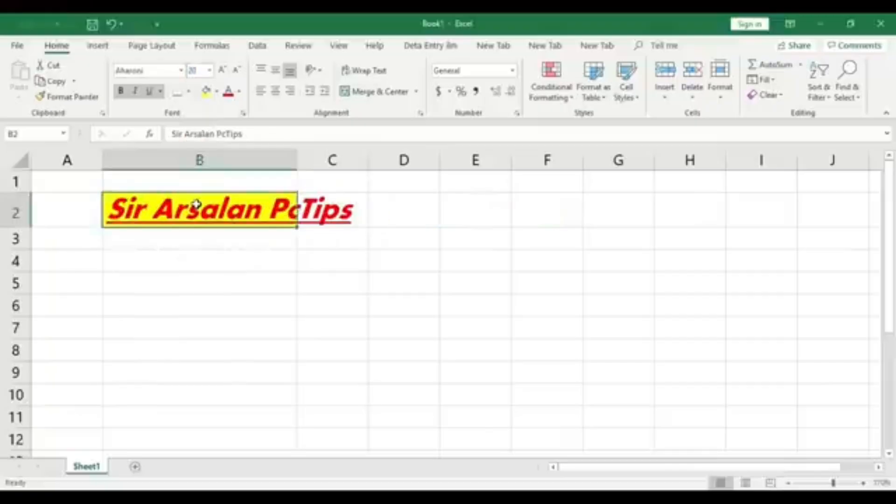
click(282, 265)
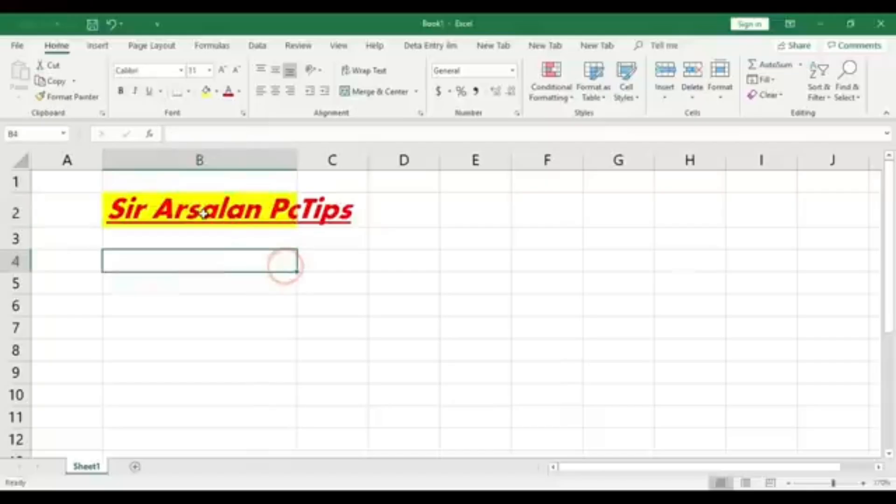
AutoFit the width of column B to the enlarged text in cell B2
click(252, 208)
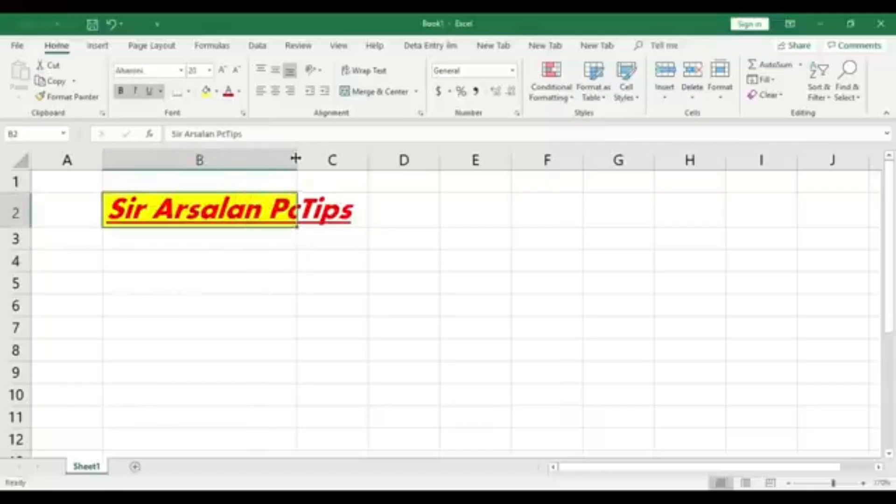
double_click(296, 159)
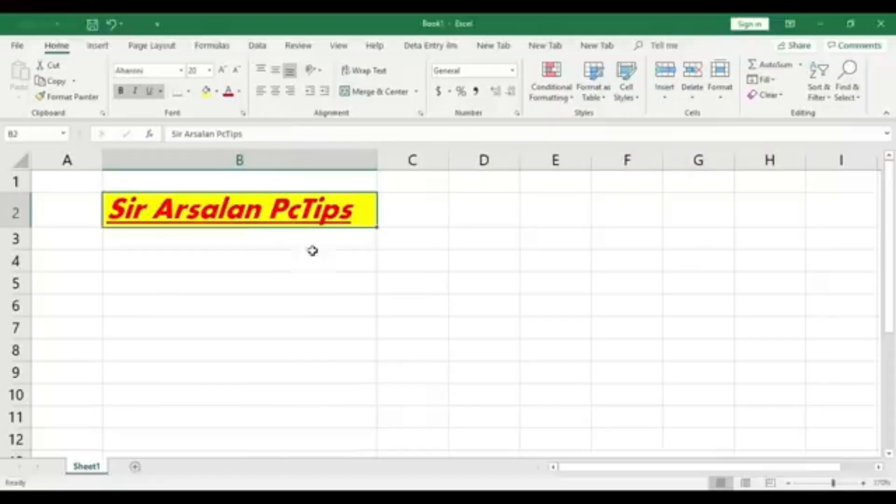
click(280, 296)
Widen column B beyond its text and make row 2 about twice as tall
click(301, 210)
drag(377, 160, 442, 160)
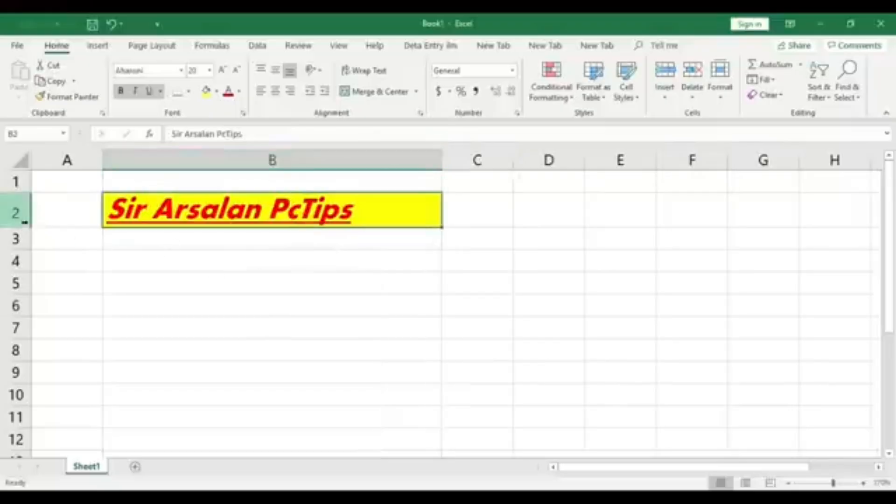
drag(28, 228, 28, 264)
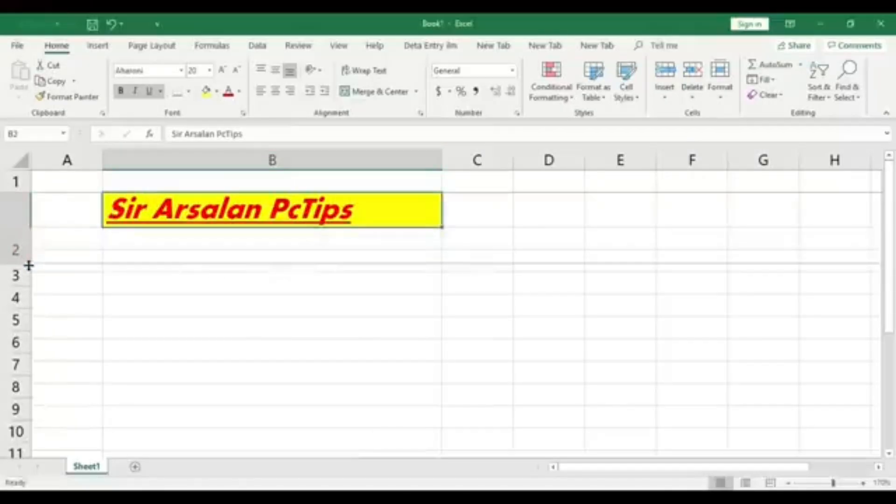
click(264, 227)
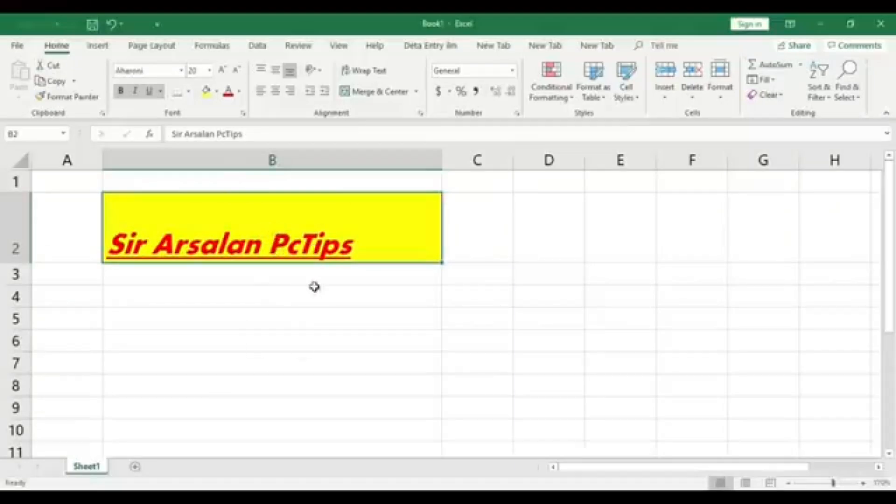
click(309, 306)
Centre the text in cell B2 horizontally and align it to the middle vertically
click(310, 235)
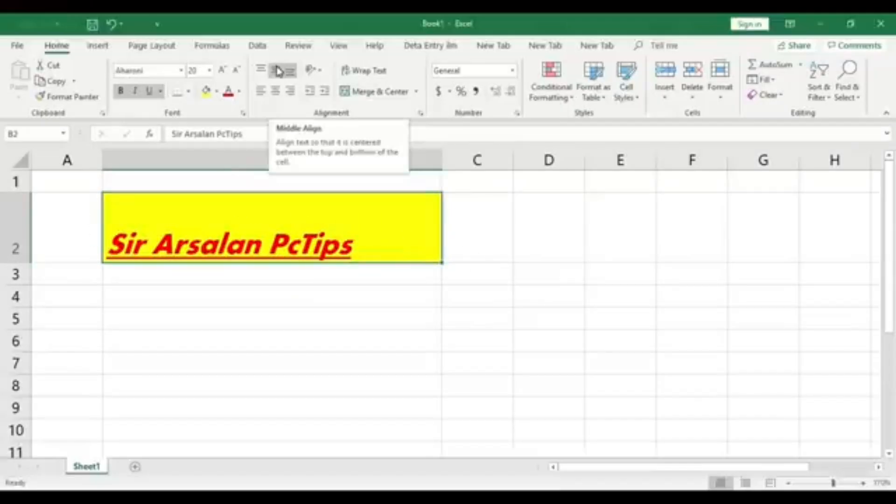
click(278, 102)
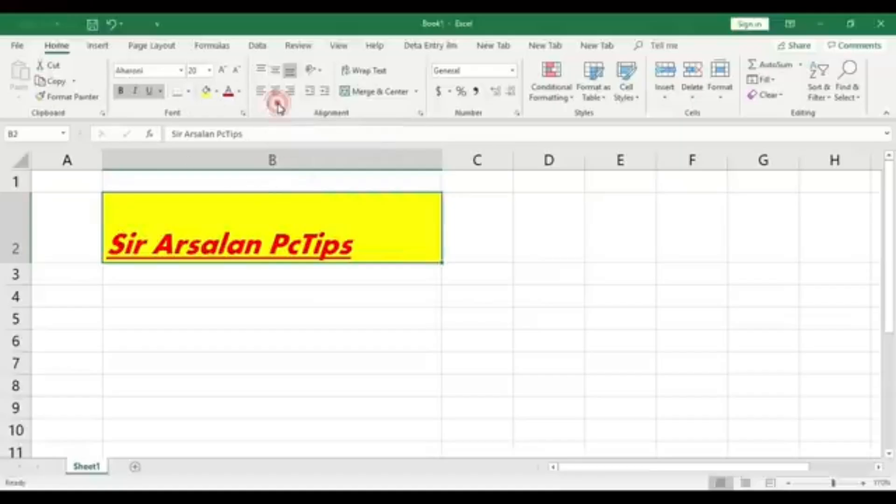
click(279, 97)
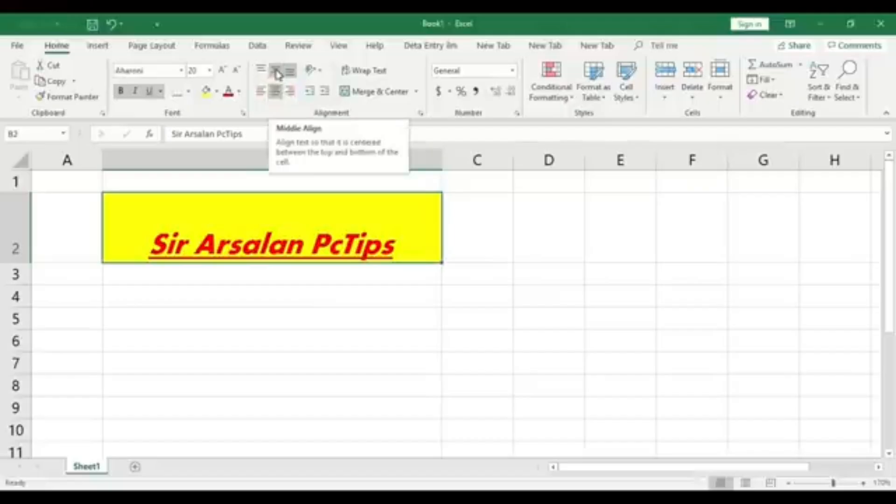
click(276, 71)
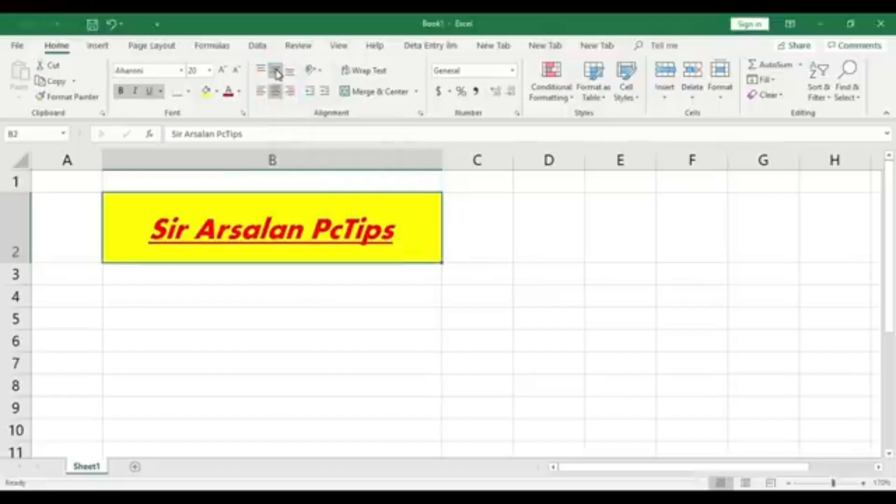
Try top and bottom alignment on the text in cell B2 and return it to middle alignment
click(264, 71)
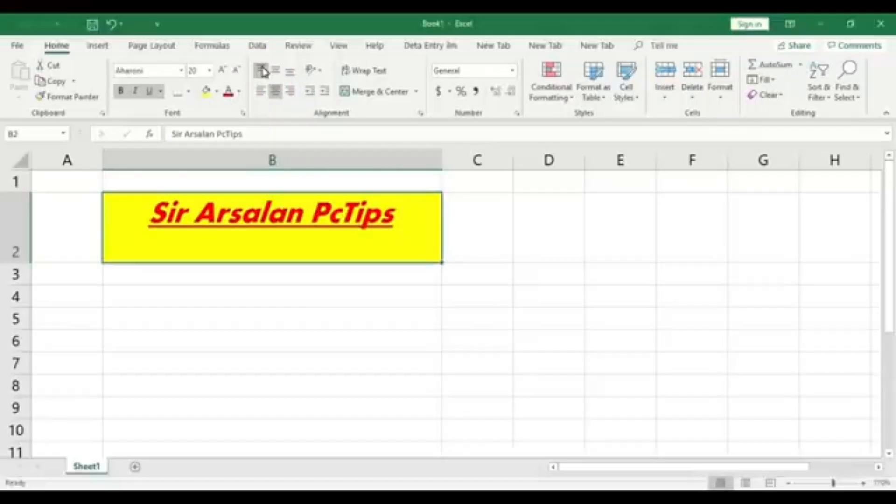
click(291, 71)
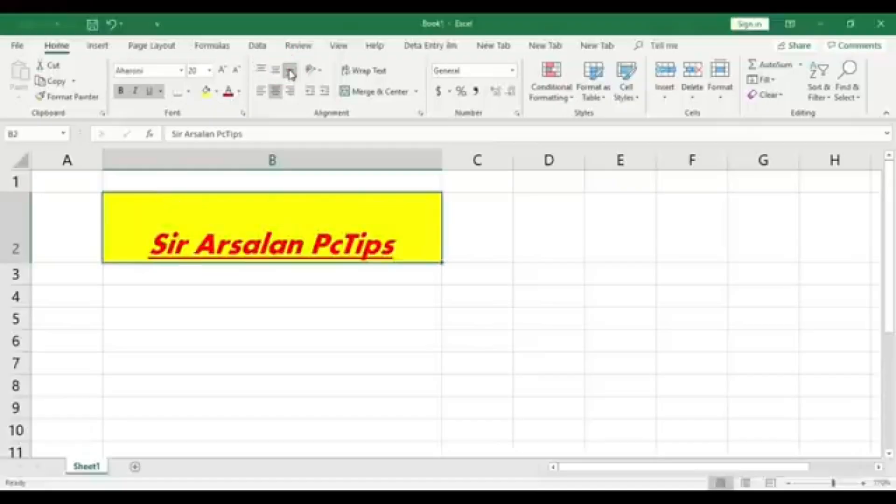
click(277, 72)
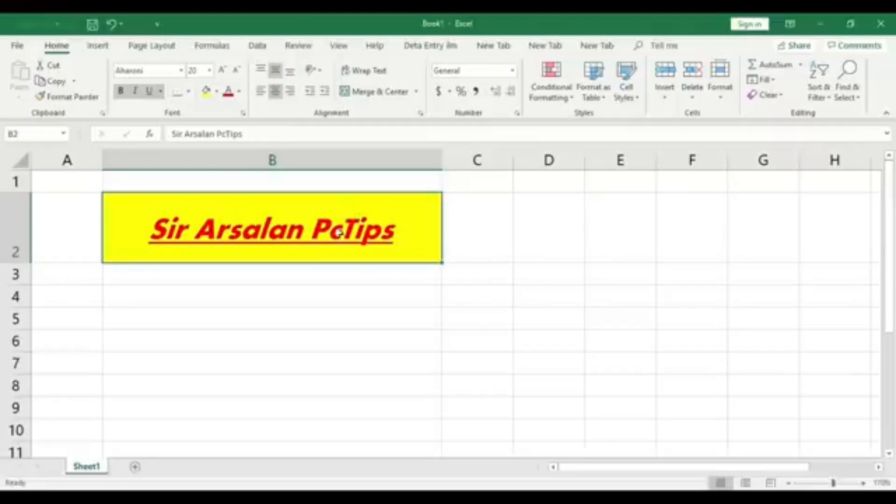
Reduce the font size of the text in cell B2 stepwise to 8
click(237, 71)
click(237, 71)
click(237, 71)
click(237, 71)
click(237, 71)
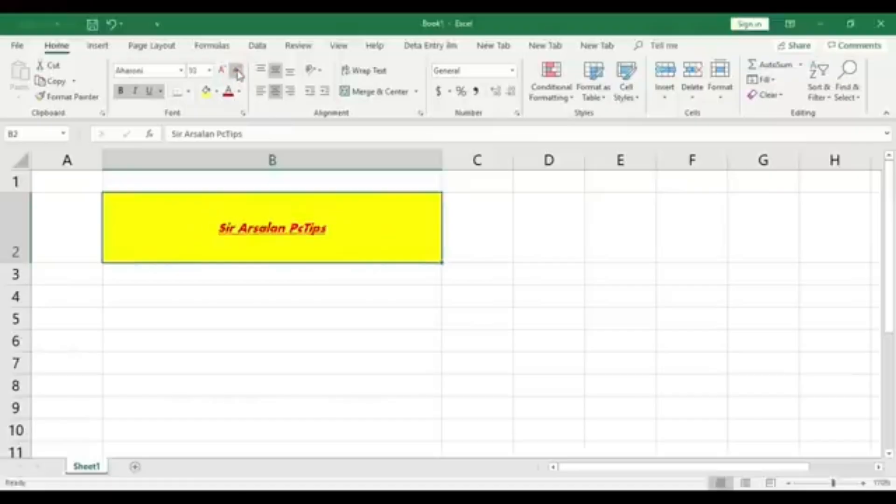
click(237, 71)
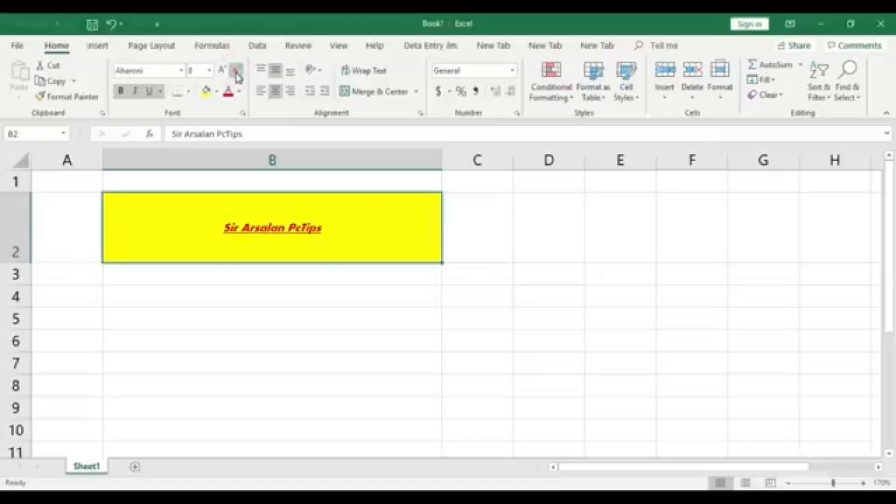
click(346, 269)
click(329, 237)
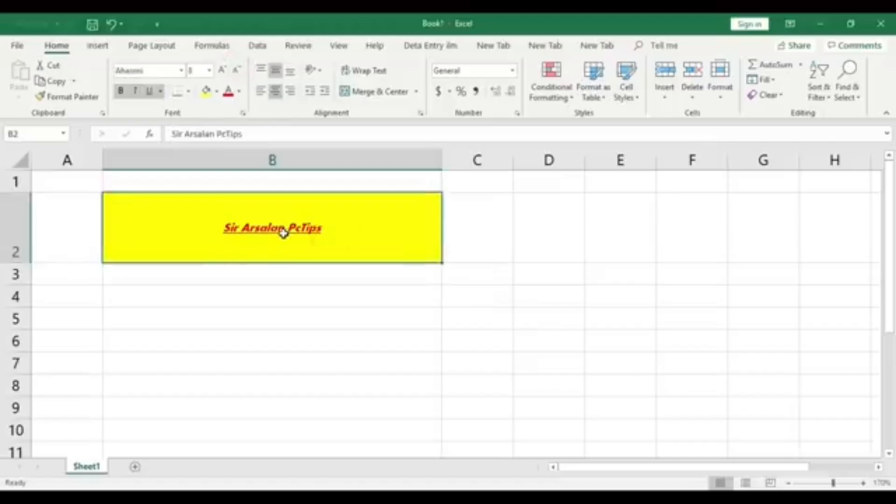
click(340, 265)
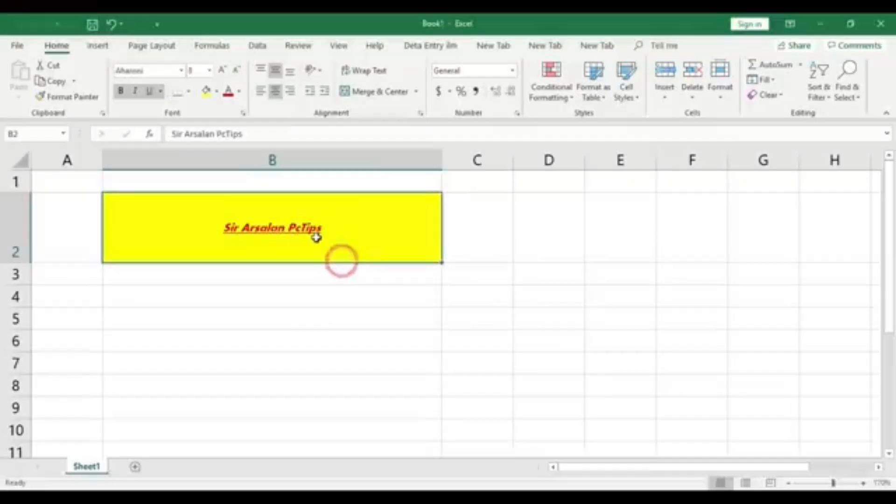
Angle the text in cell B2 counterclockwise and make row 2 taller so the slanted text fits
click(338, 218)
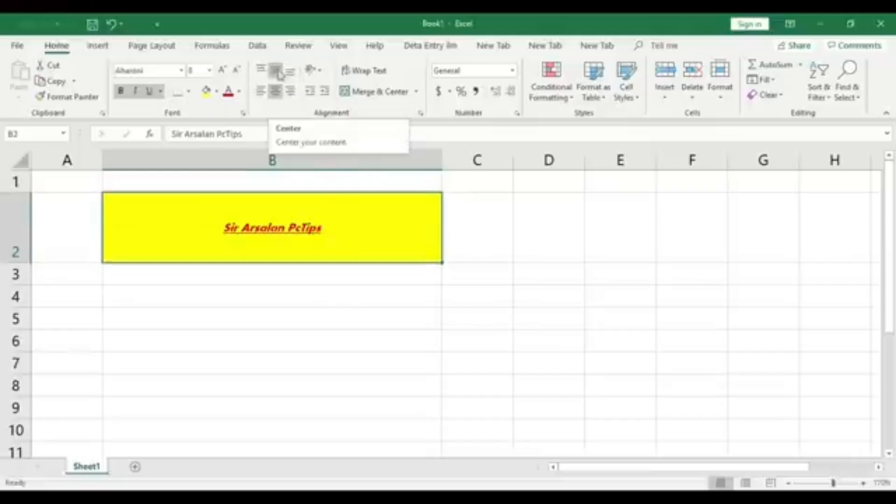
click(321, 72)
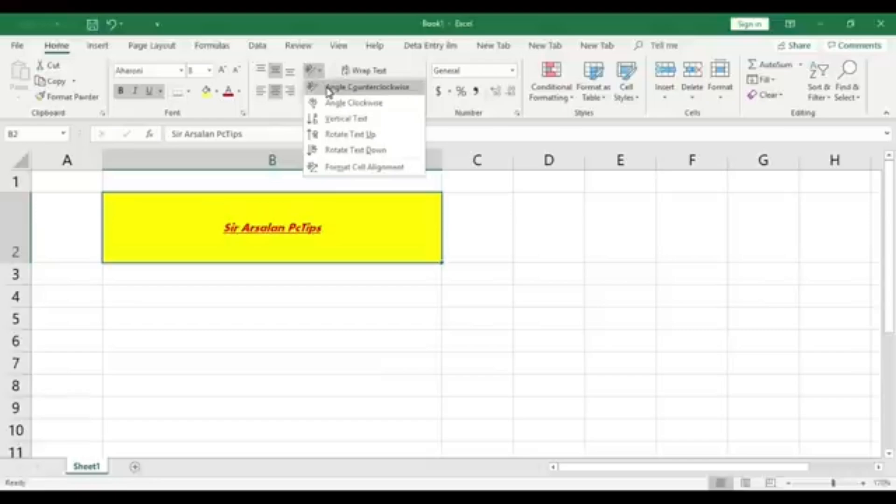
click(330, 88)
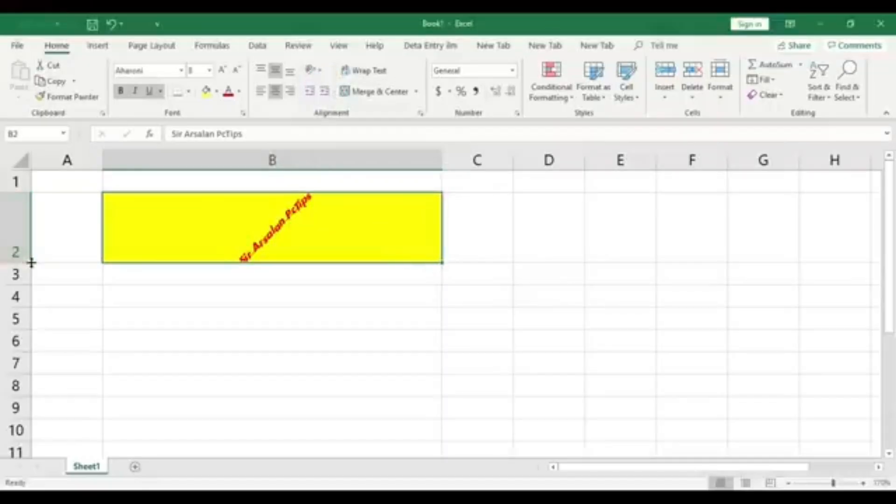
drag(30, 262, 32, 290)
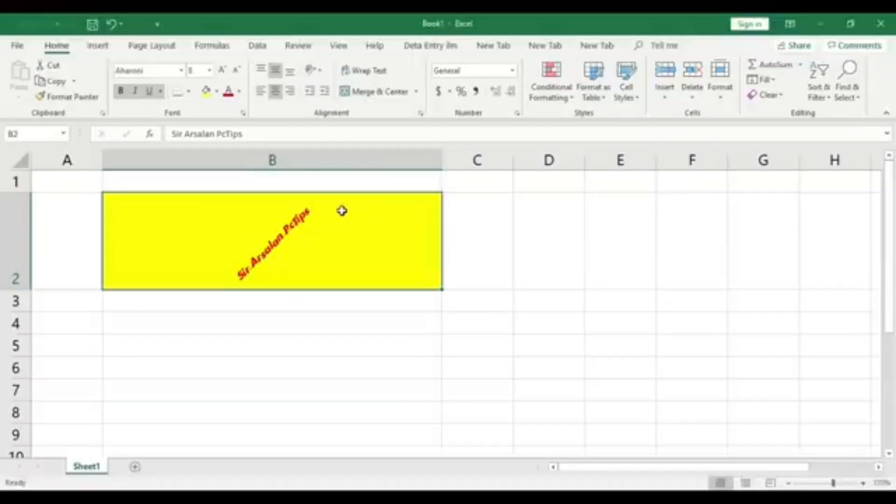
Change the orientation of the text in cell B2 to Angle Clockwise
click(312, 70)
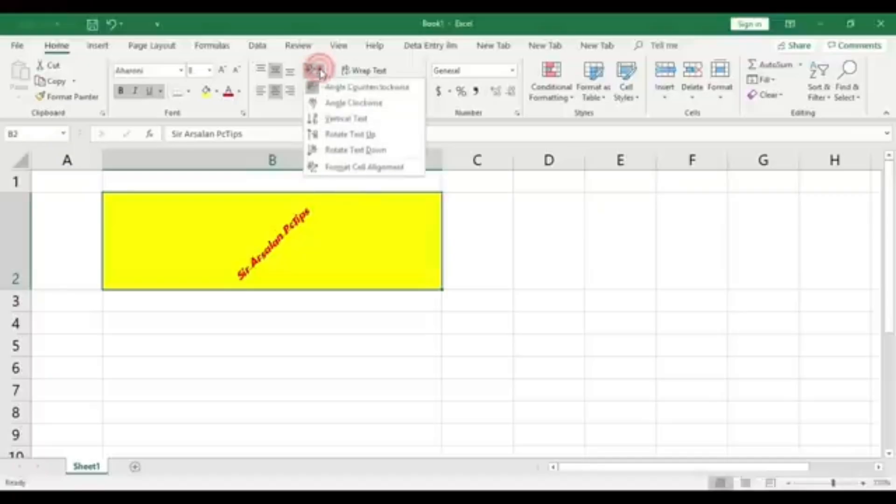
click(353, 106)
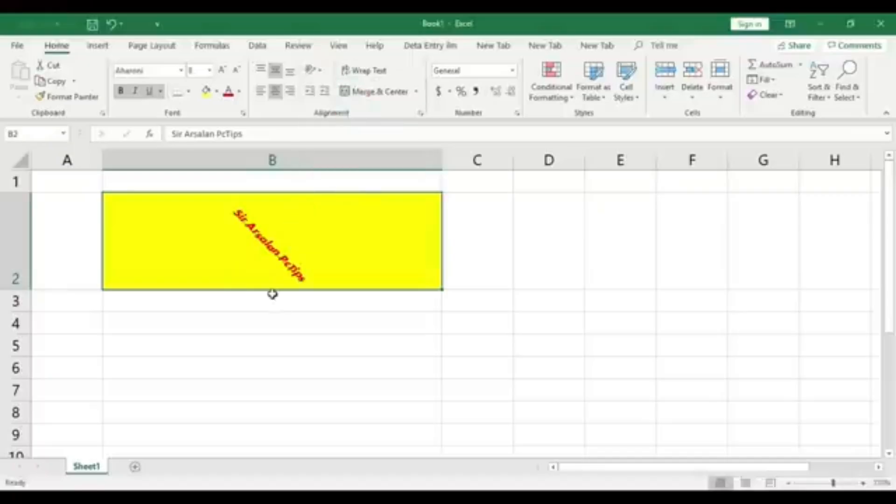
Change the orientation of the text in cell B2 to Vertical Text and make row 2 much taller
click(312, 70)
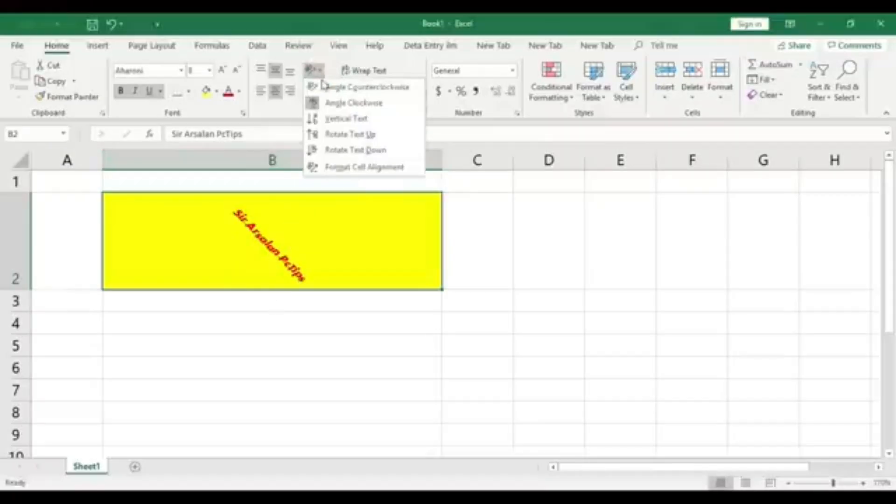
click(336, 120)
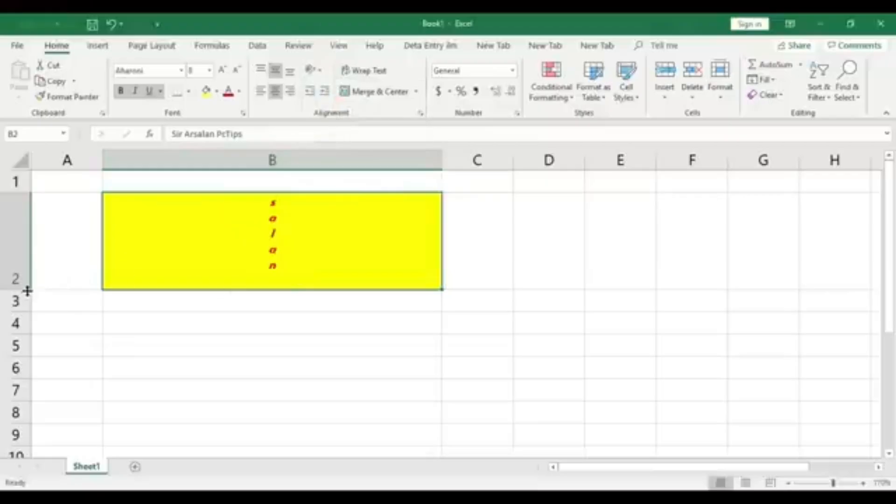
drag(27, 291, 30, 427)
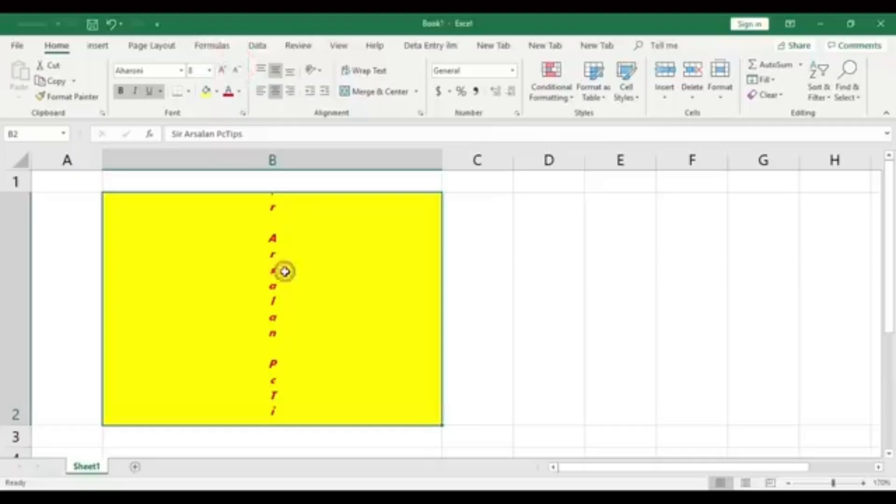
click(307, 306)
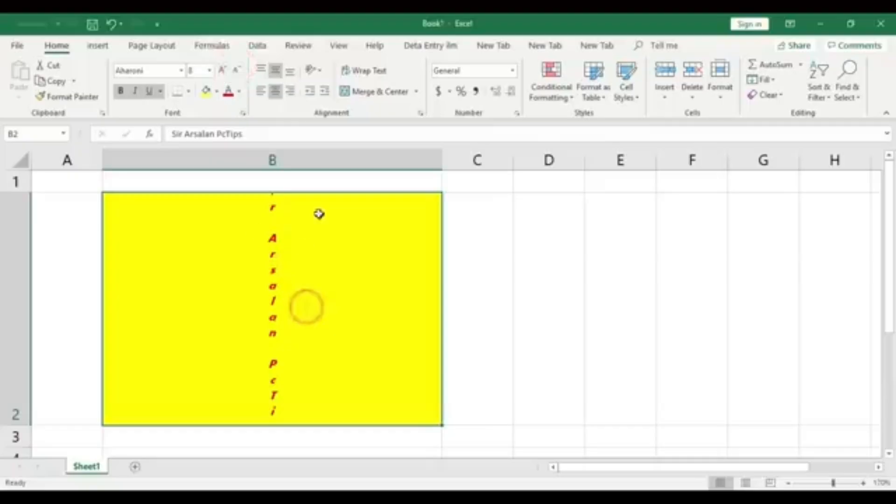
Increase the height of row 2 further until the whole vertical text in cell B2 fits
click(255, 321)
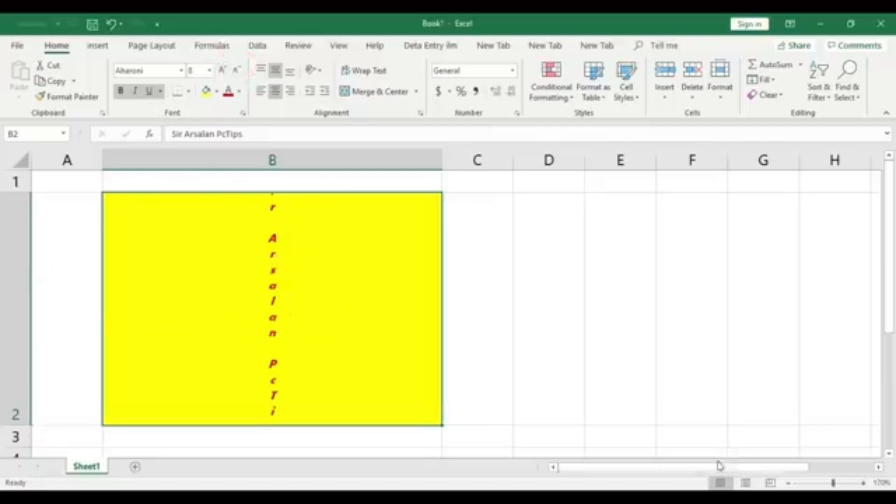
click(787, 483)
click(788, 484)
click(787, 483)
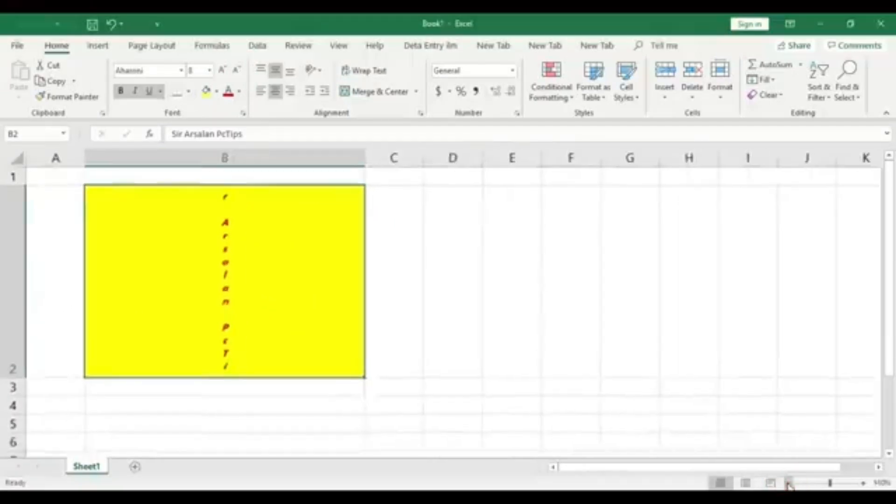
click(787, 483)
click(788, 484)
click(787, 484)
click(788, 484)
click(787, 483)
click(787, 483)
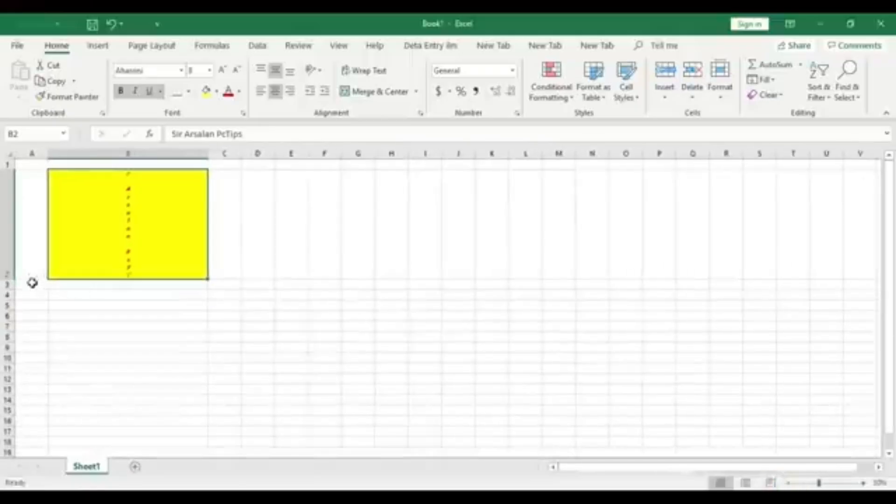
drag(12, 279, 10, 360)
click(181, 287)
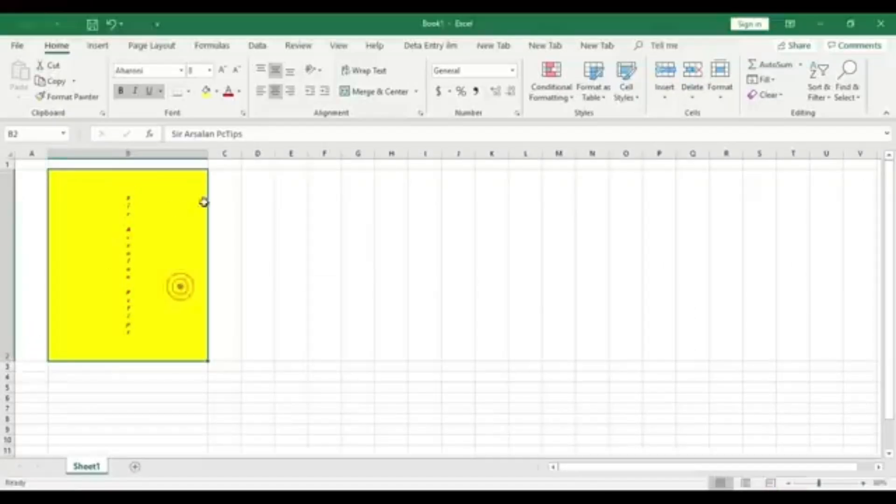
Enlarge the vertical text in cell B2 stepwise to font size 11 and reduce it to 10
click(222, 71)
click(222, 71)
click(222, 71)
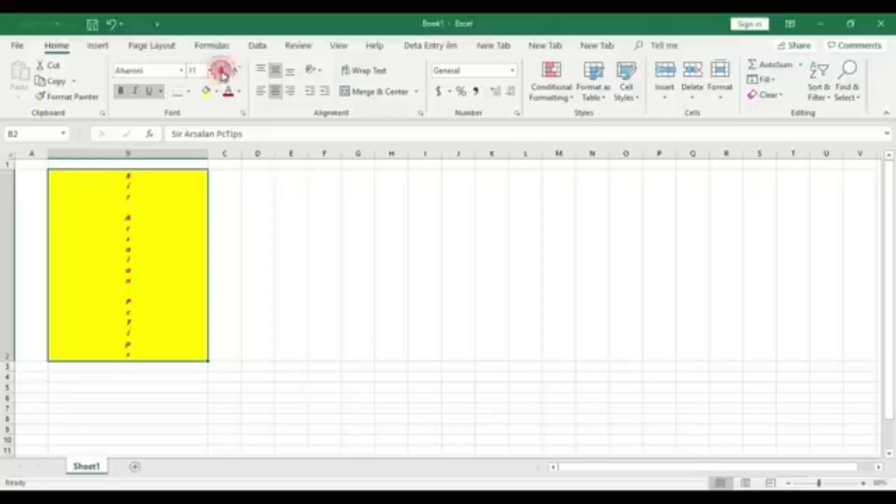
click(236, 70)
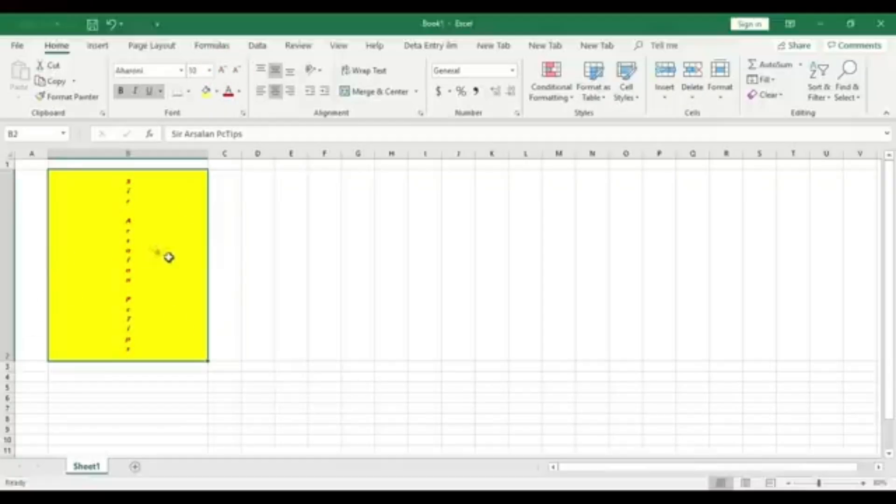
Rotate the text in cell B2 down and enlarge it stepwise to font size 22
click(314, 70)
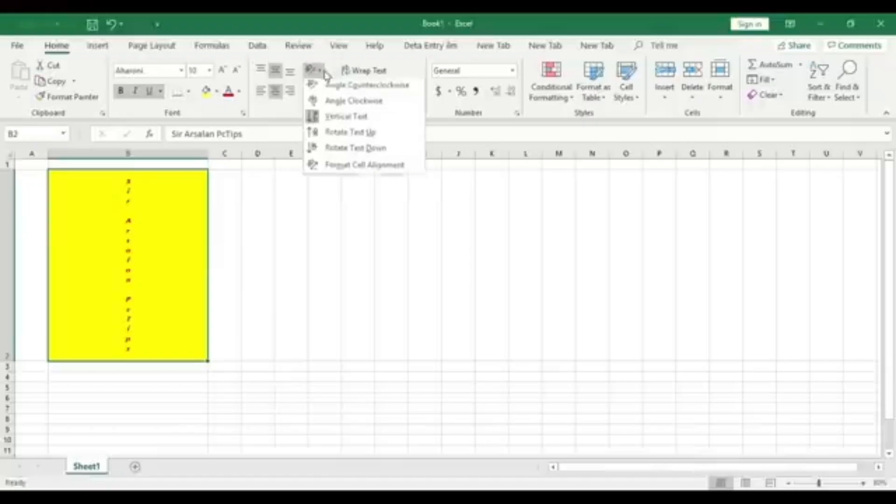
click(367, 150)
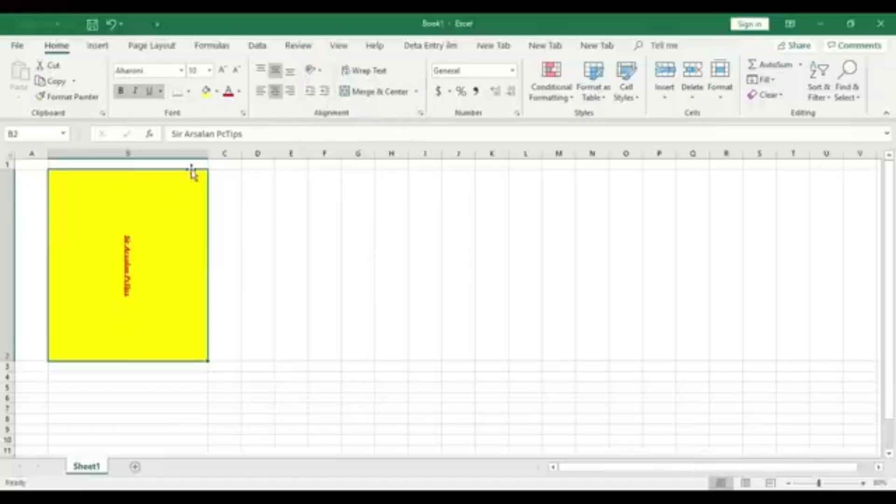
click(224, 70)
click(223, 70)
click(223, 70)
click(224, 70)
click(224, 70)
click(224, 70)
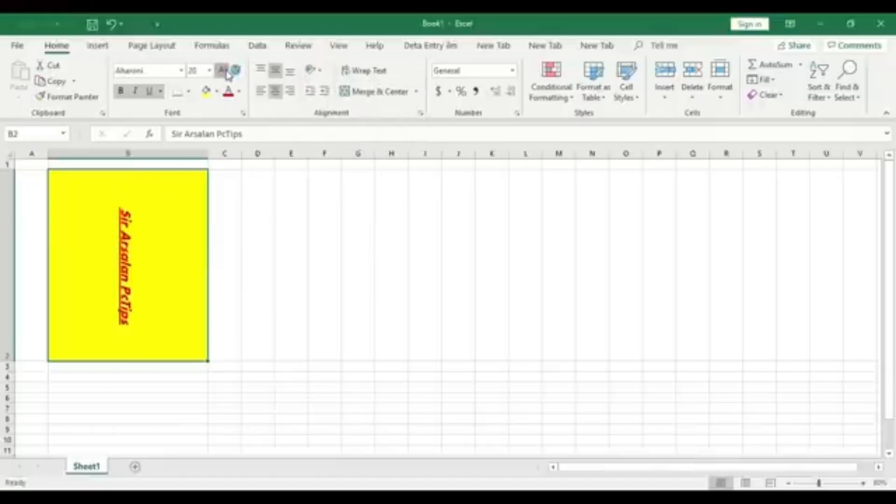
click(224, 70)
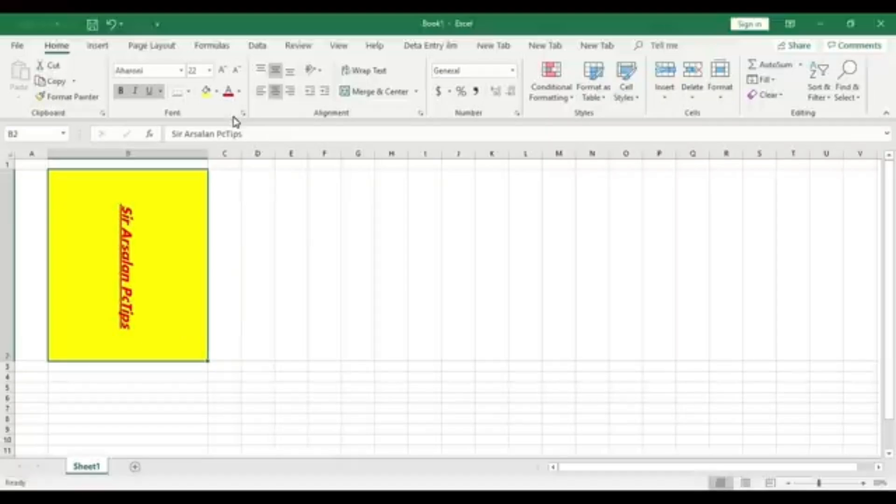
click(158, 260)
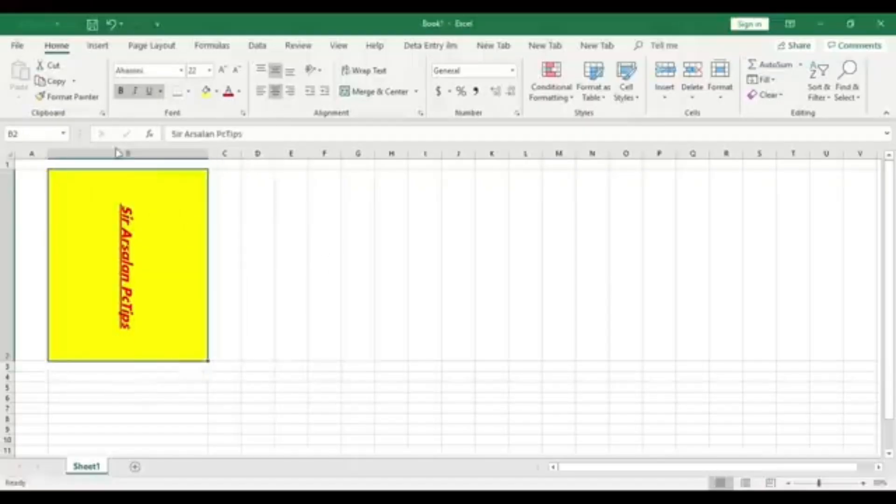
Switch the orientation of the text in cell B2 to Vertical Text and then to Rotate Text Up
click(319, 71)
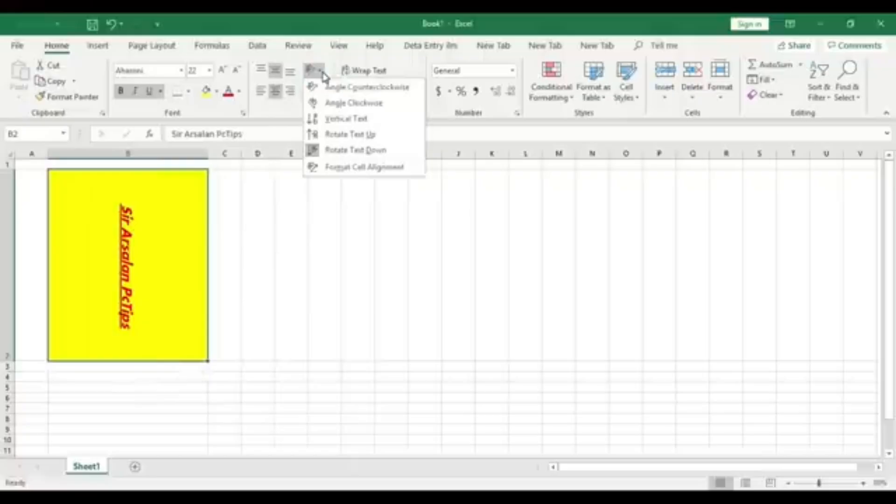
click(330, 118)
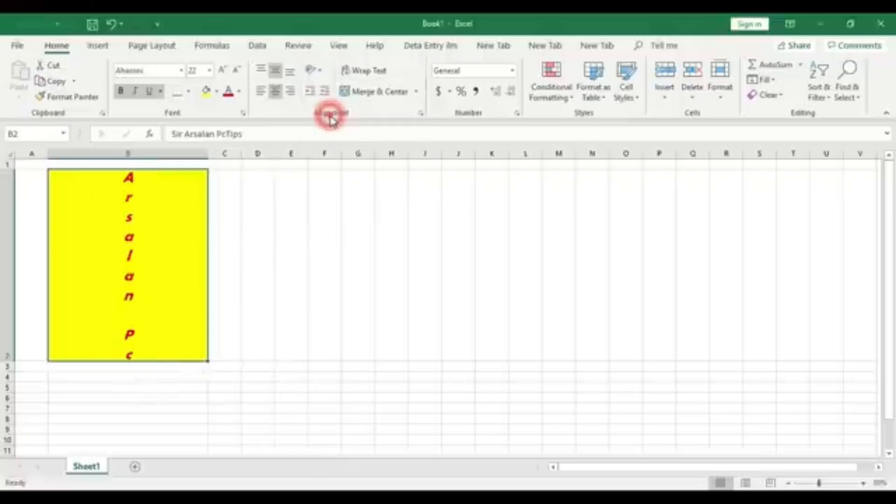
click(321, 73)
click(340, 134)
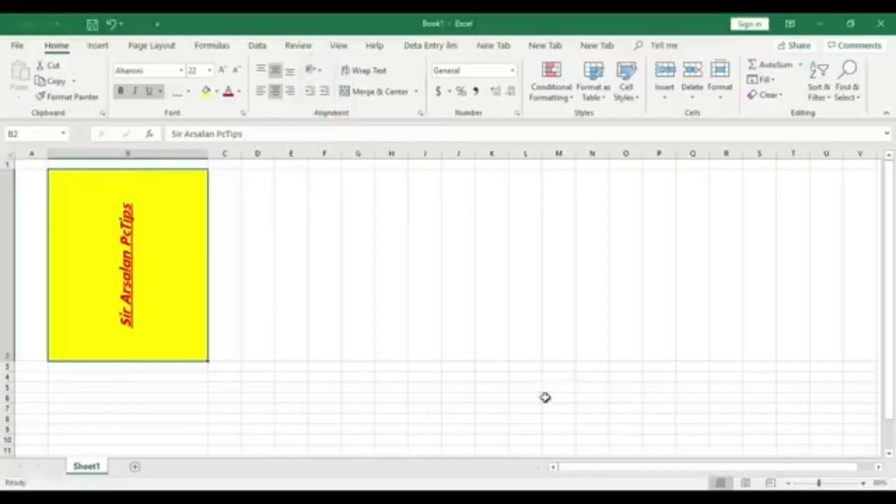
click(443, 296)
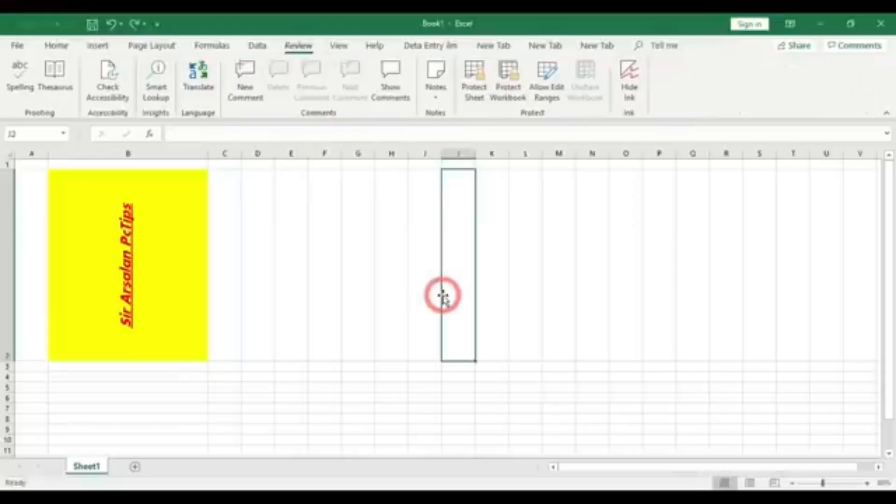
click(367, 320)
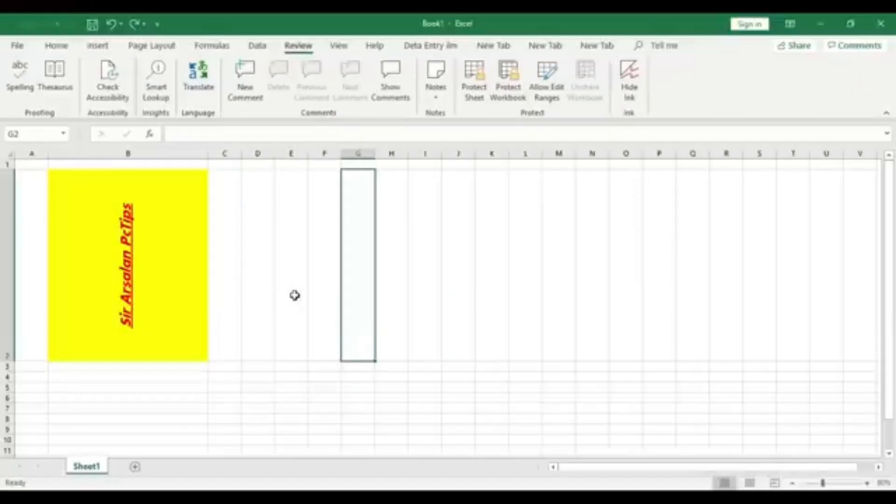
click(492, 260)
click(536, 254)
click(336, 320)
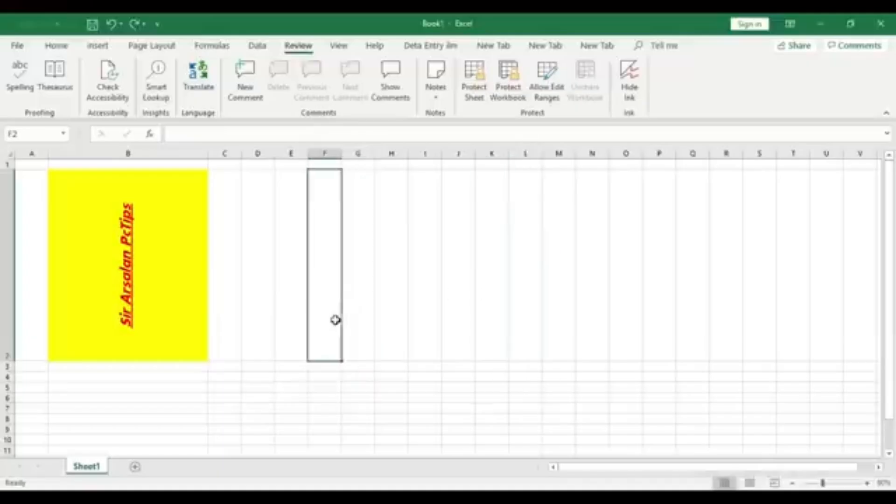
click(457, 291)
click(155, 246)
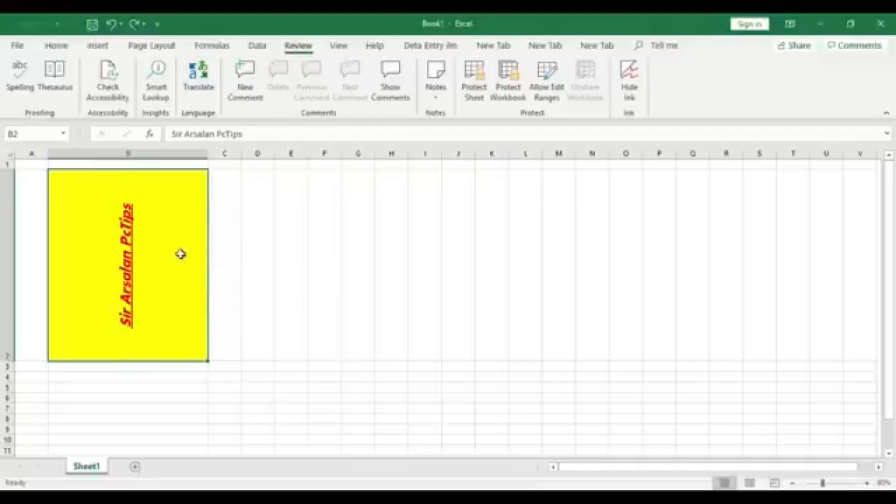
click(257, 255)
click(97, 254)
click(281, 267)
click(124, 265)
click(264, 266)
click(144, 260)
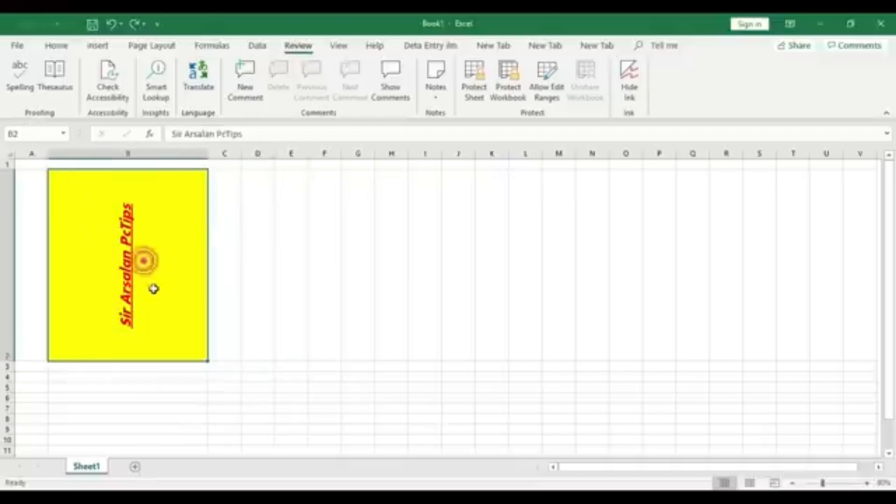
Delete the whole column B together with its formatted text
right_click(185, 155)
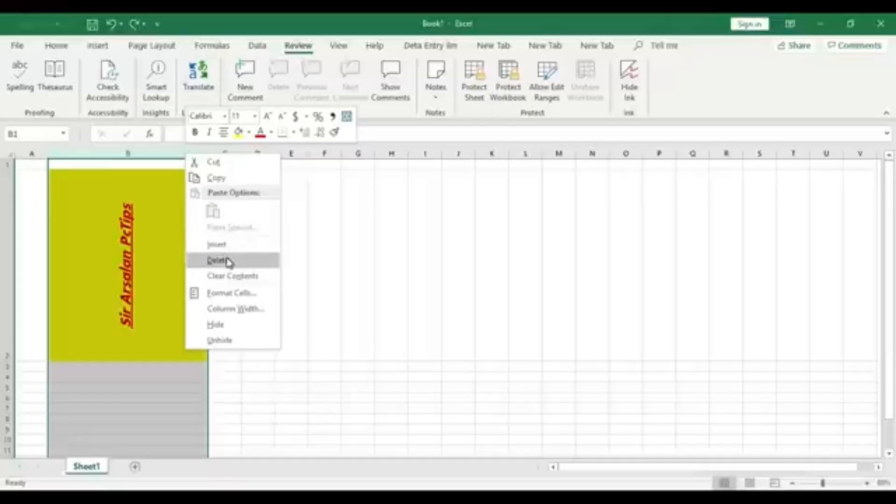
click(262, 262)
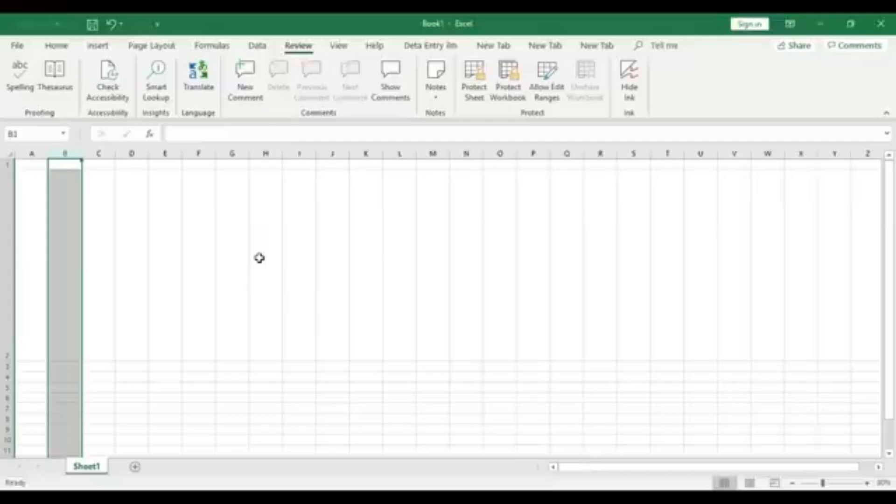
click(284, 268)
Fill the entire row 2 with yellow
click(12, 216)
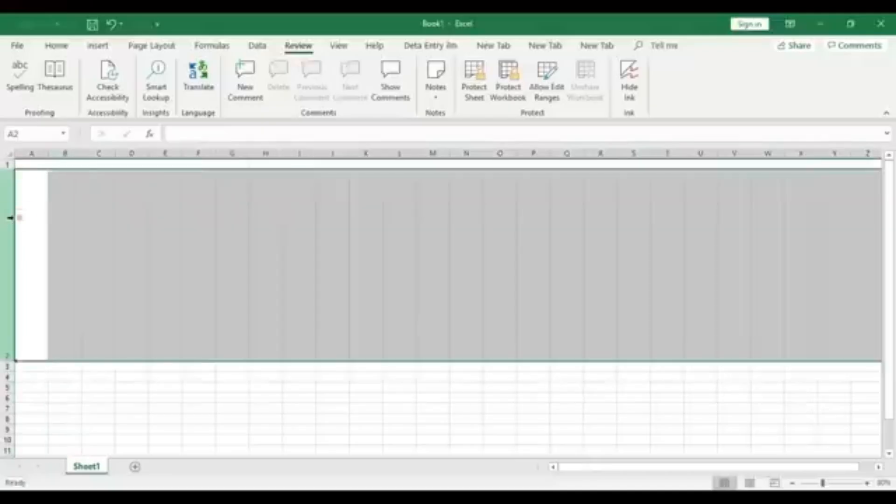
click(48, 45)
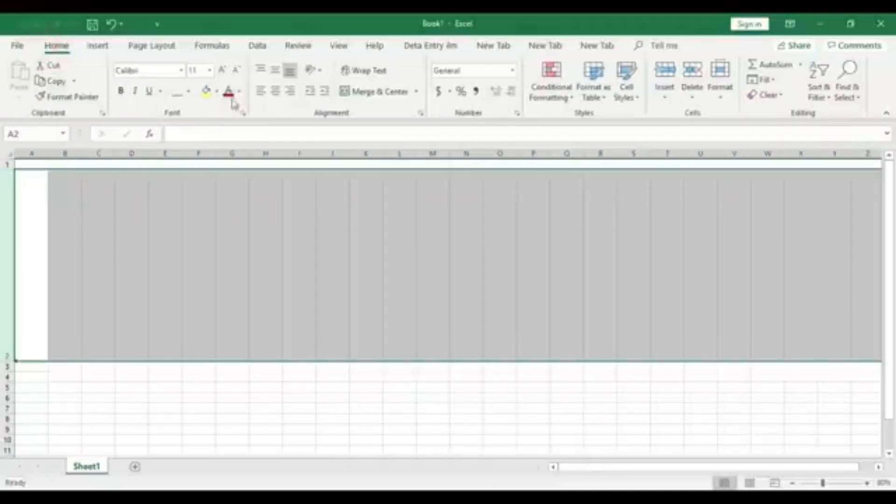
click(207, 91)
click(270, 266)
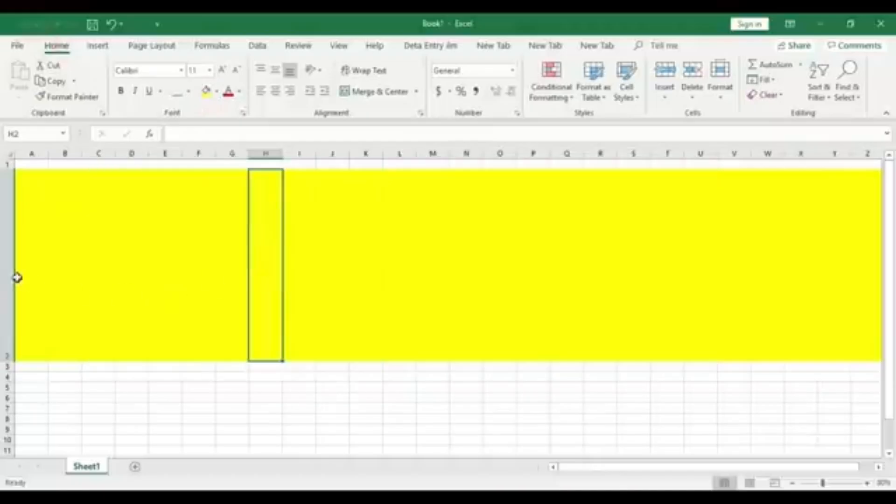
click(153, 407)
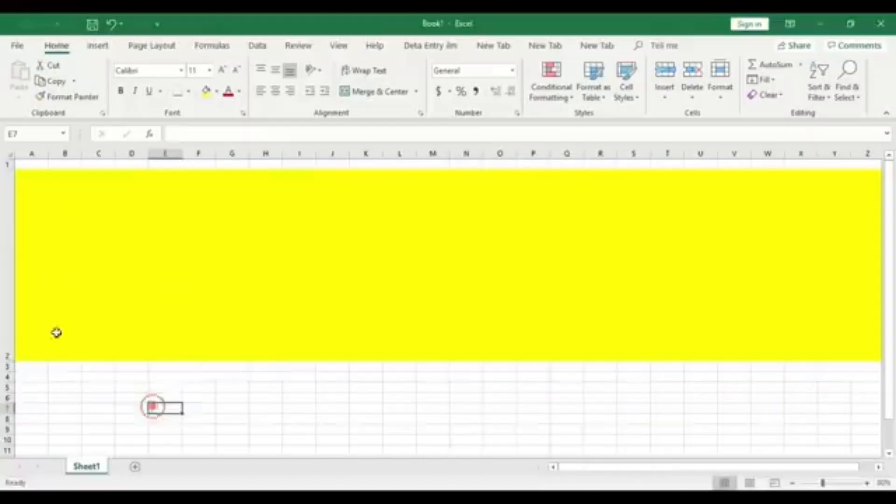
Delete the whole yellow row 2 from the worksheet
click(6, 265)
right_click(7, 265)
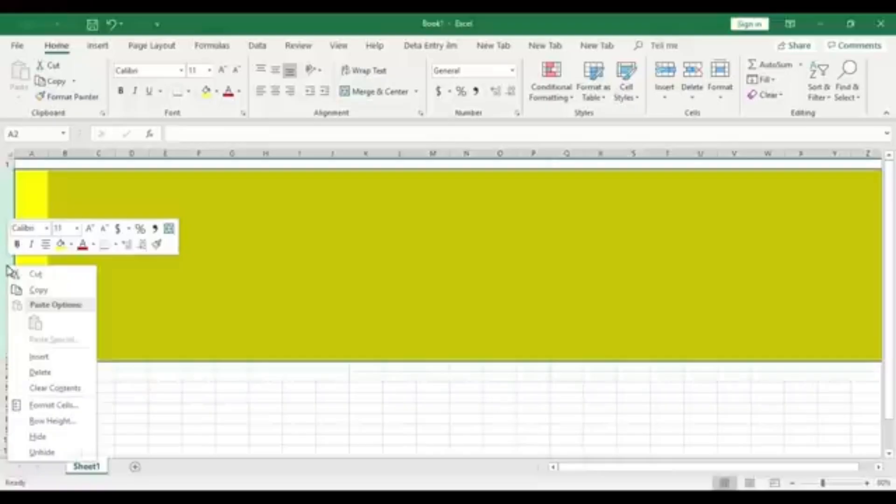
click(66, 374)
click(260, 326)
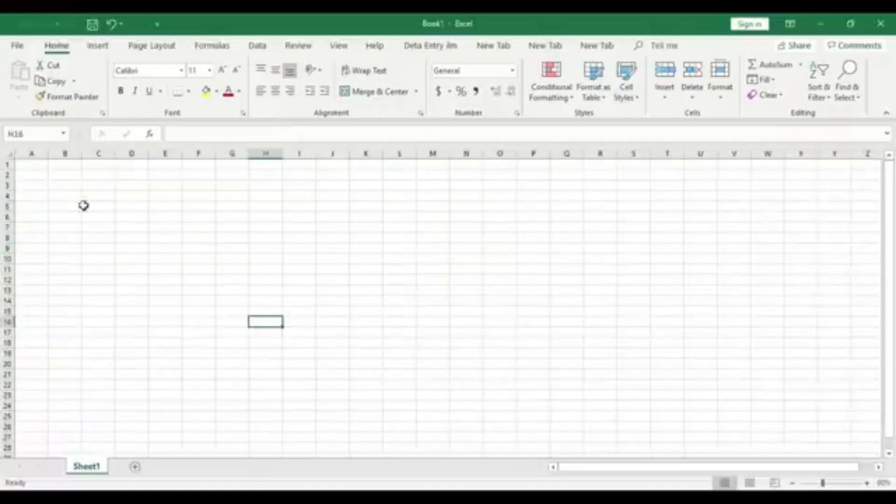
click(170, 187)
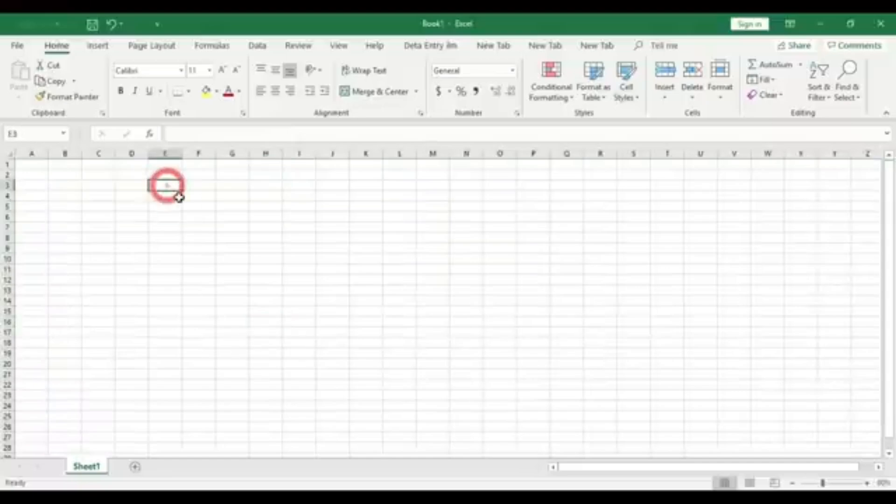
text(Arsalan)
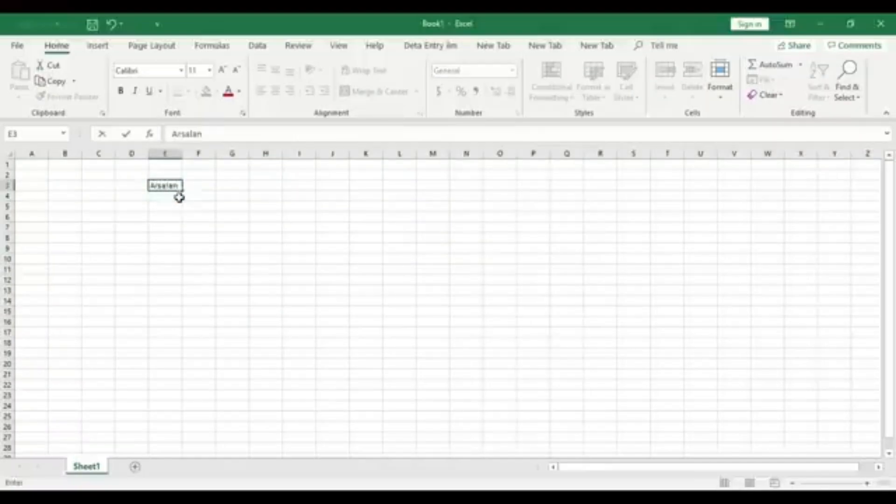
key(Tab)
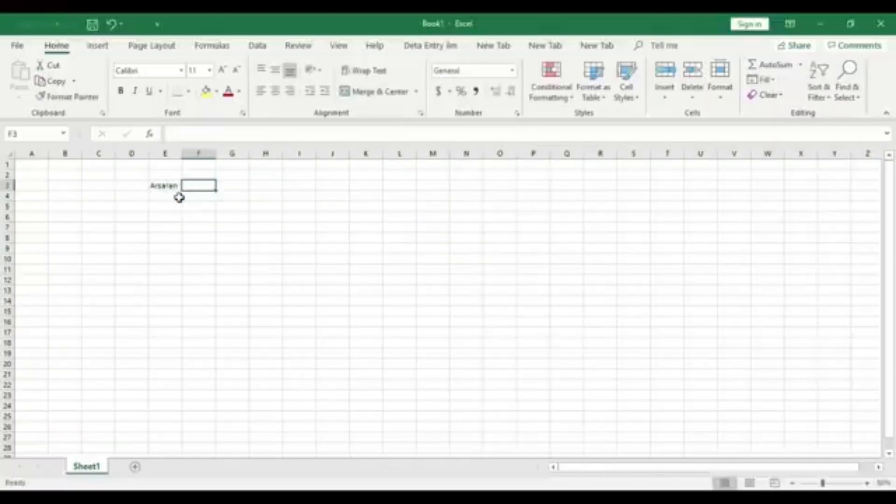
click(171, 183)
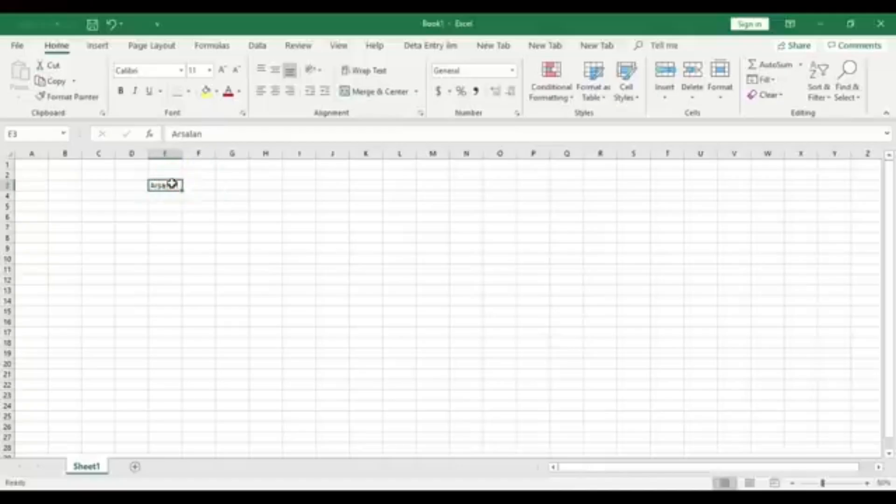
key(Delete)
Set the worksheet's zoom magnification to 200%
click(867, 483)
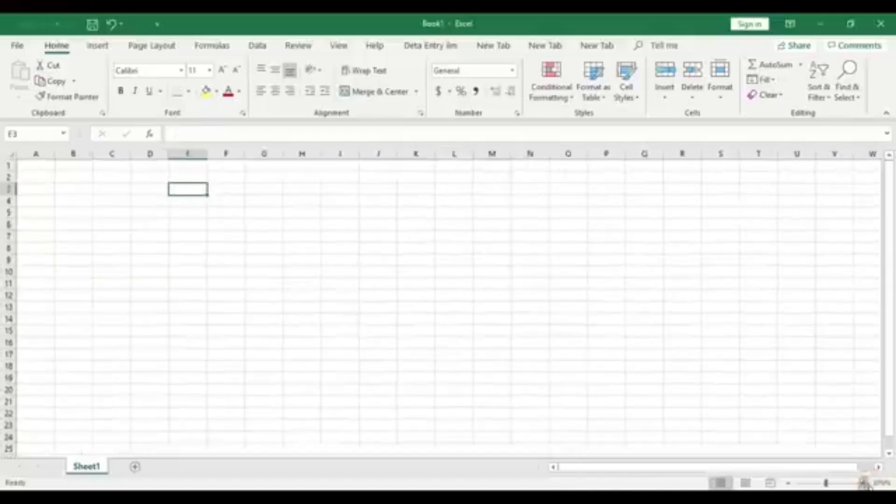
click(867, 483)
click(868, 483)
click(868, 483)
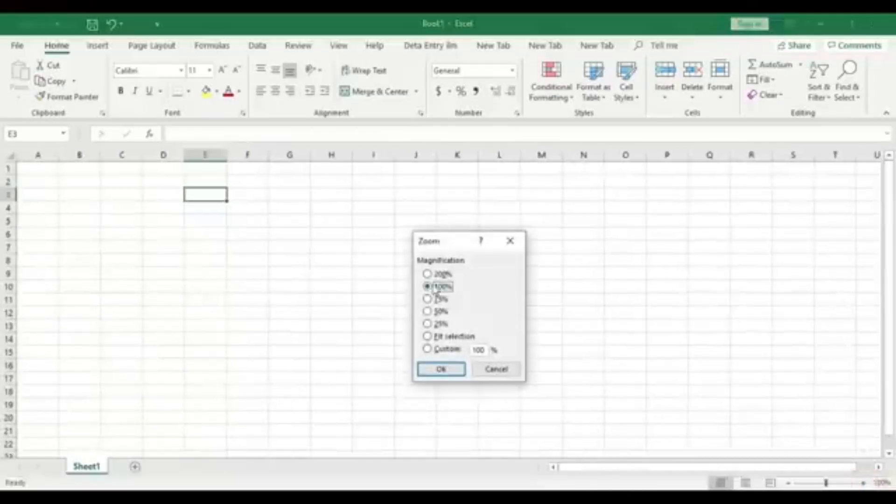
click(428, 274)
click(440, 369)
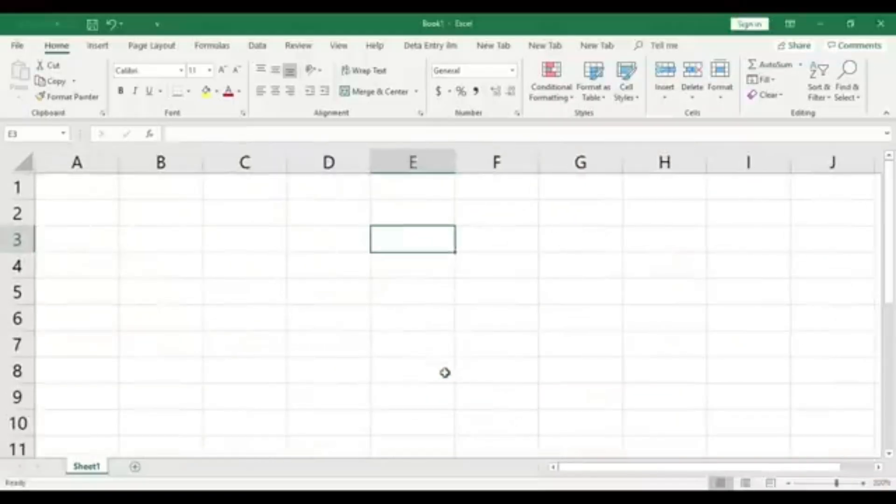
Enter a different person's name in each of cells D3, E3 and F3
click(359, 309)
click(342, 234)
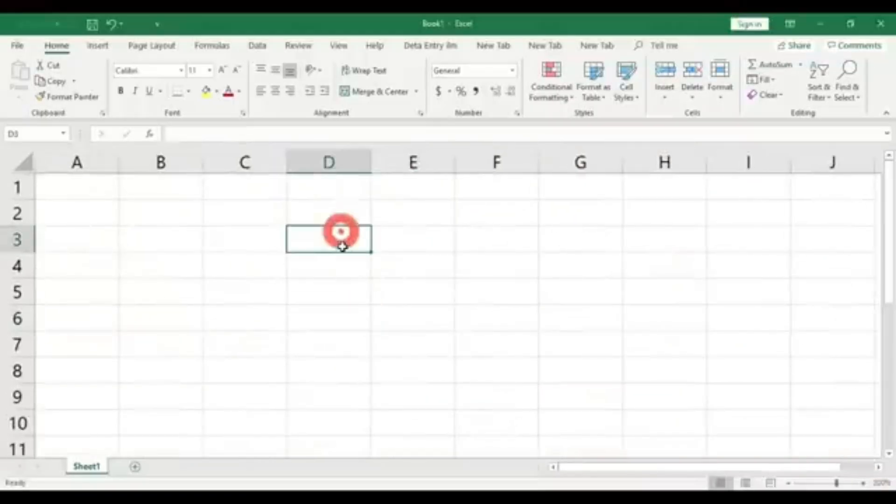
text(Arsalan)
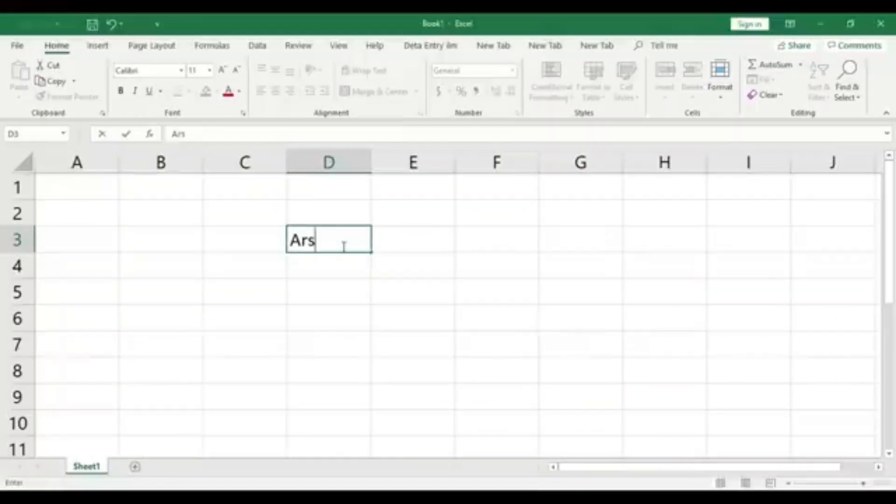
click(407, 244)
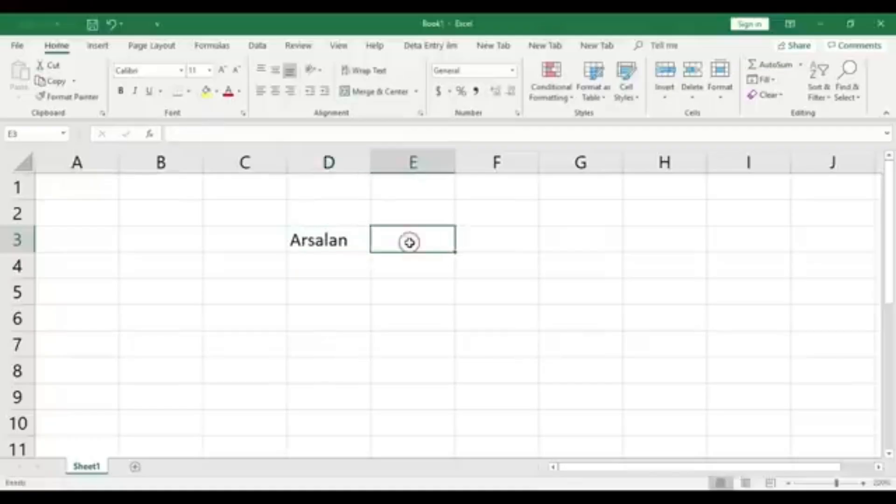
text(Mukhtar)
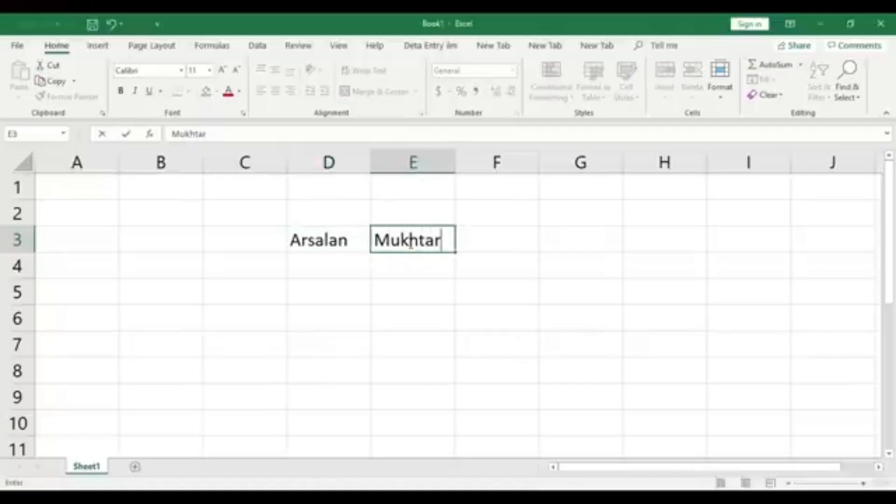
key(Tab)
text(Amna)
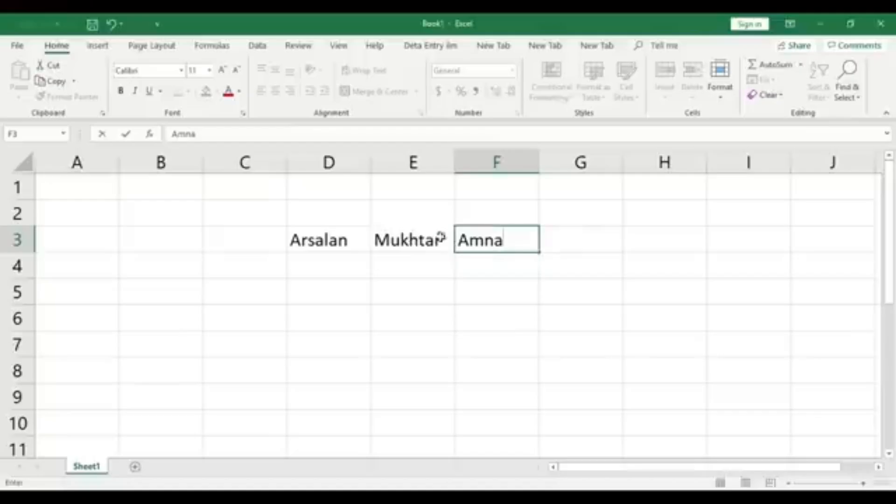
Continue the row of names with one further name each in cells G3 and H3
click(587, 238)
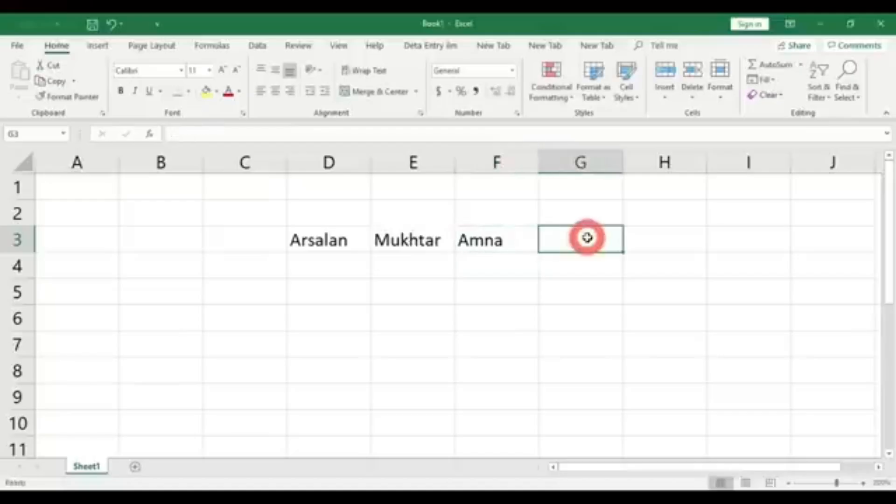
text(Rida)
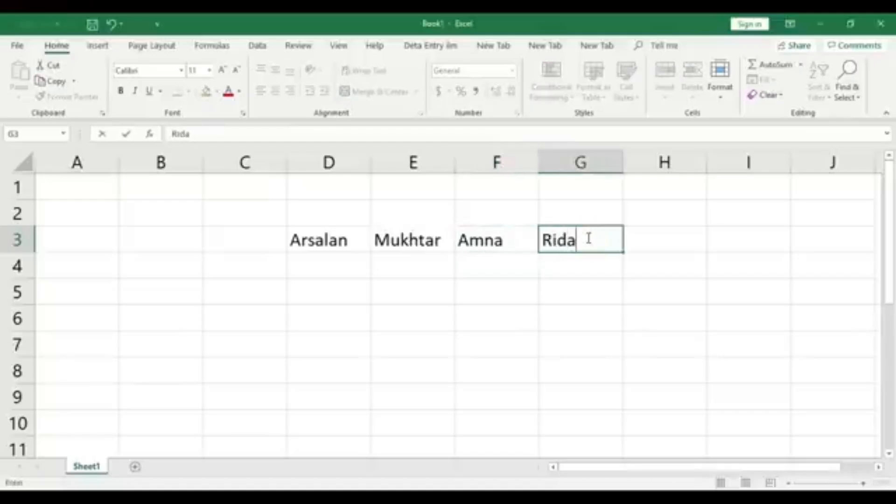
click(671, 239)
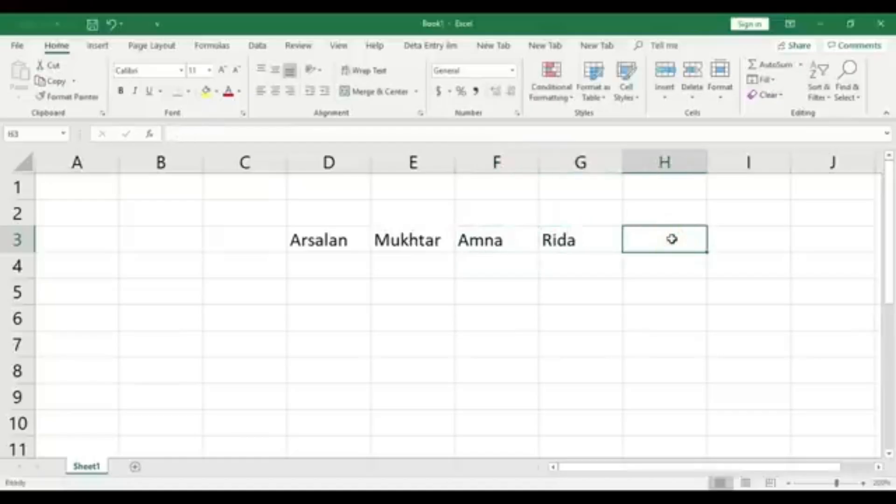
text(Ra)
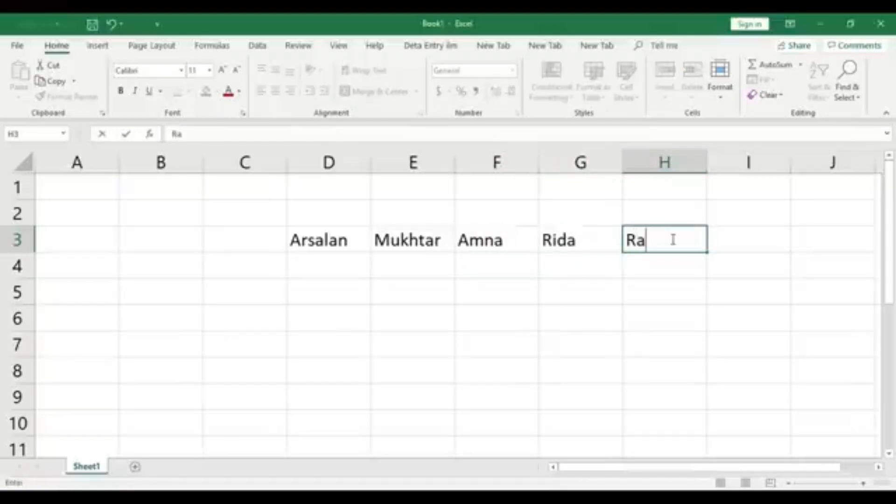
text(fiq)
click(667, 280)
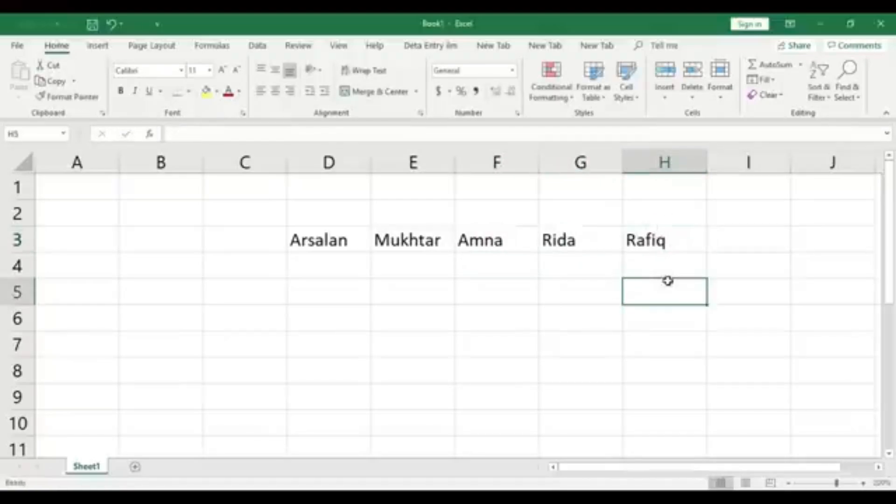
Narrow columns G and H closer to their names, and select each of columns D to H individually
drag(628, 152, 588, 154)
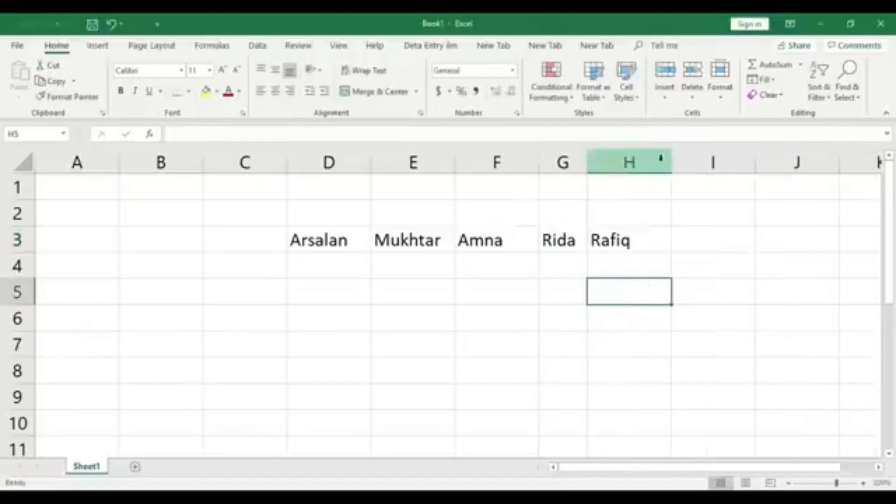
drag(671, 156, 659, 161)
click(334, 160)
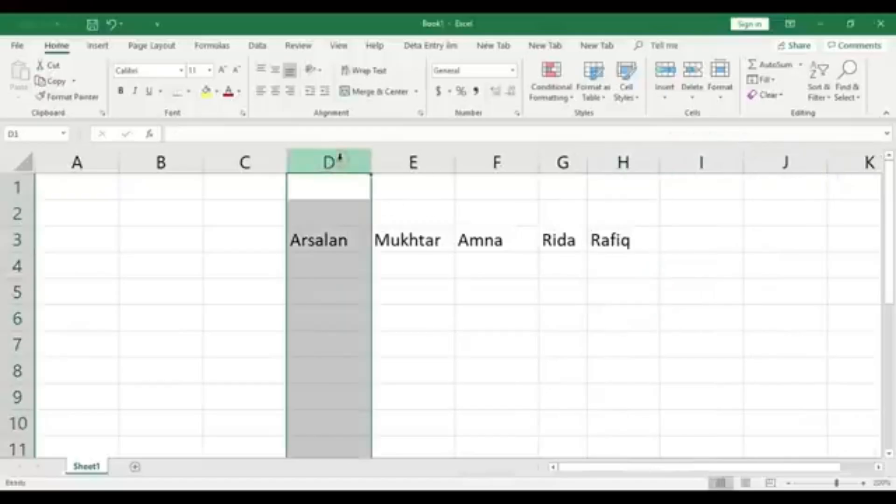
click(425, 157)
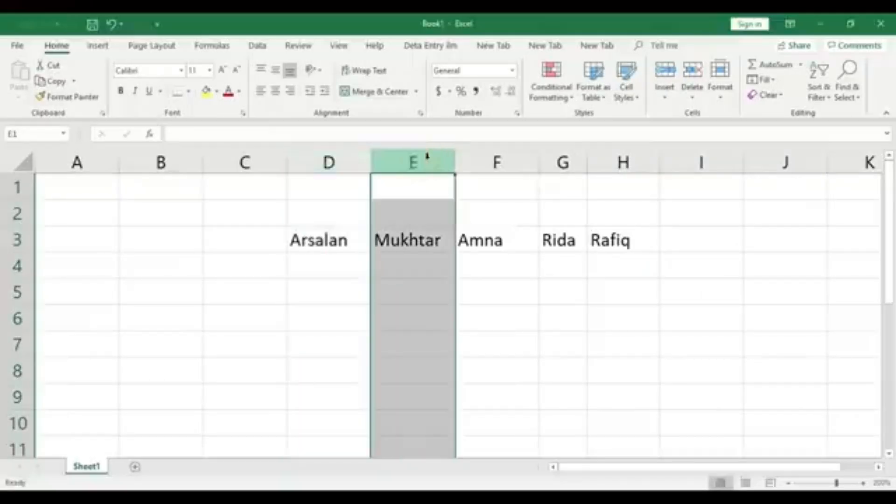
click(496, 159)
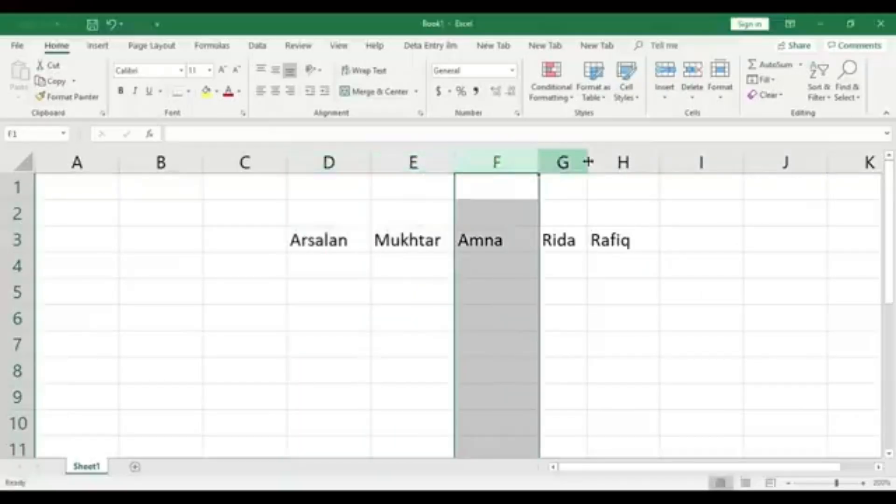
click(566, 160)
click(636, 157)
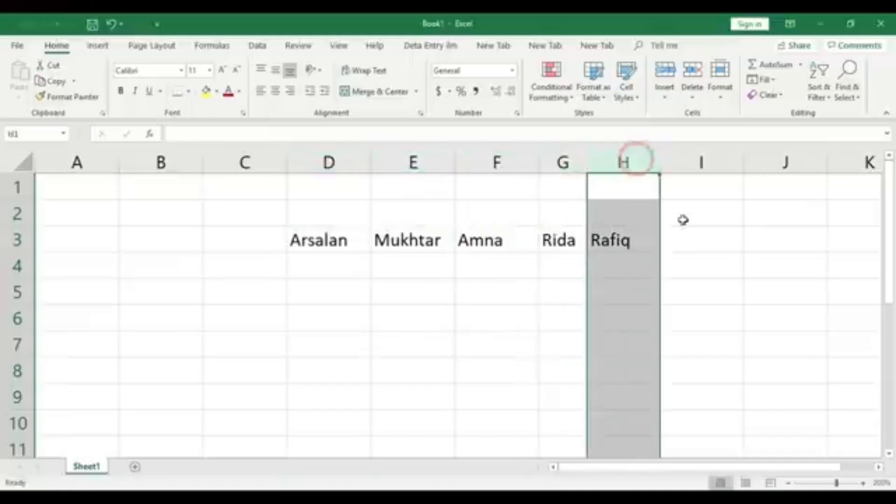
click(728, 232)
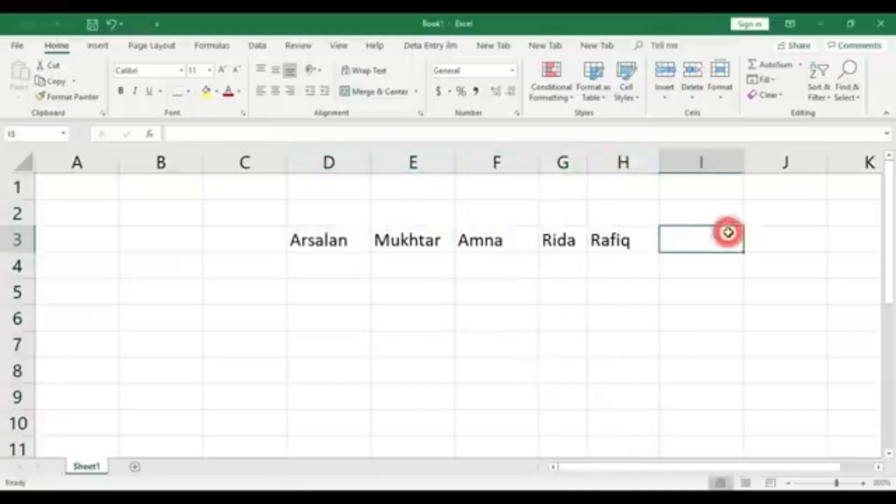
Delete the whole column G together with the name it contains
click(566, 150)
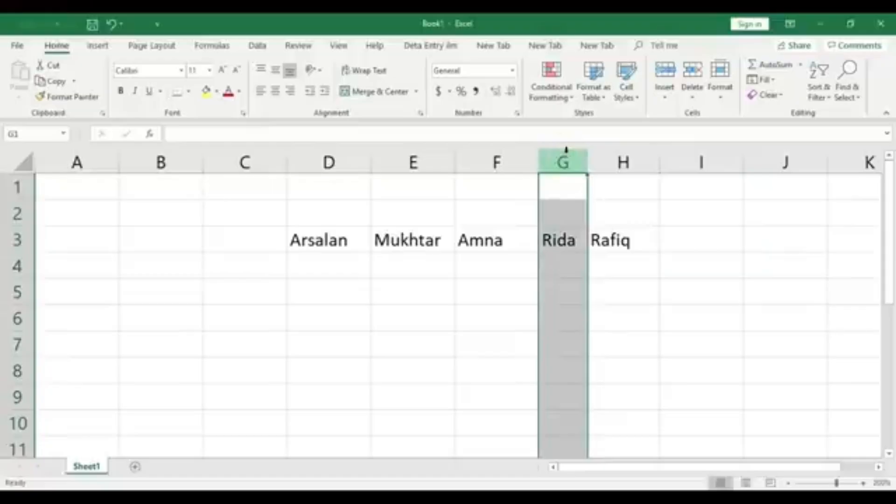
right_click(567, 158)
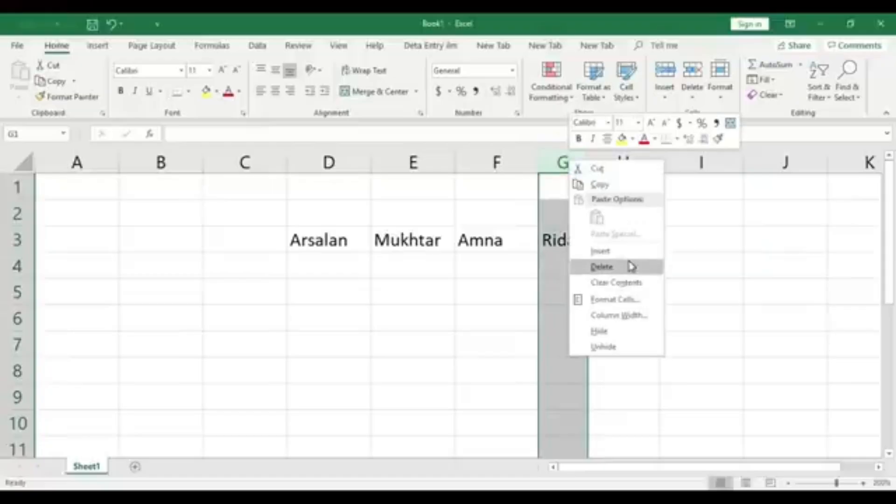
click(631, 266)
click(644, 262)
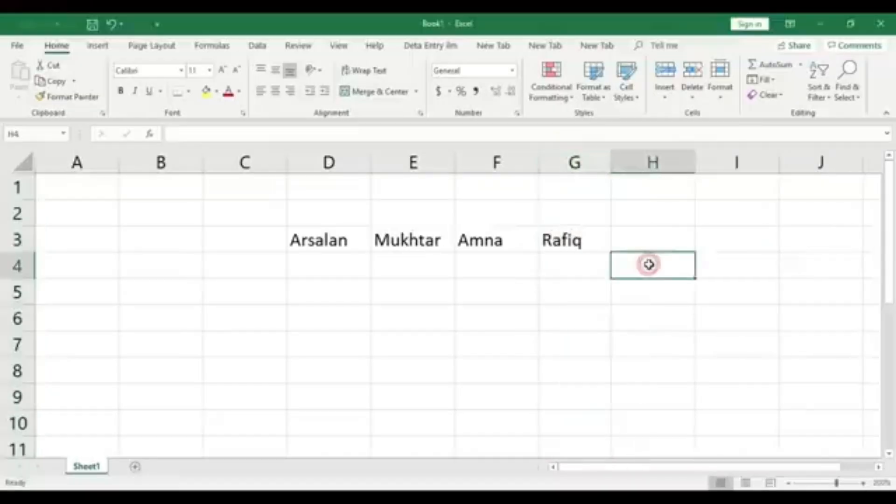
Enter a second row of names in cells D4, E4 and F4
click(335, 264)
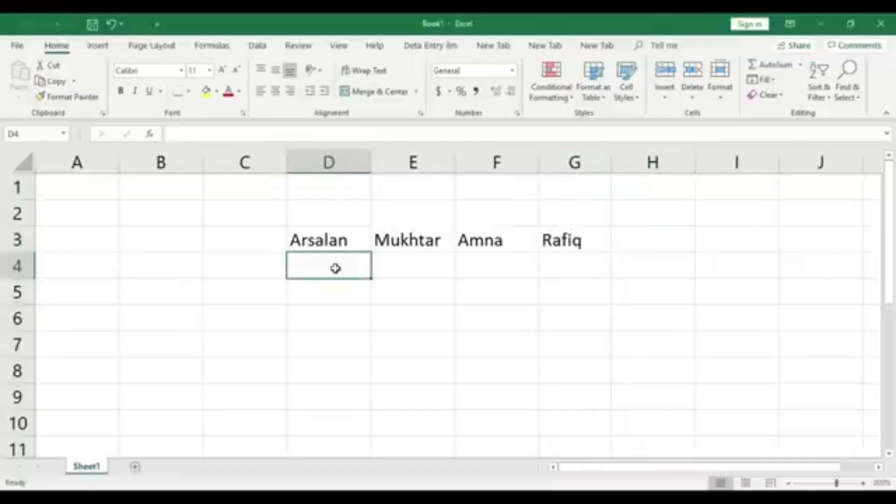
text(A)
key(BackSpace)
key(BackSpace)
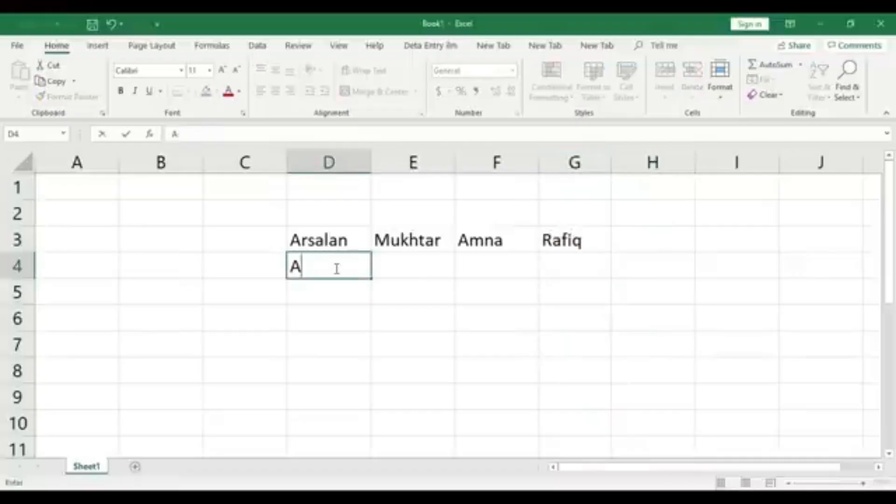
text(Ali)
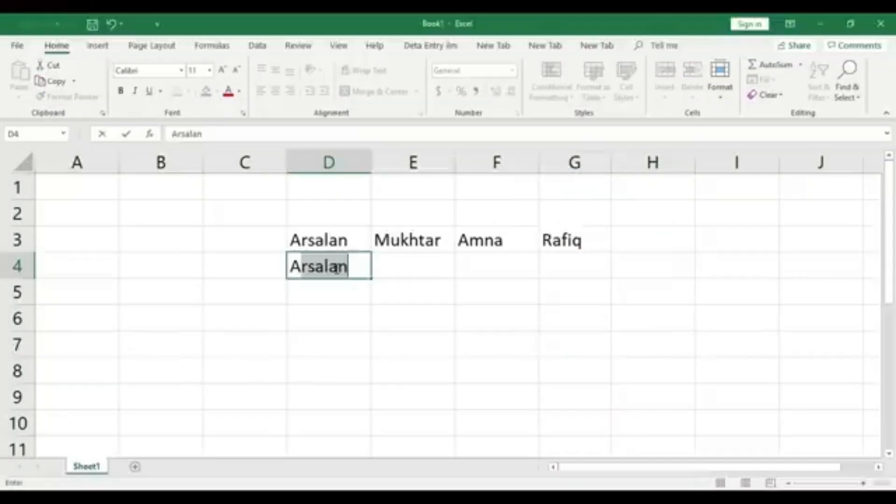
key(Tab)
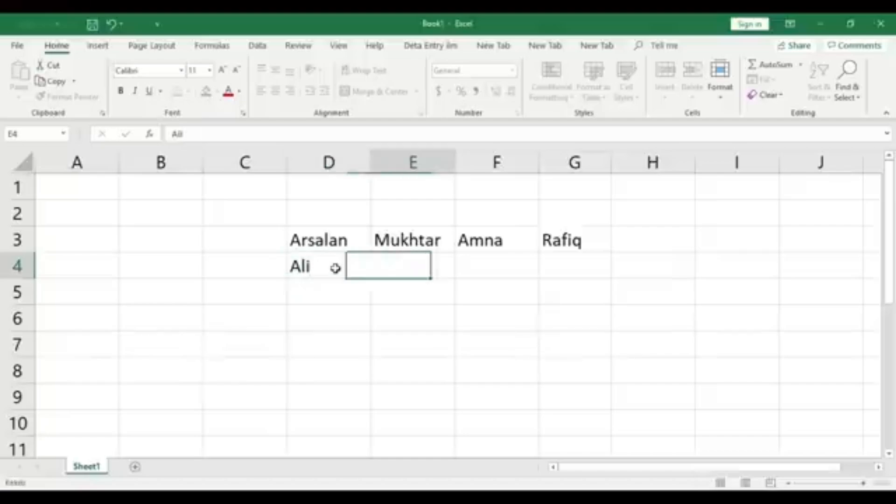
text(Khan)
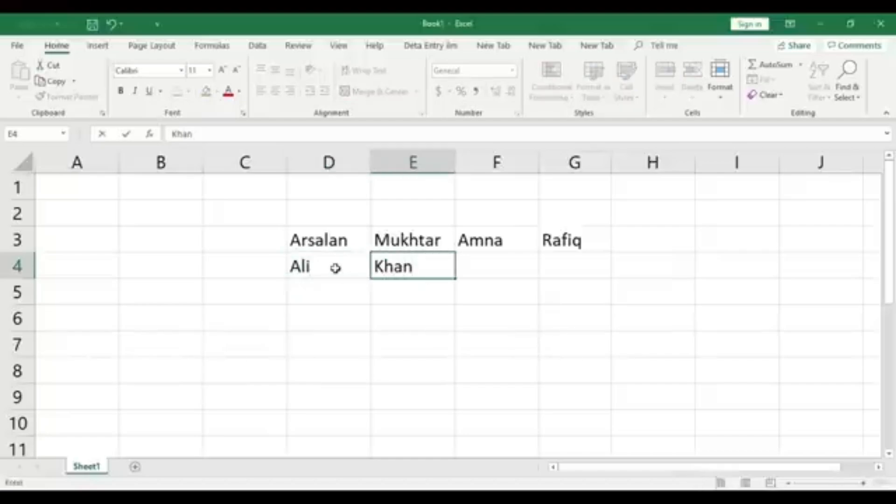
key(Tab)
text(Ahmed)
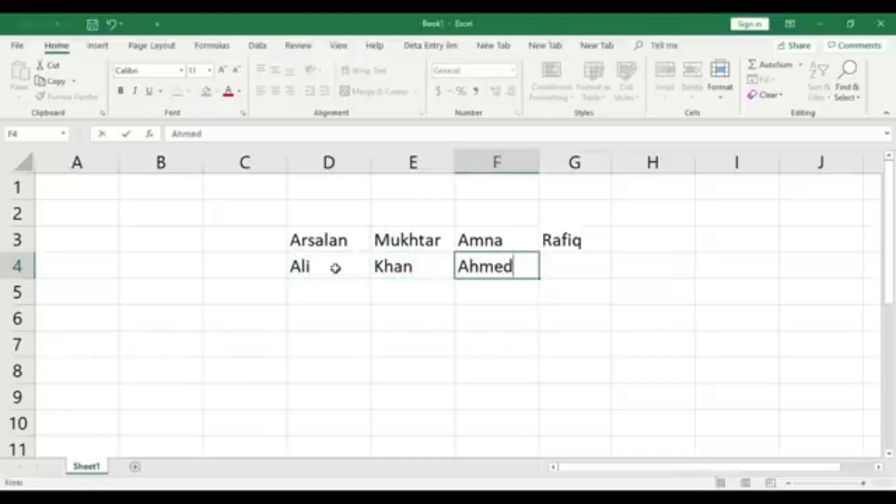
click(373, 326)
Delete the entire row 4 together with its three names
click(374, 269)
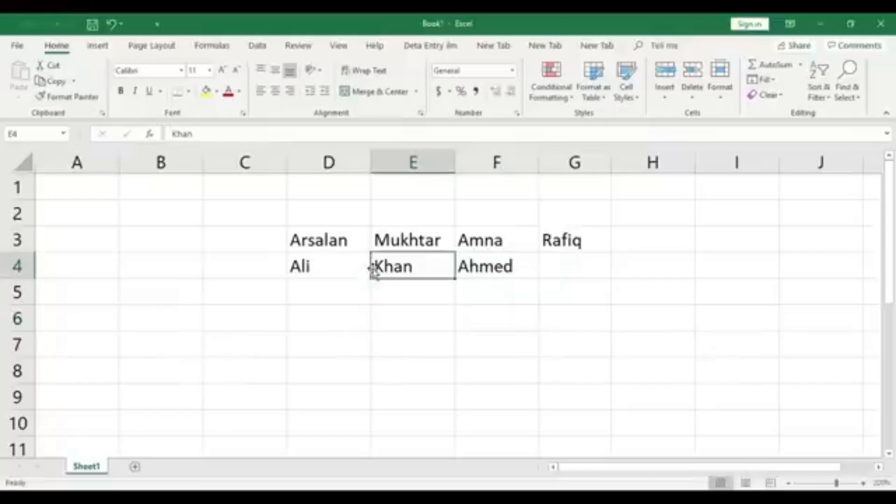
drag(178, 260, 653, 269)
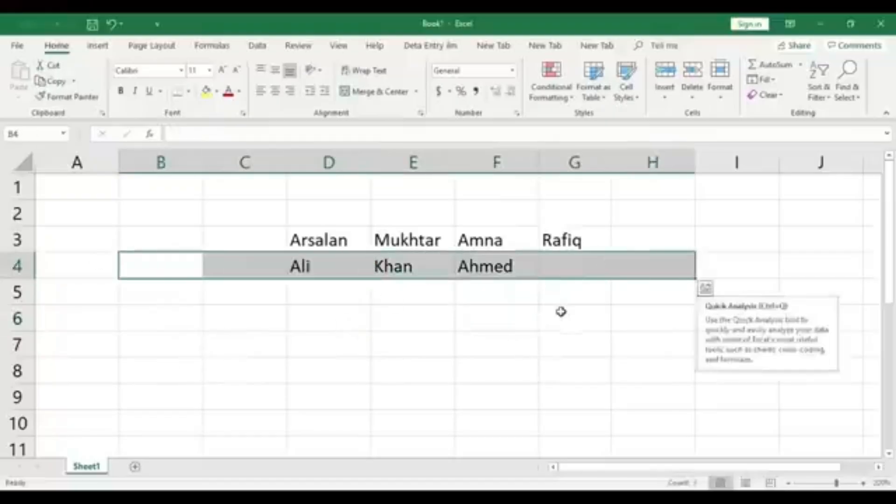
click(561, 311)
click(15, 264)
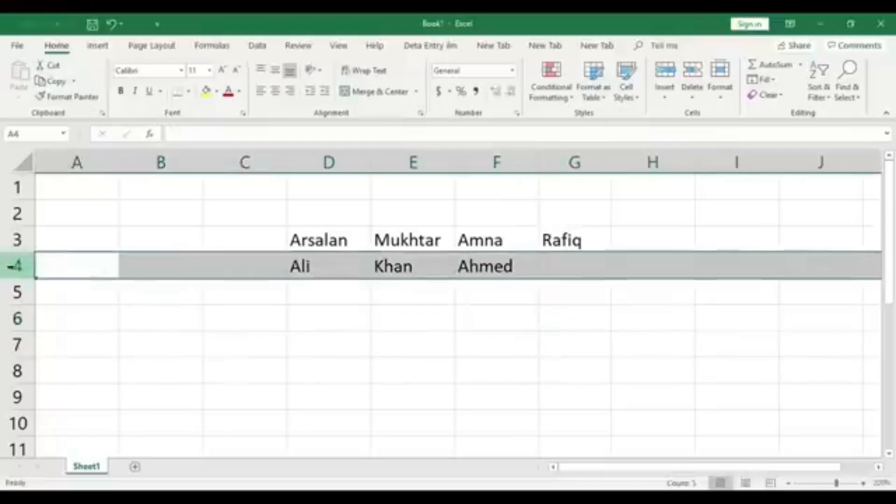
right_click(15, 265)
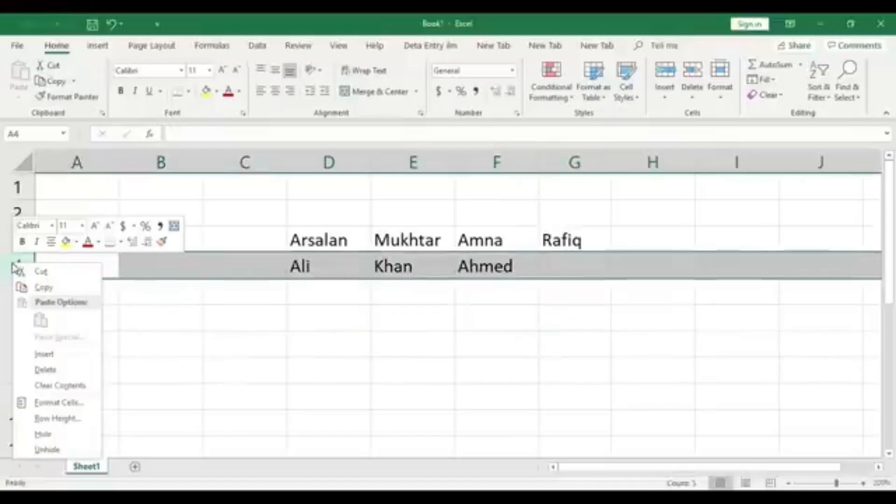
click(71, 362)
click(374, 344)
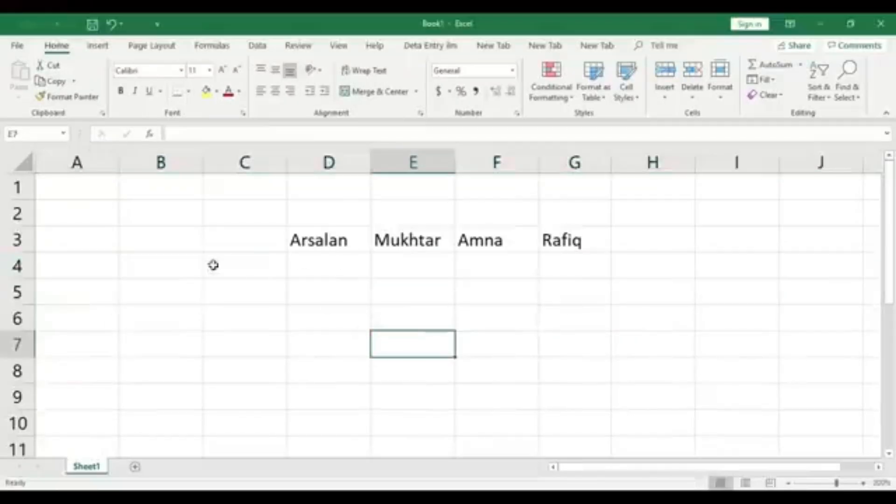
Select the entire row 4 and the entire column F, one after the other, and clear the selection
click(17, 265)
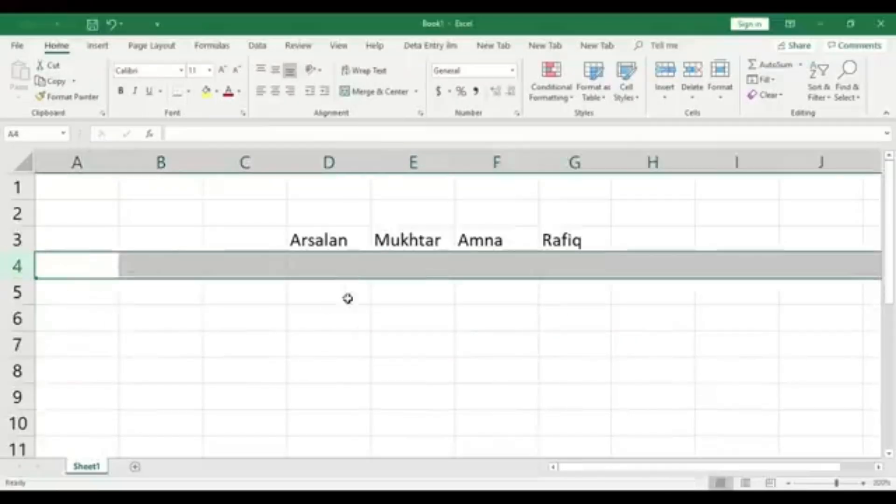
click(520, 154)
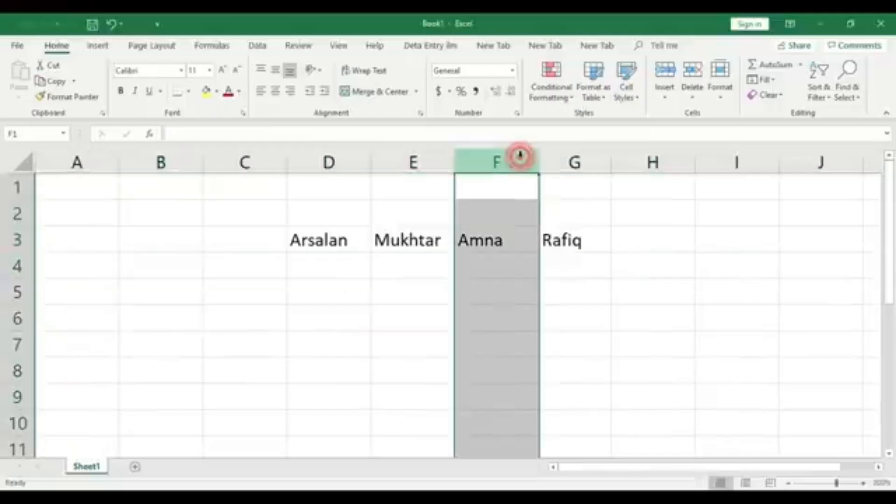
click(426, 360)
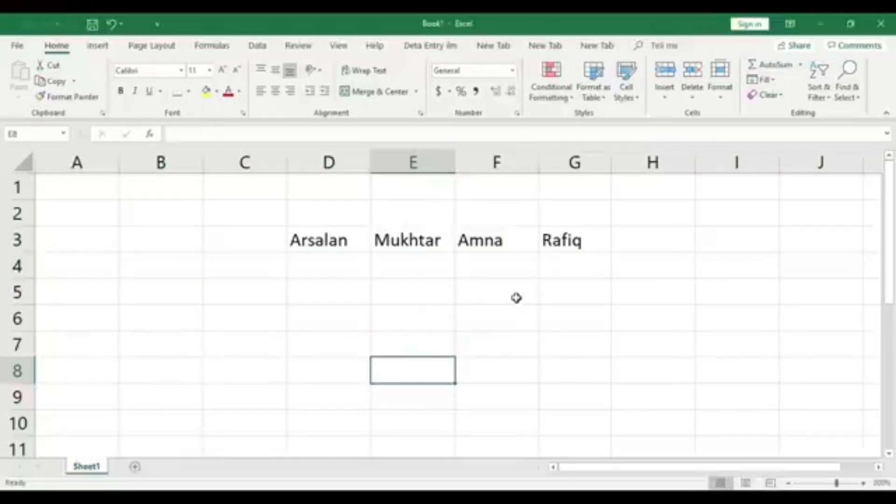
click(598, 322)
Delete the entire columns E through G together with the names they contain
click(578, 160)
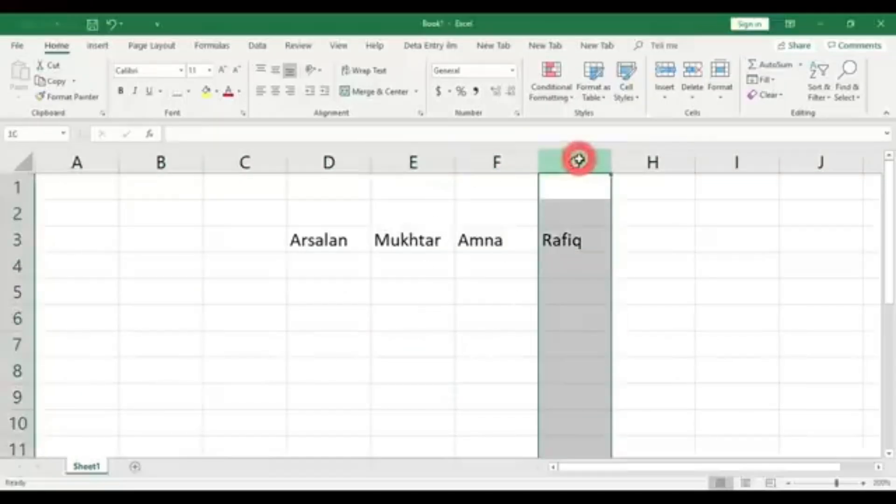
drag(578, 160, 421, 149)
right_click(421, 154)
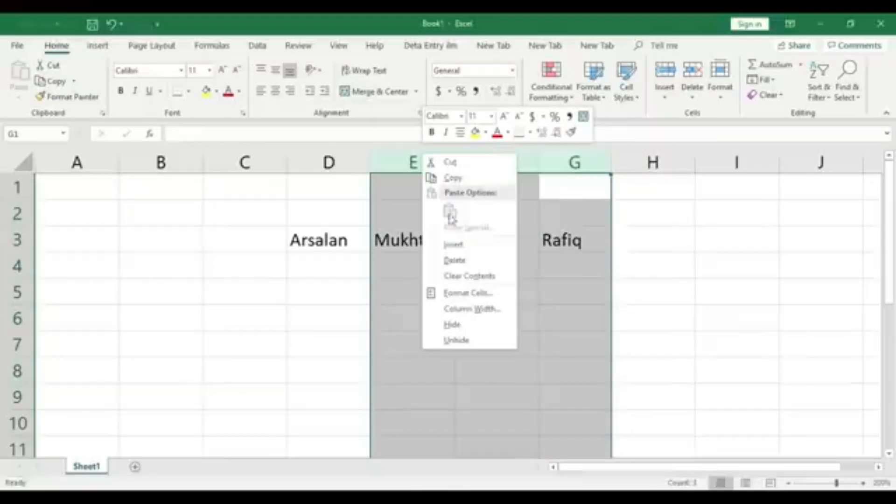
click(466, 261)
click(464, 260)
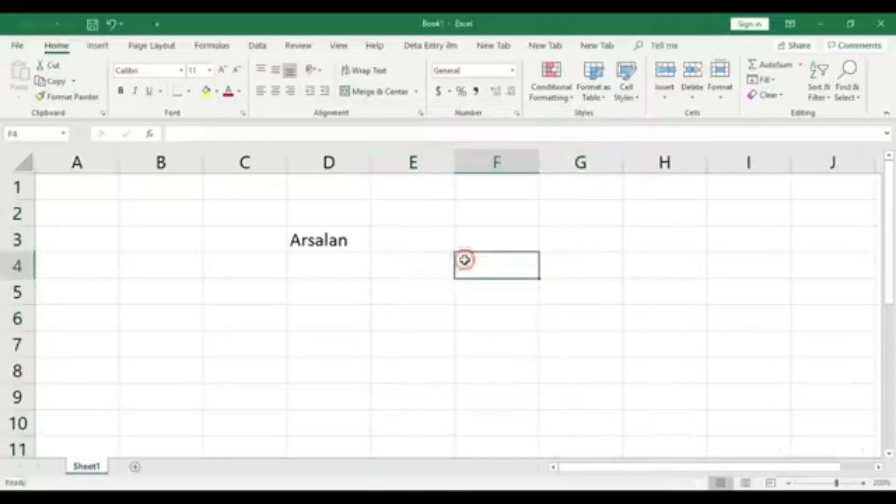
Merge and center cells D3:H5 around the remaining name and middle-align the text vertically
click(319, 247)
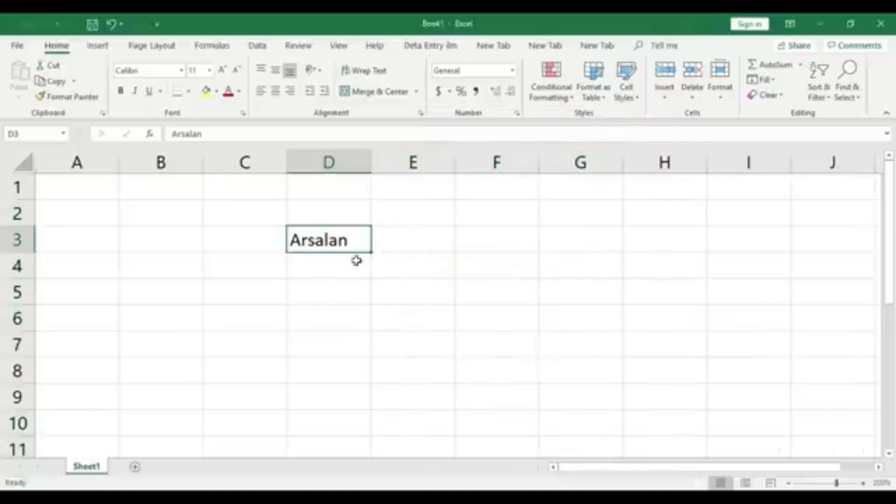
click(402, 303)
click(324, 240)
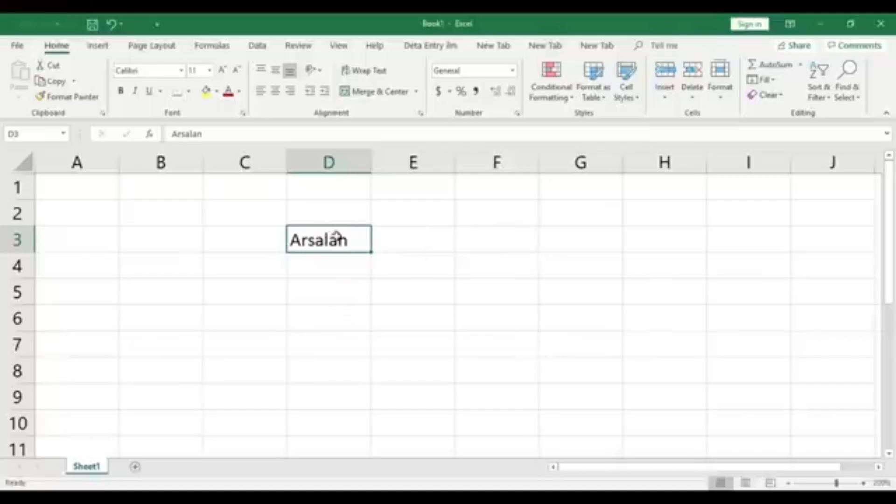
drag(336, 237, 674, 287)
click(648, 338)
drag(338, 245, 638, 286)
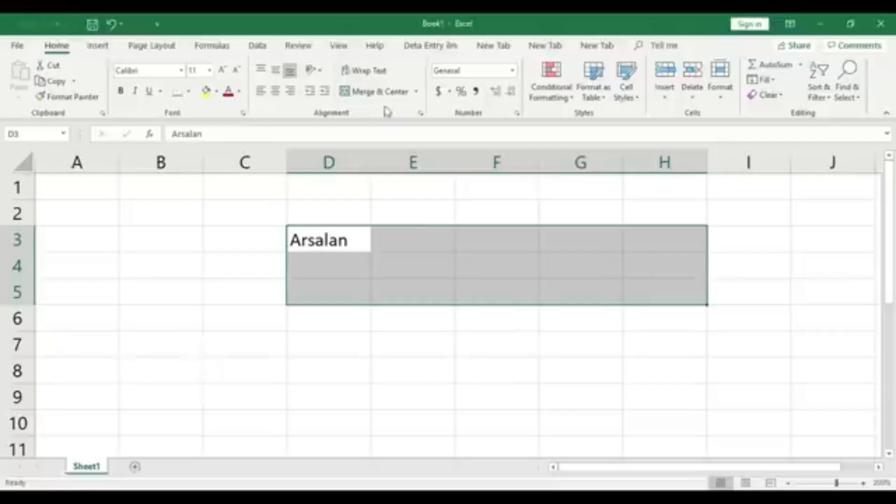
click(391, 93)
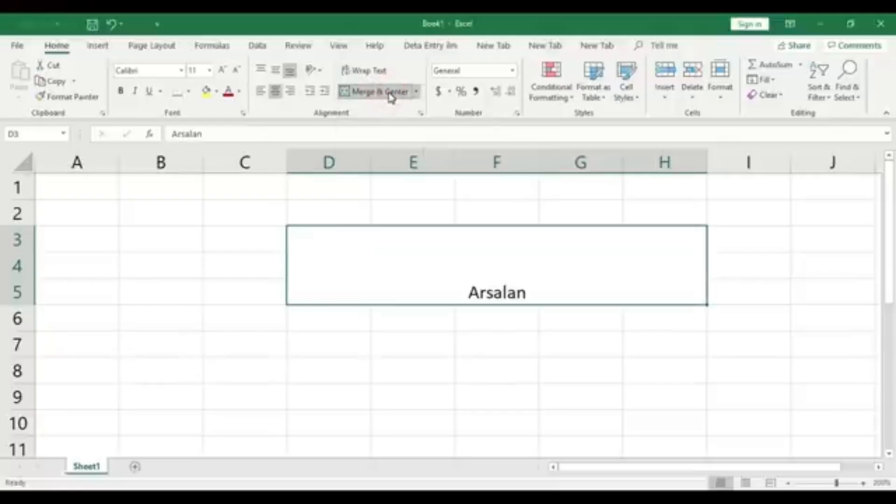
click(277, 73)
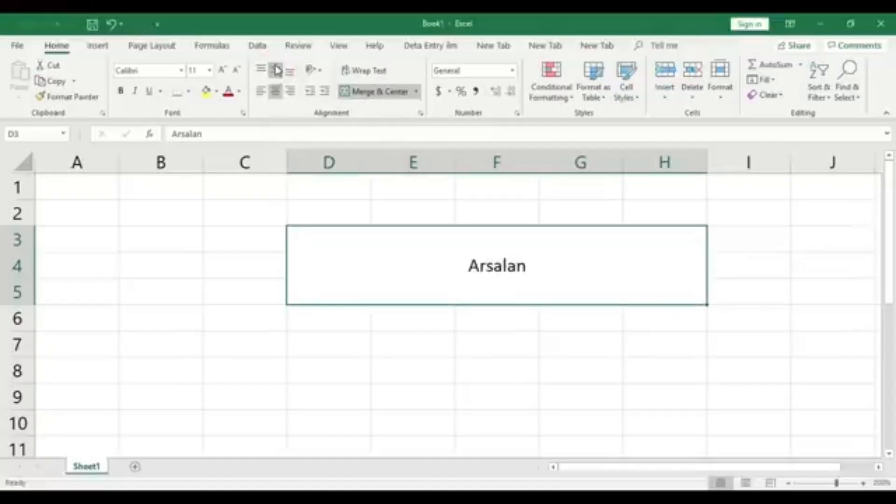
Increase the font size of the name in the merged cell to 36
click(223, 71)
click(223, 71)
click(223, 71)
click(223, 71)
click(223, 71)
click(223, 71)
click(223, 71)
click(223, 72)
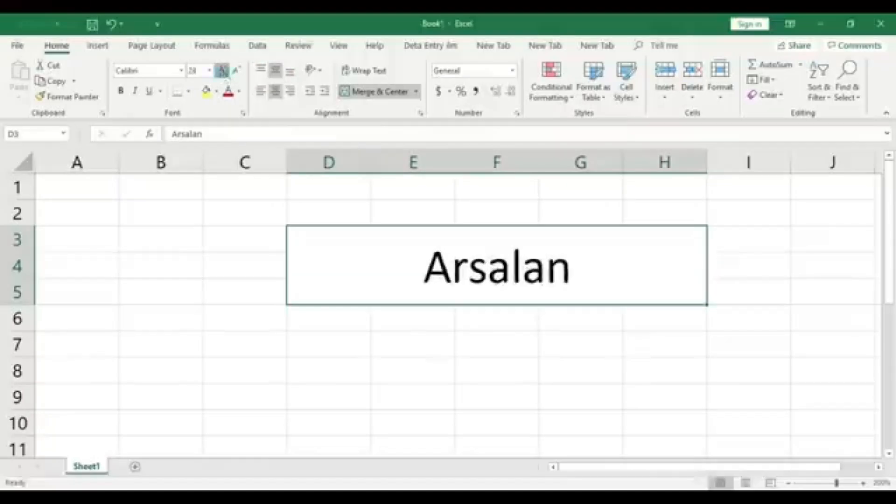
click(223, 72)
Fill the merged cell D3:H5 yellow, and apply a red font color to its text and undo that color
click(208, 91)
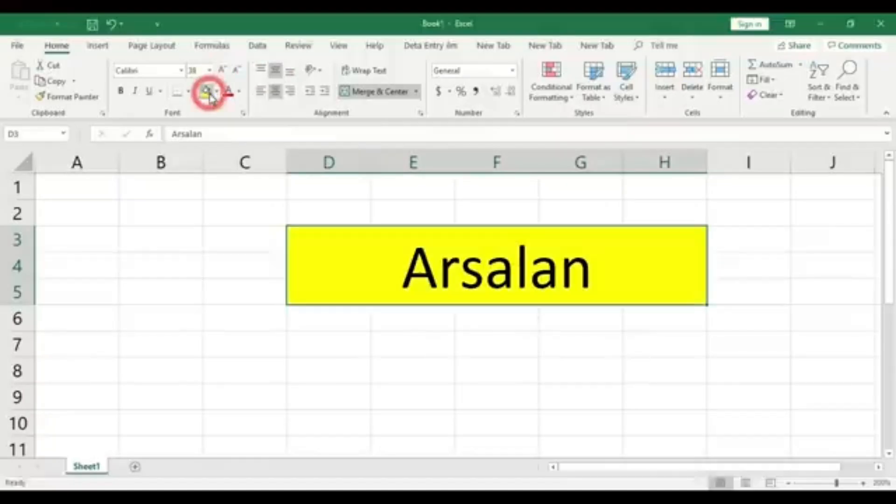
click(228, 93)
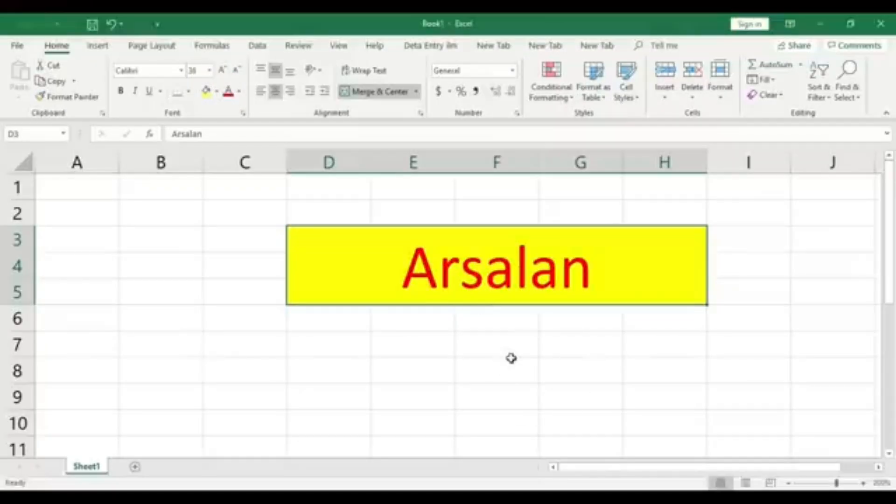
click(525, 351)
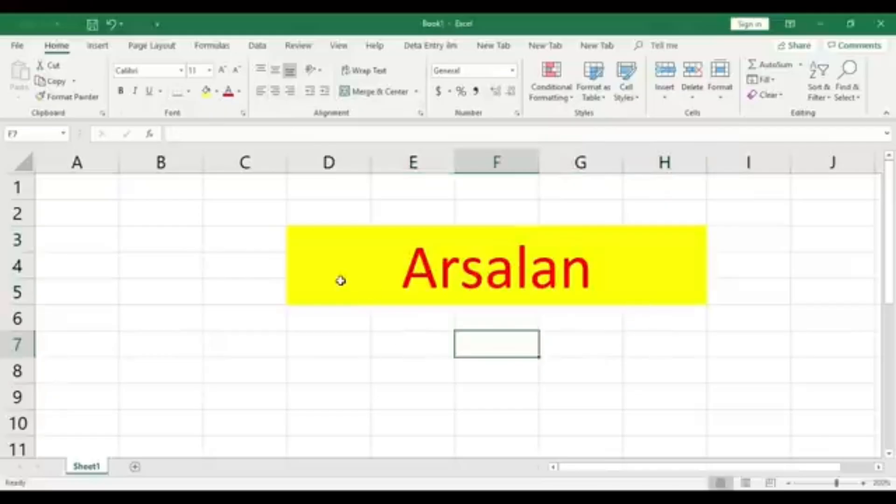
click(320, 271)
click(418, 352)
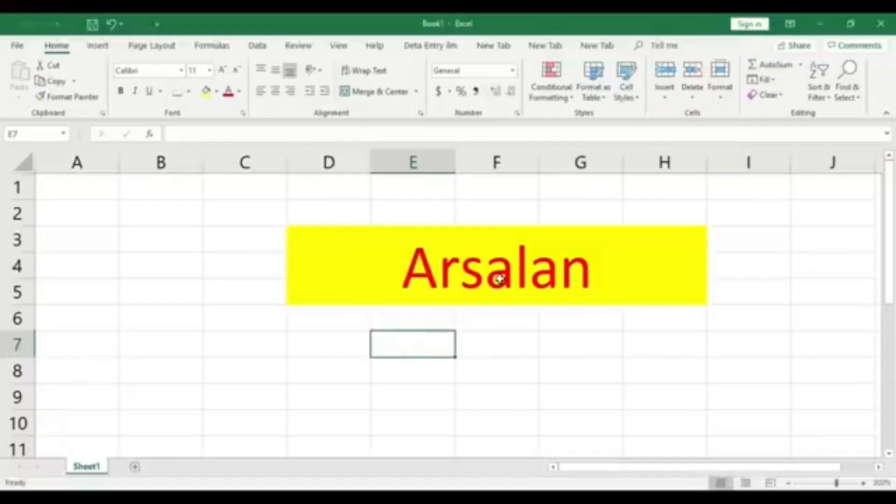
click(569, 254)
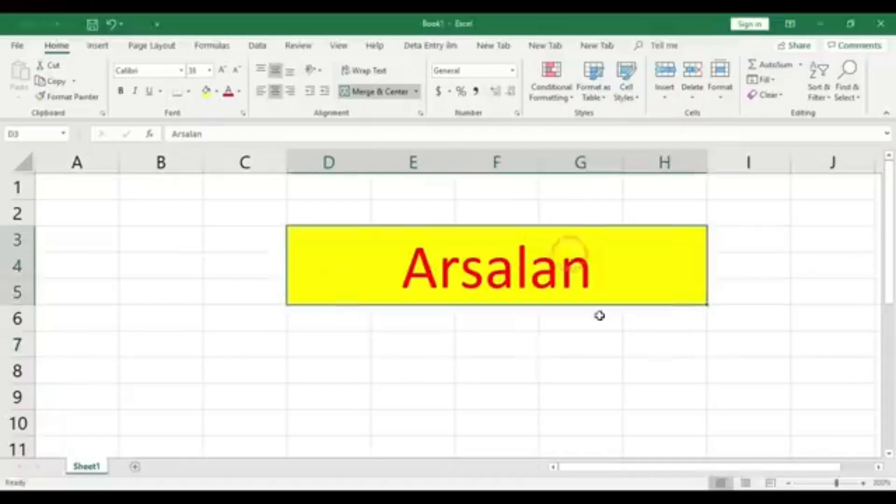
key(ctrl+z)
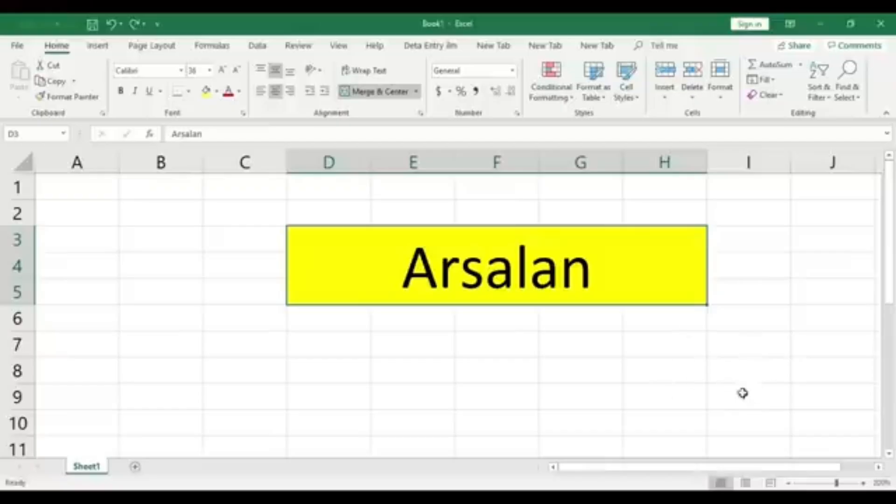
Delete the entire columns D through H containing the yellow merged cell
click(788, 483)
click(788, 483)
click(788, 483)
click(788, 483)
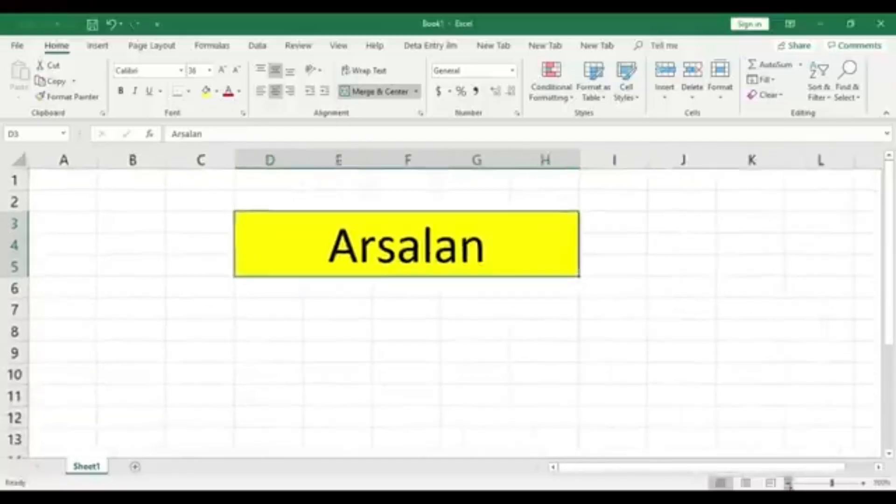
click(788, 484)
click(788, 483)
click(788, 483)
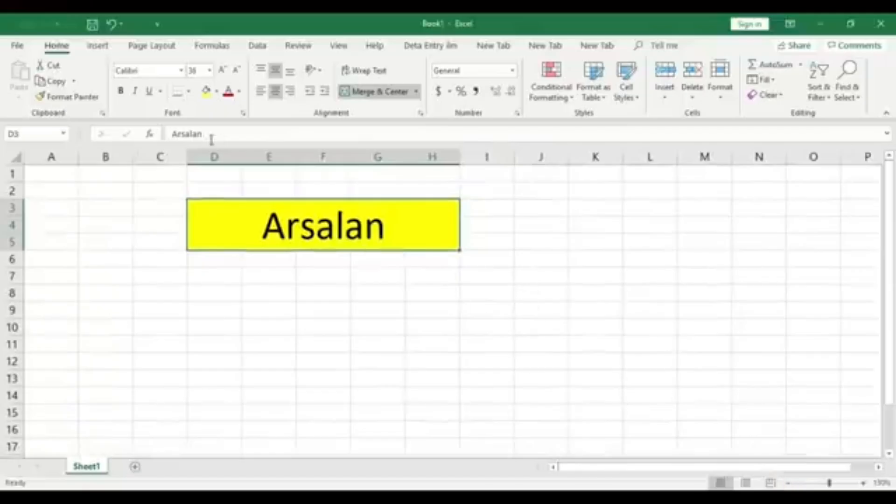
drag(215, 156, 438, 160)
right_click(447, 156)
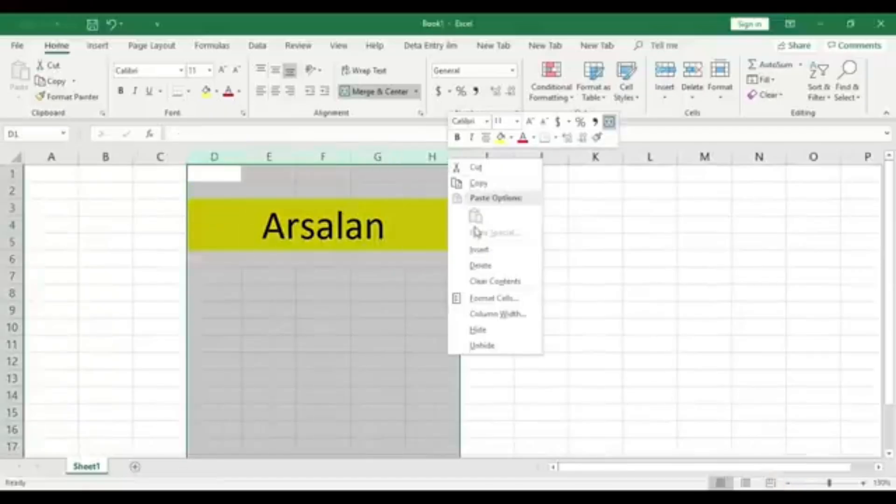
click(480, 263)
click(503, 279)
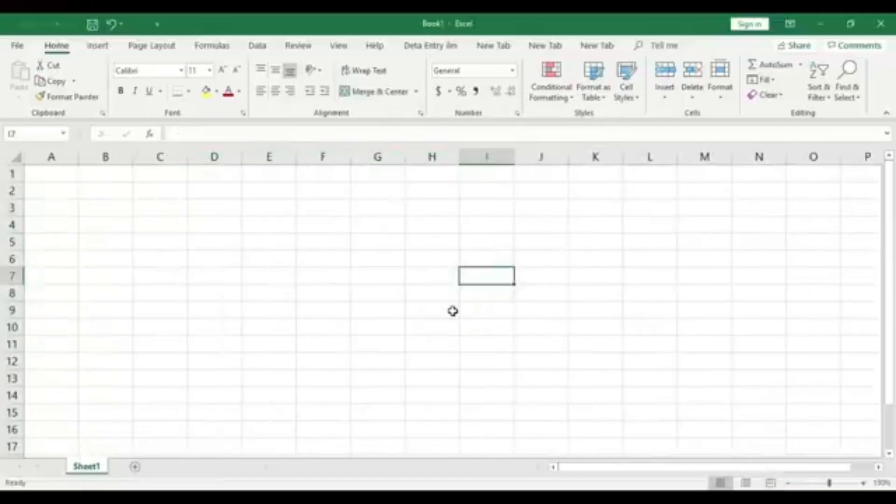
Outline possible table areas on the empty sheet by selecting ranges such as A1:I15, clearing the selection each time
click(788, 483)
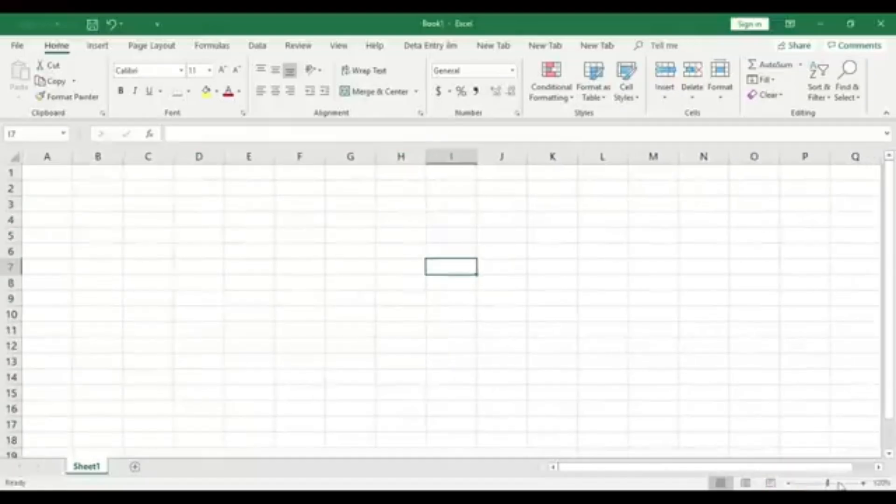
click(862, 483)
click(486, 309)
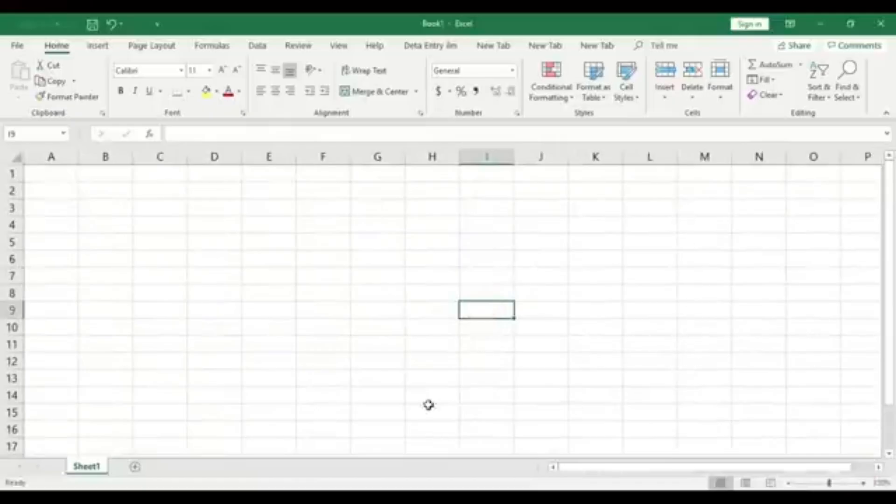
drag(70, 193, 718, 410)
click(798, 379)
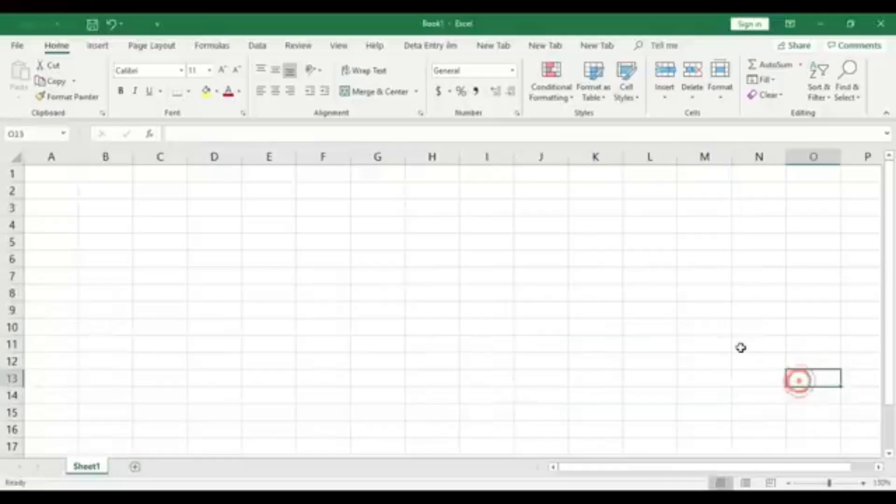
drag(59, 173, 869, 426)
drag(369, 276, 688, 385)
click(688, 383)
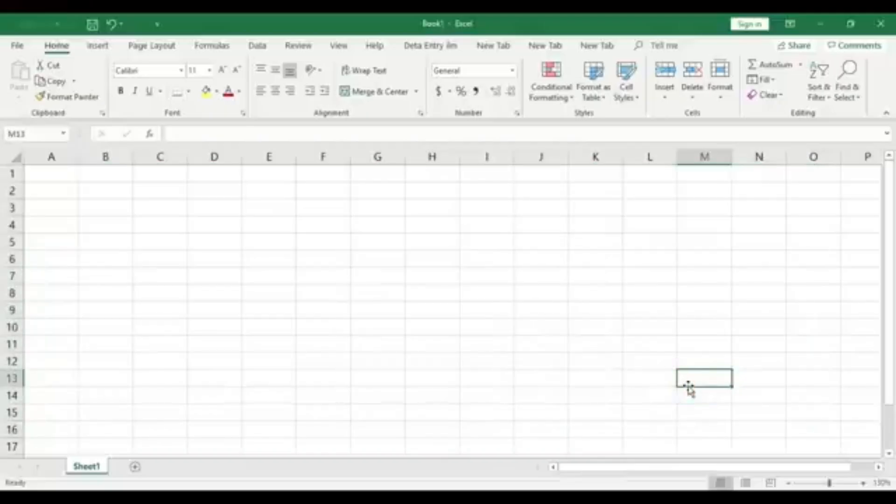
drag(53, 170, 744, 412)
click(688, 385)
drag(50, 174, 519, 398)
click(424, 326)
drag(36, 174, 614, 414)
click(555, 340)
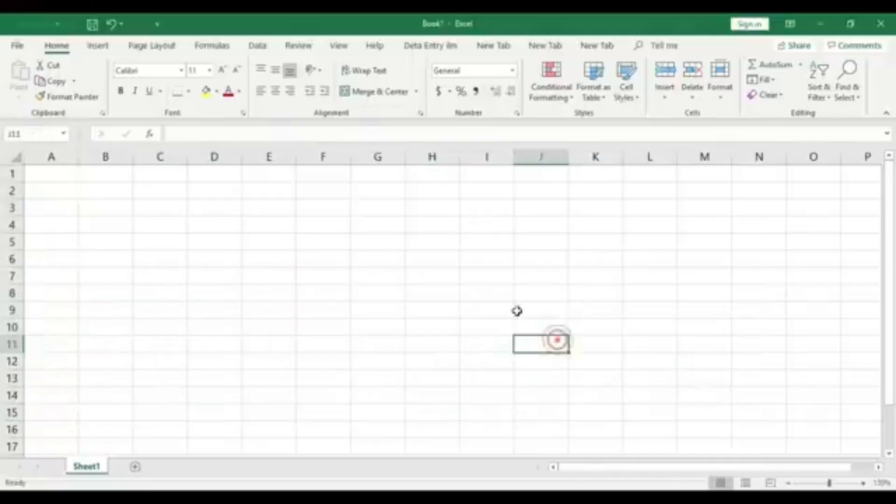
drag(37, 172, 290, 330)
click(475, 348)
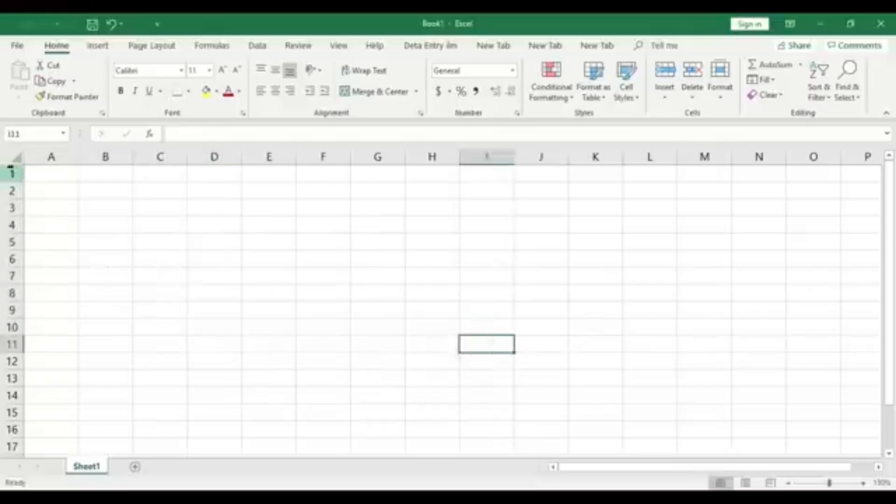
drag(61, 175, 508, 412)
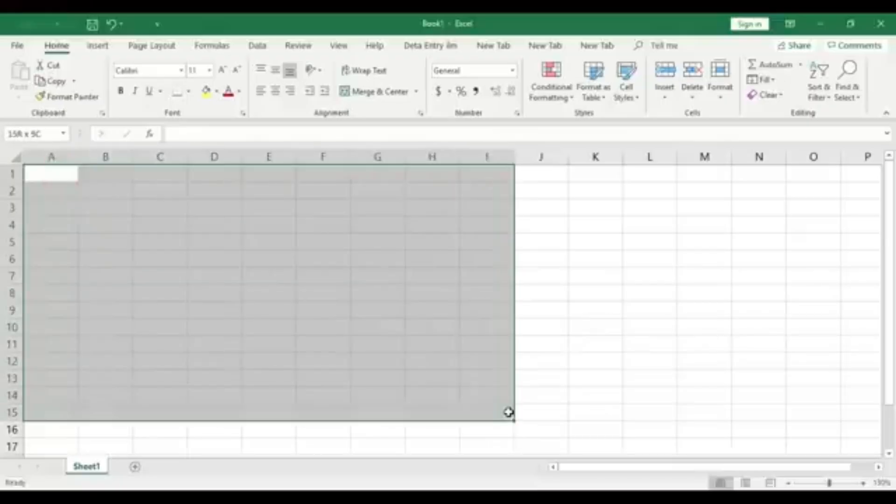
click(608, 370)
click(55, 179)
drag(55, 183, 508, 411)
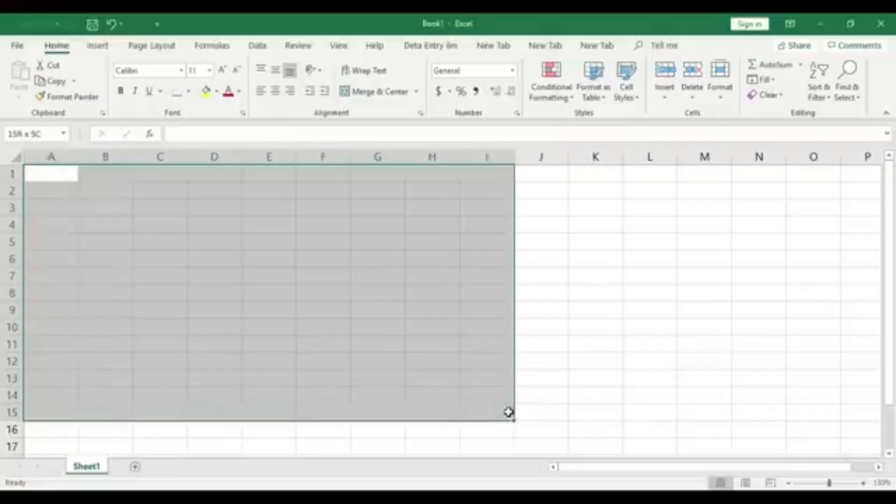
click(346, 309)
drag(52, 174, 506, 410)
click(271, 278)
Enter the table headers S.no, Name, Father Name, Class and Year in cells A1 to E1
click(52, 174)
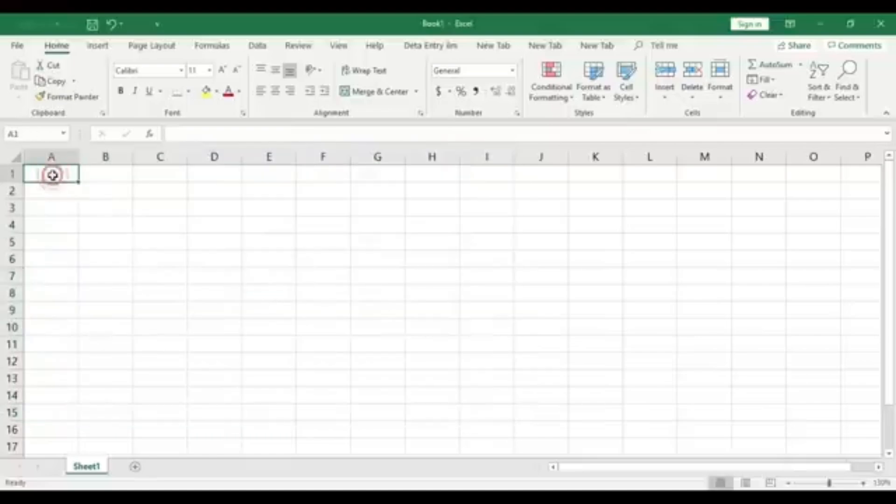
text(S.n)
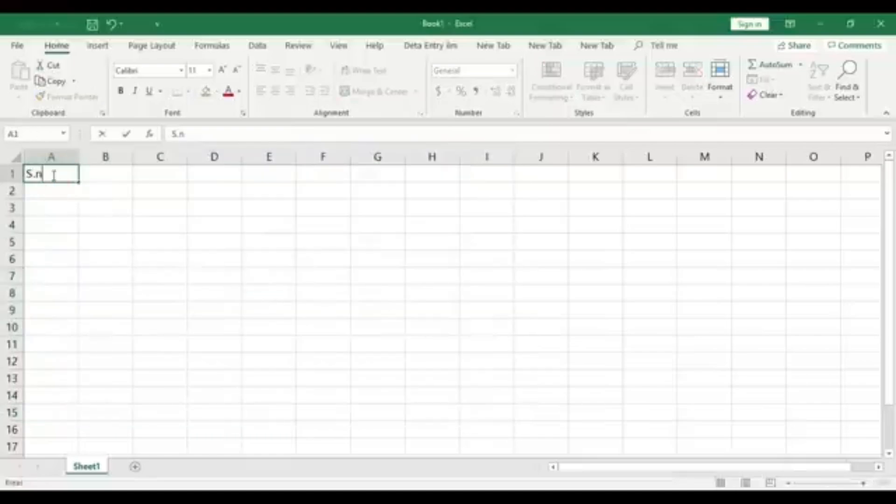
text(o)
key(Tab)
text(Na)
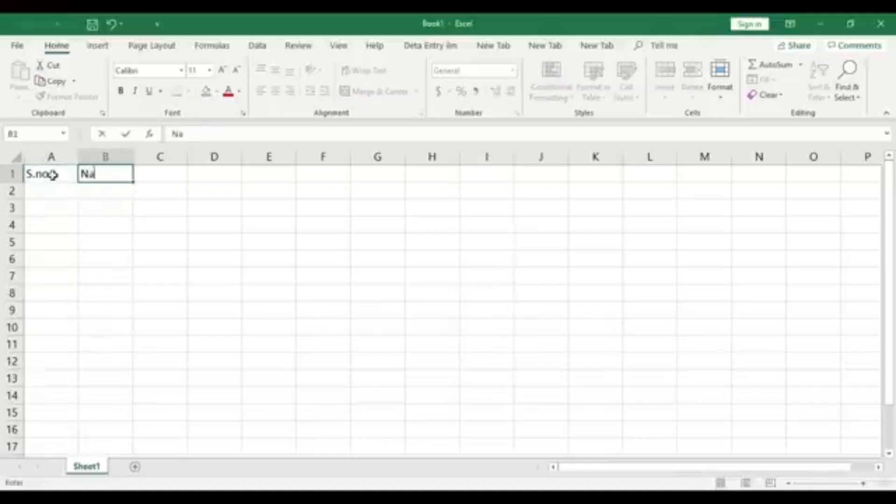
key(Tab)
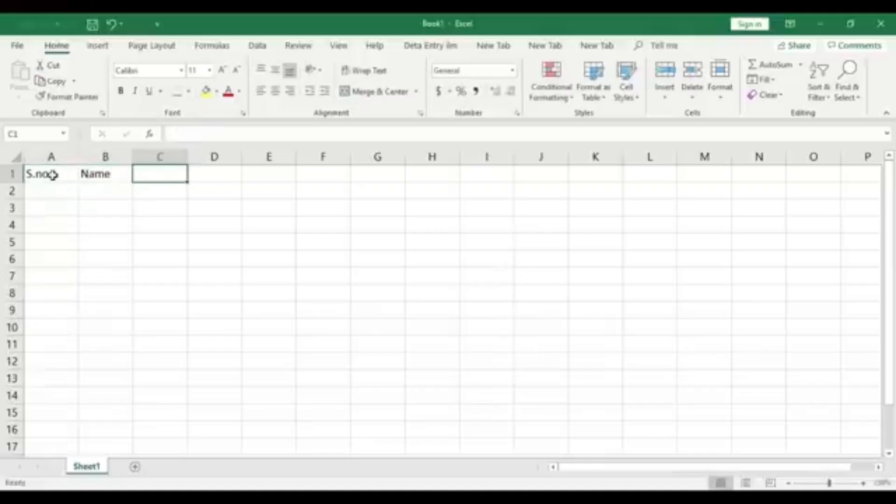
text(Father Name)
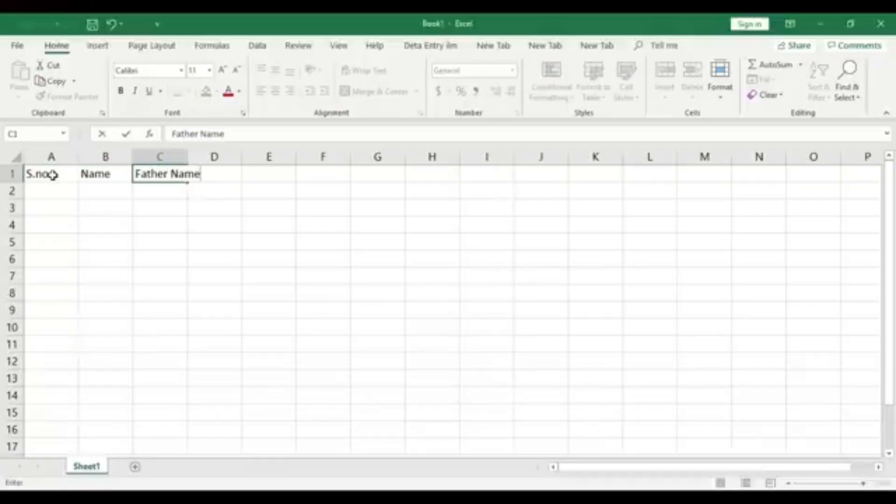
key(Tab)
text(Cla)
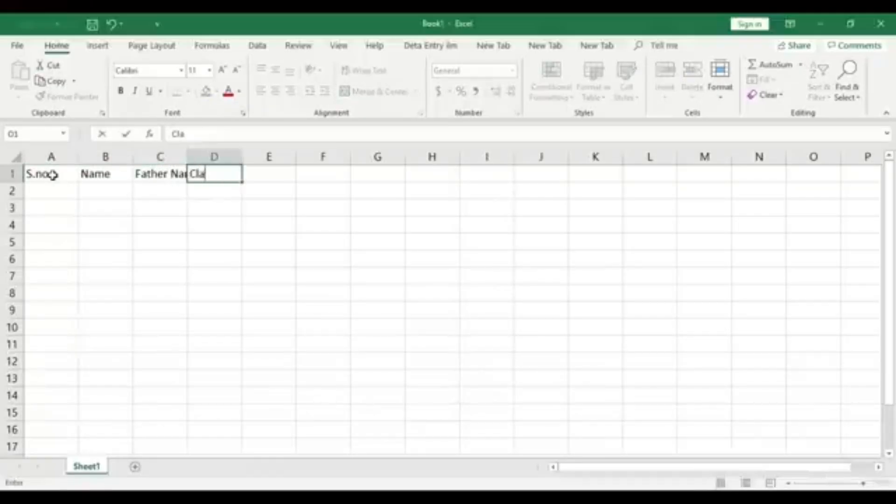
key(Tab)
text(Y)
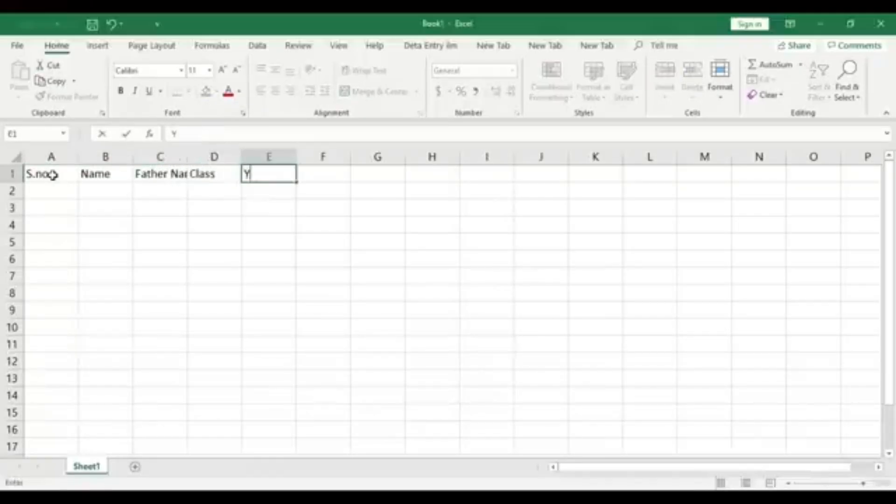
click(157, 232)
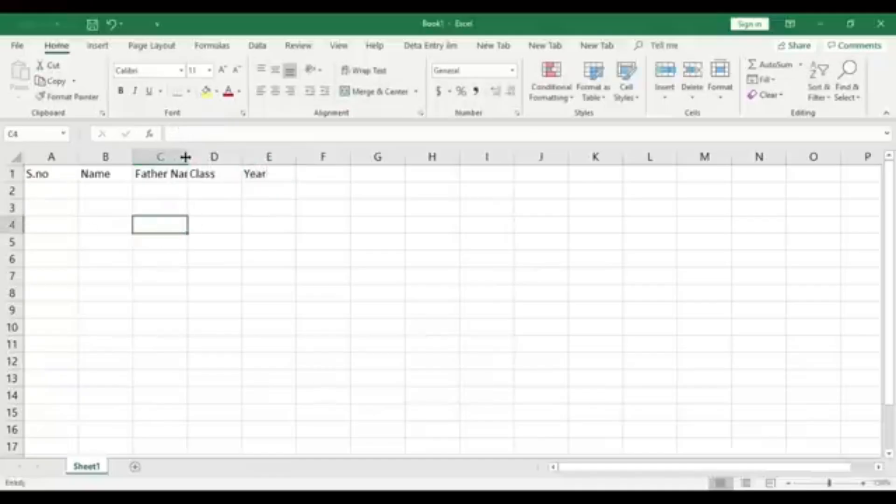
Autofit the widths of columns C and A to their Father Name and S.no headers
double_click(186, 157)
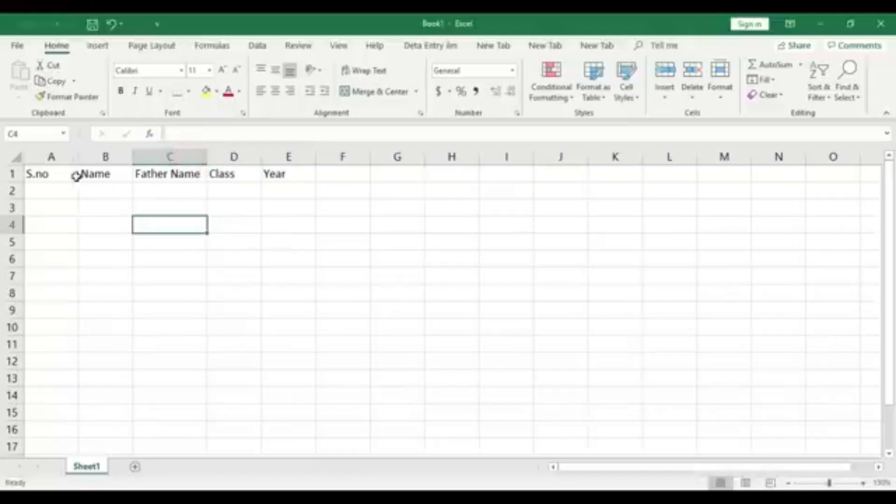
double_click(74, 158)
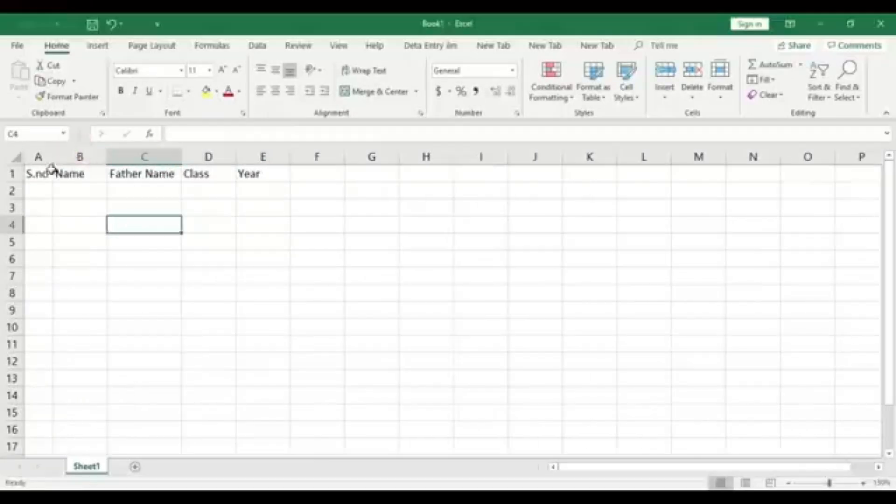
click(36, 170)
click(108, 270)
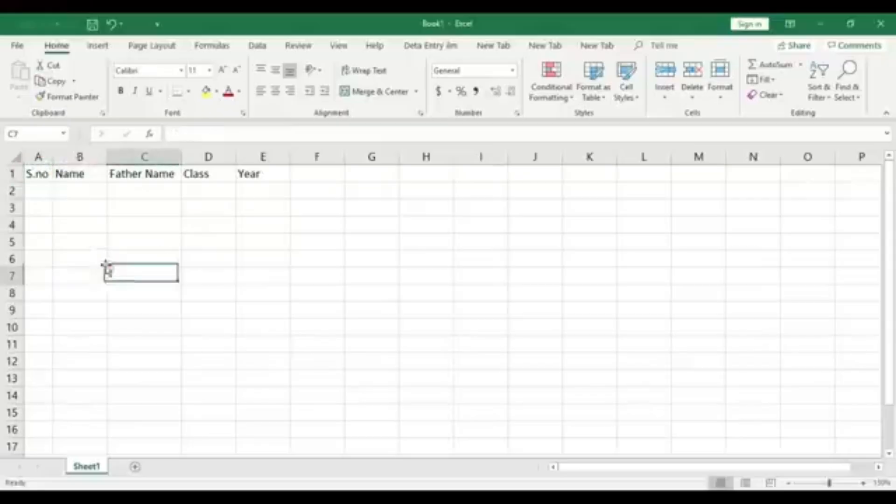
Outline the possible table area A1:E14 under the headers, set the sheet zoom to 150%, and clear the selection
click(35, 171)
drag(36, 171, 261, 174)
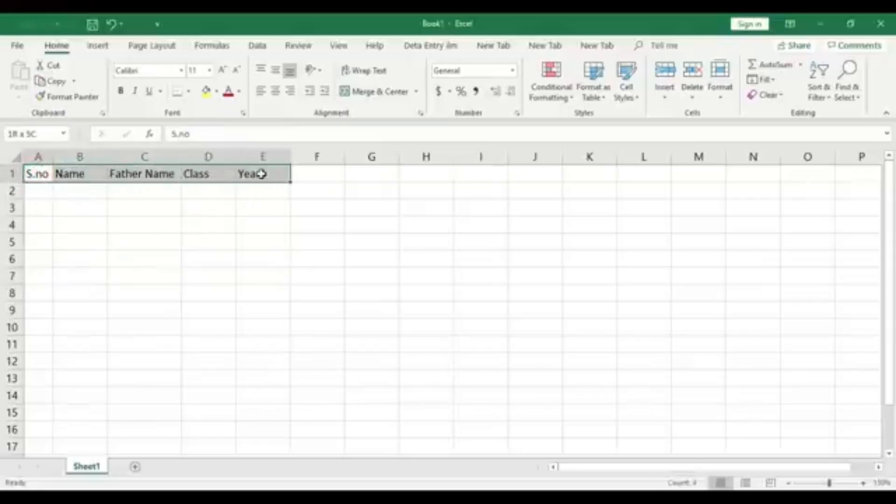
drag(261, 174, 283, 393)
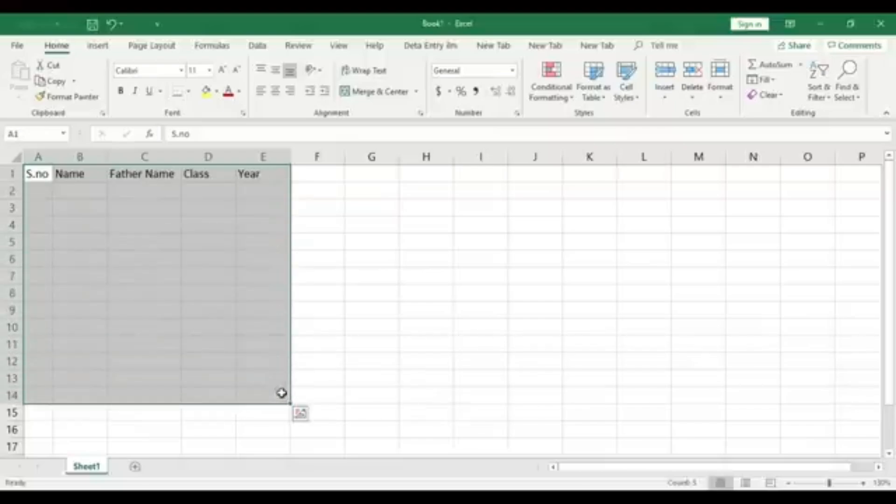
click(863, 483)
click(863, 483)
click(546, 333)
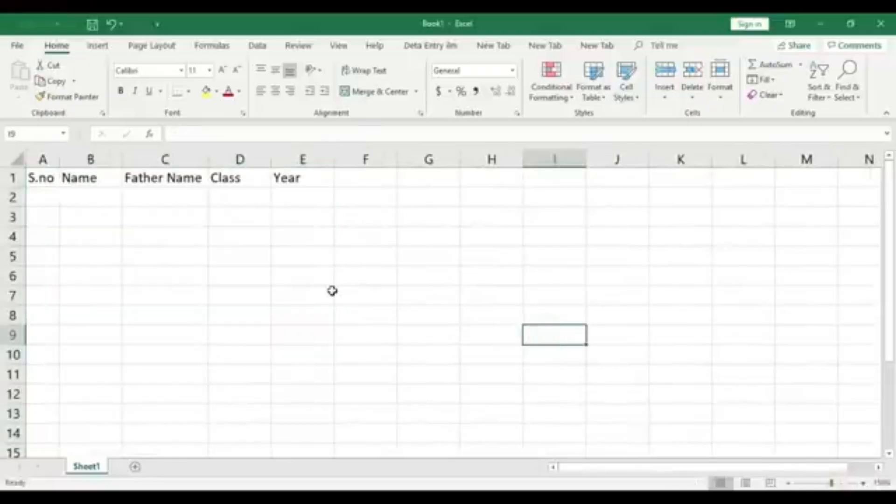
Insert four empty columns before the S.no column so that the headers start in column E
click(42, 159)
right_click(44, 158)
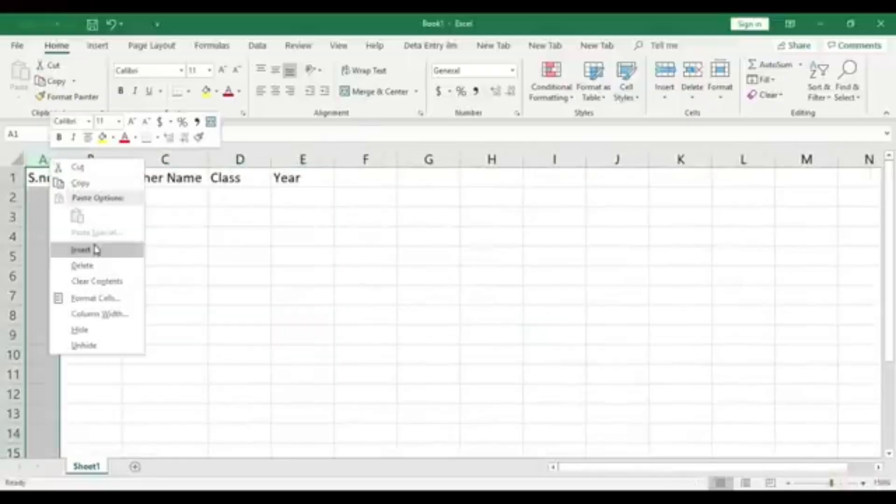
click(70, 248)
click(129, 255)
right_click(70, 156)
click(112, 248)
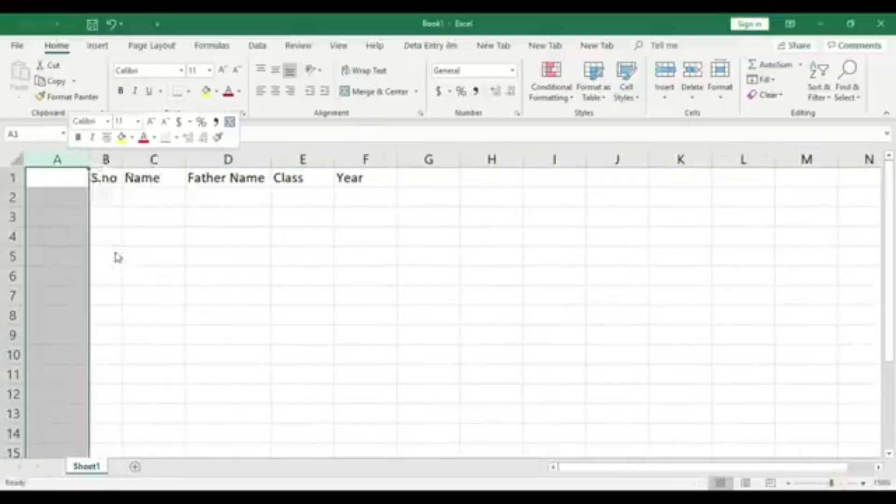
right_click(74, 151)
click(119, 245)
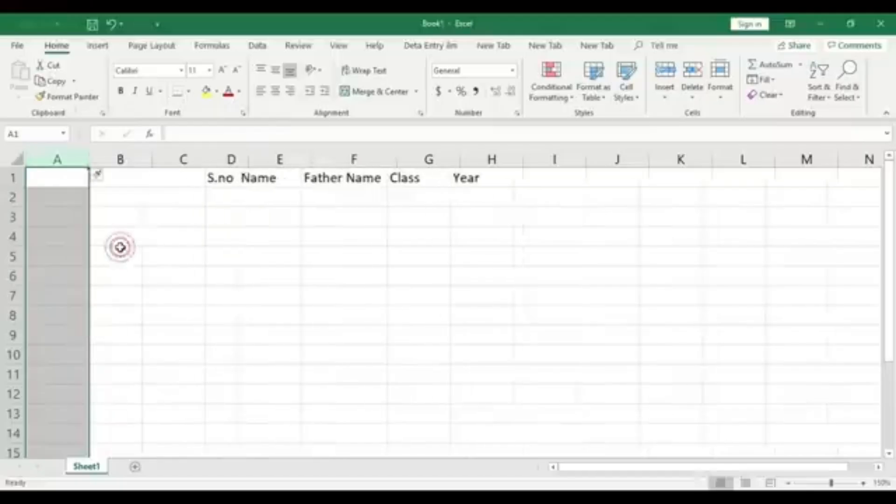
right_click(65, 154)
click(101, 245)
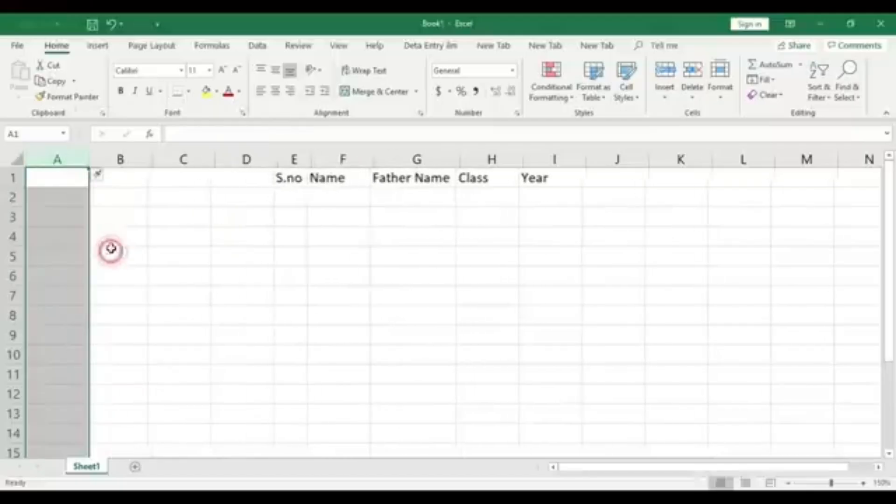
Go through the header cells S.no, Name, Father Name, Class and Year in E1:I1 one by one
click(370, 300)
drag(295, 178, 477, 182)
click(468, 233)
click(299, 177)
click(347, 177)
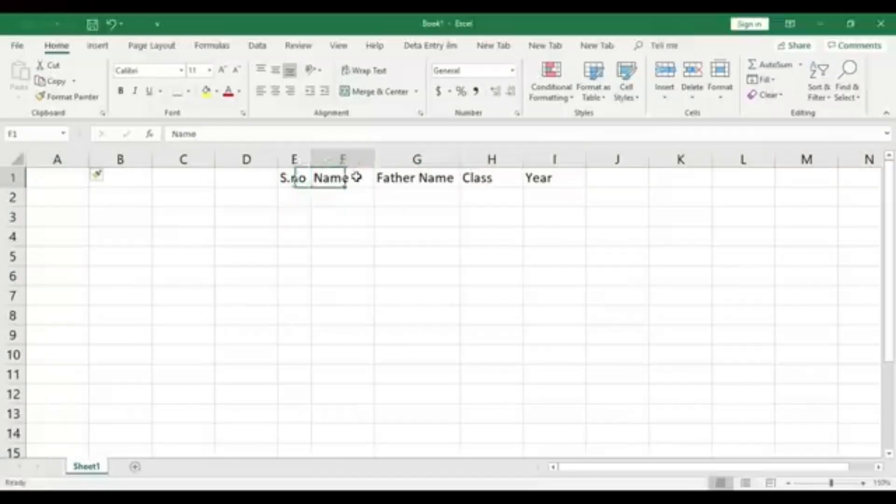
click(439, 179)
click(490, 180)
click(551, 180)
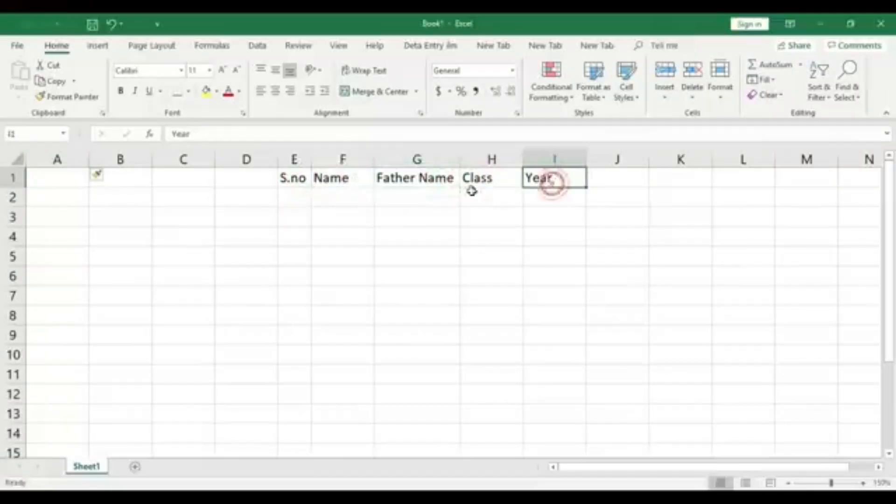
click(384, 214)
Format the range E1:I14 as a table in the light style with a black header row, leaving the has-headers option off
drag(289, 177, 471, 337)
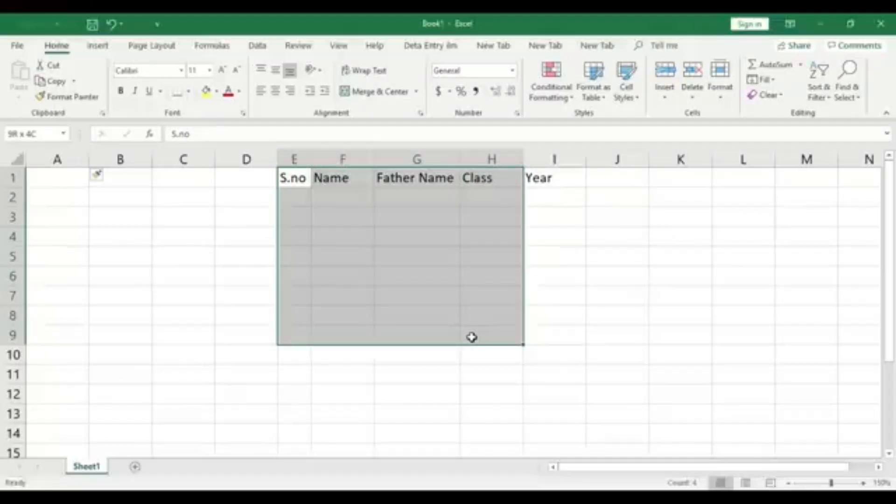
click(474, 384)
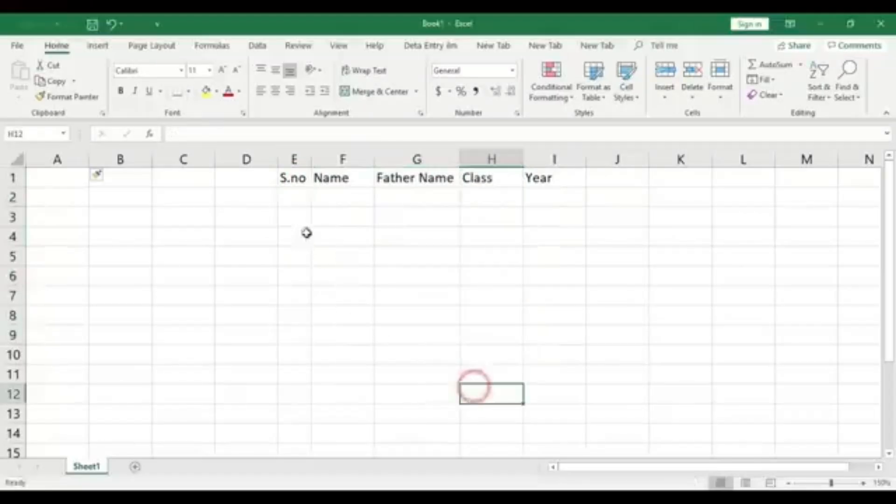
click(303, 181)
drag(302, 180, 563, 431)
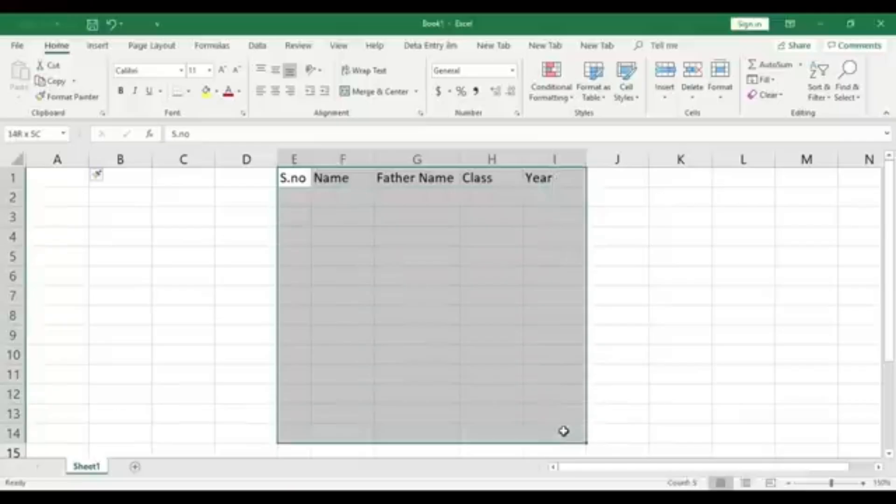
drag(563, 431, 563, 431)
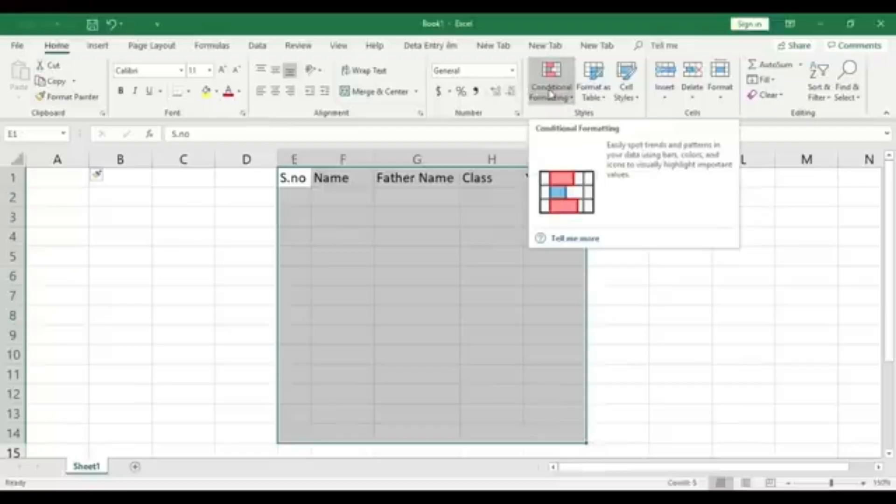
click(605, 91)
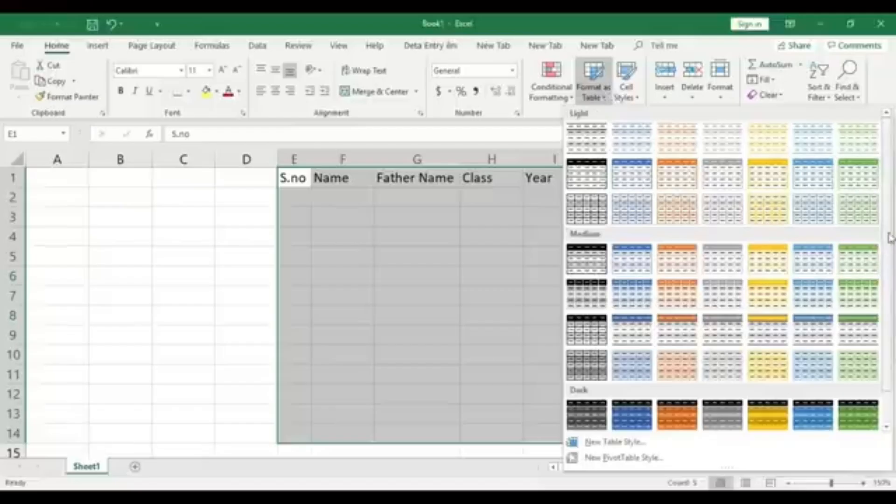
scroll(888, 248, down, 2)
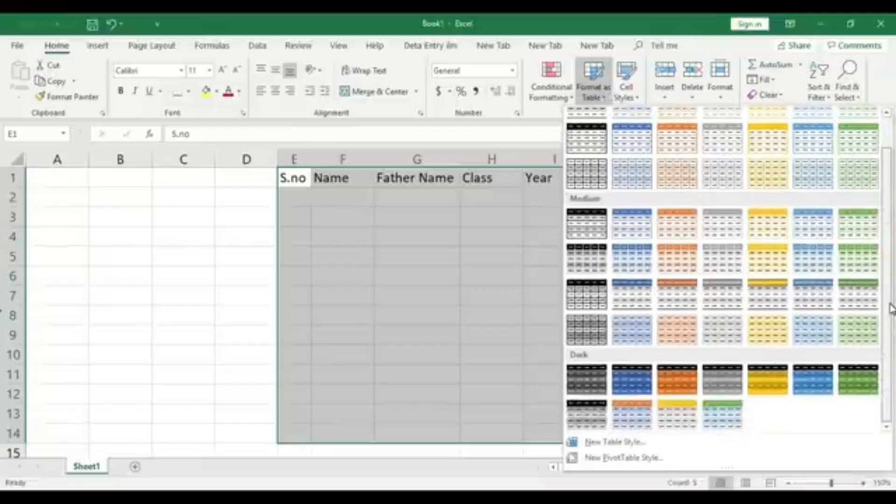
scroll(890, 271, up, 2)
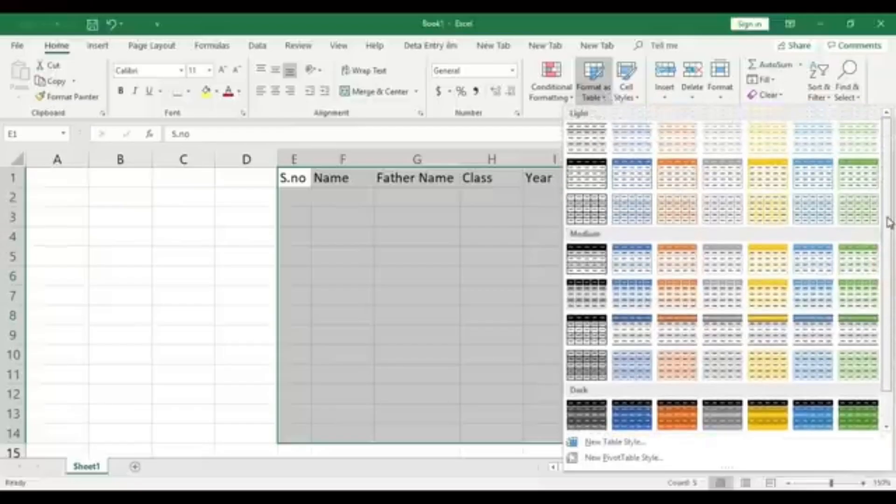
scroll(886, 300, down, 2)
scroll(888, 292, up, 2)
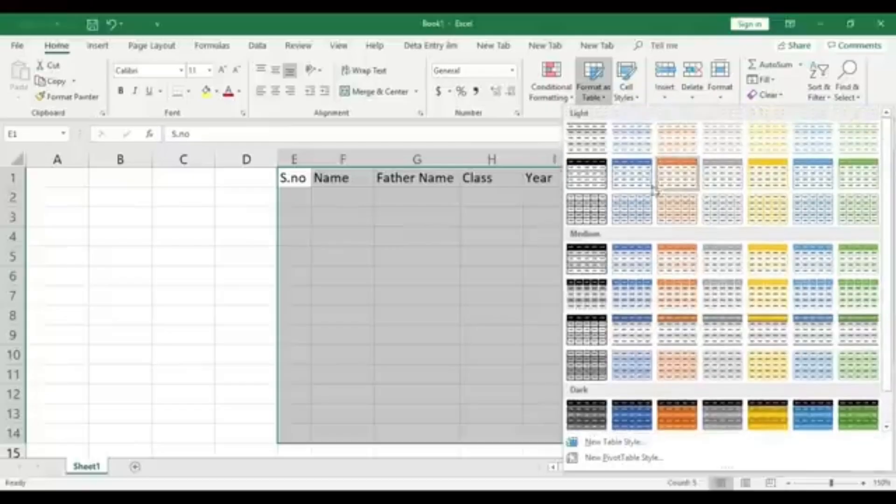
click(594, 179)
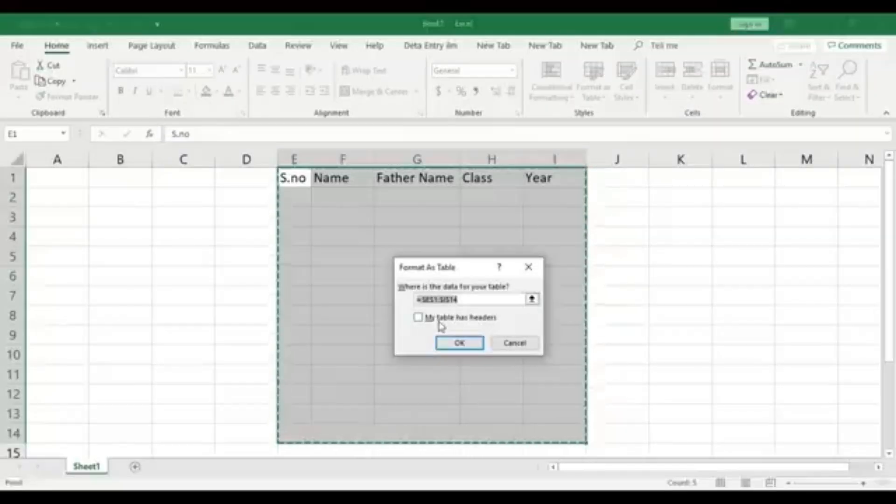
click(468, 345)
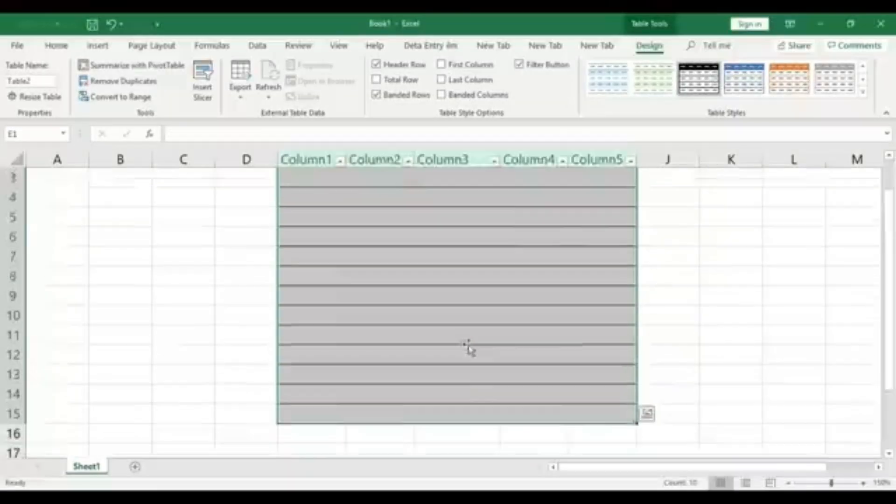
Look over the new table from its header row to its last row and set the sheet zoom to 140%
click(329, 206)
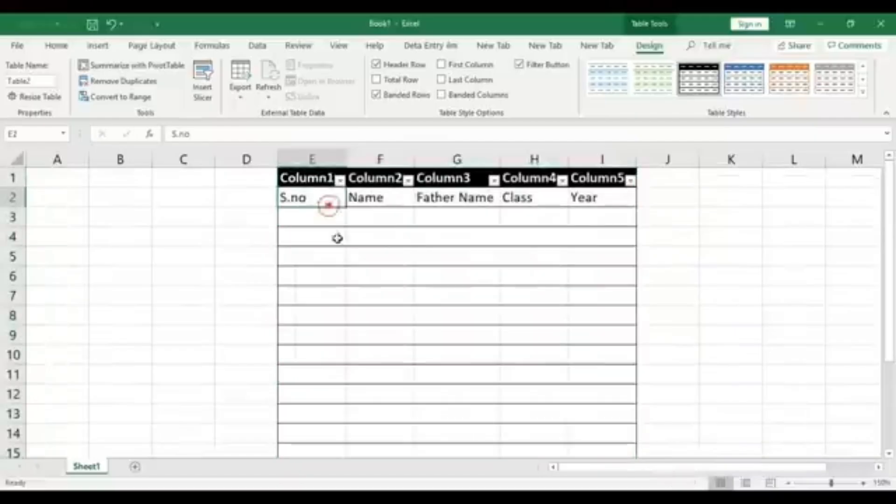
click(342, 256)
scroll(604, 294, down, 3)
scroll(605, 294, up, 3)
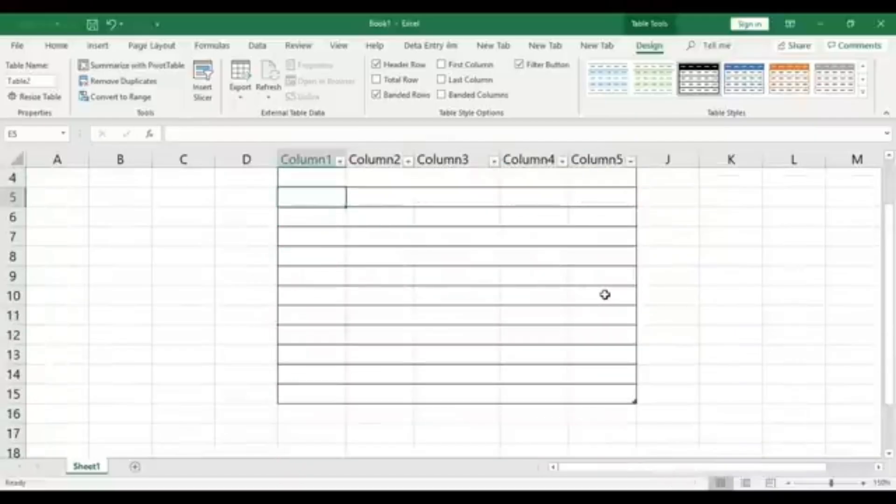
scroll(605, 295, down, 1)
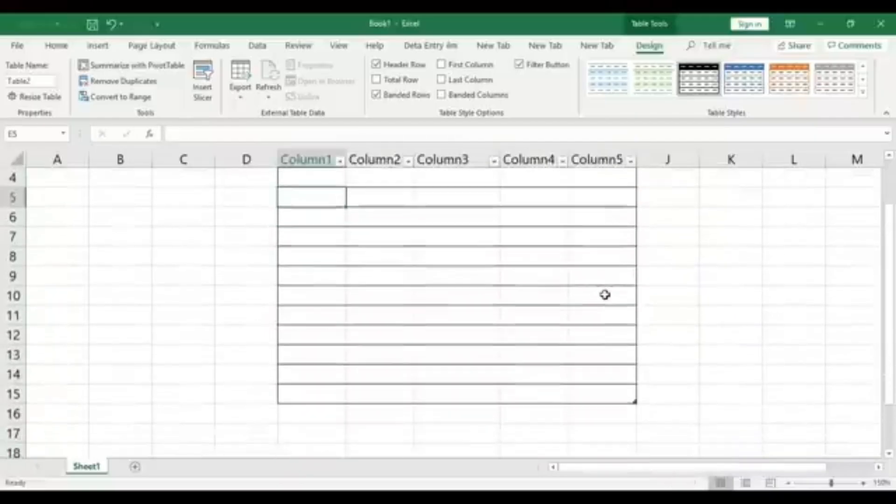
click(787, 483)
scroll(647, 373, up, 1)
Enter serial number 1 in E3 and the student's first name in F3
click(286, 210)
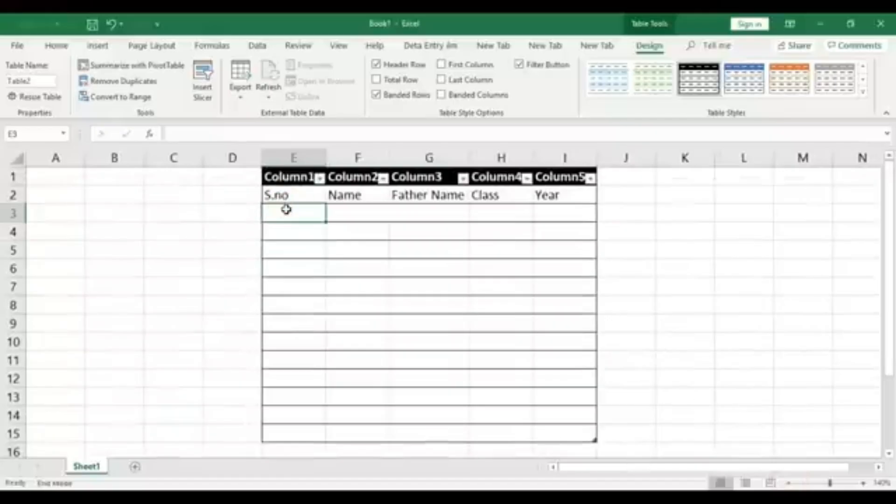
click(284, 213)
text(1)
click(284, 229)
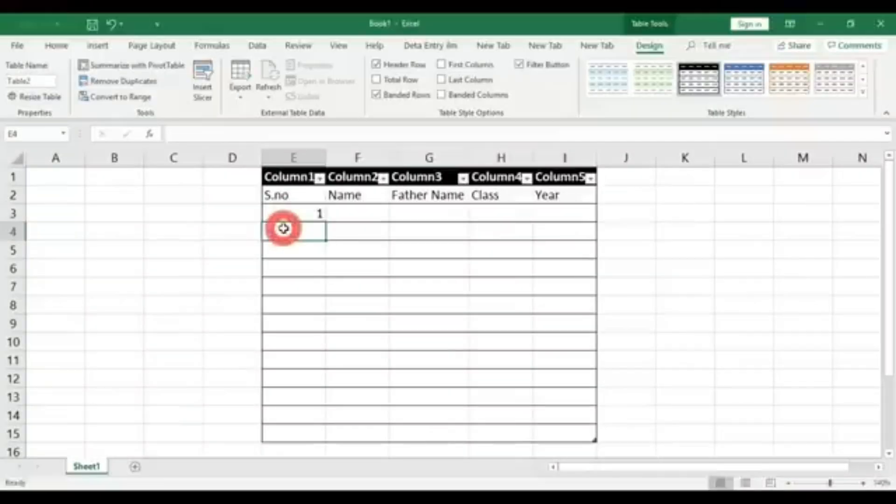
click(363, 216)
text(Arsalan)
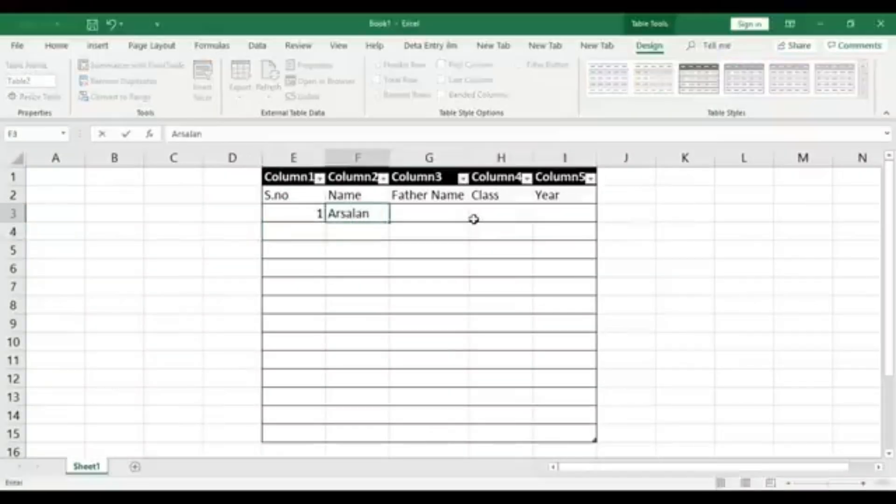
Complete the first student record with the father's name in G3, class ICS in H3 and year 2019 in I3
click(434, 214)
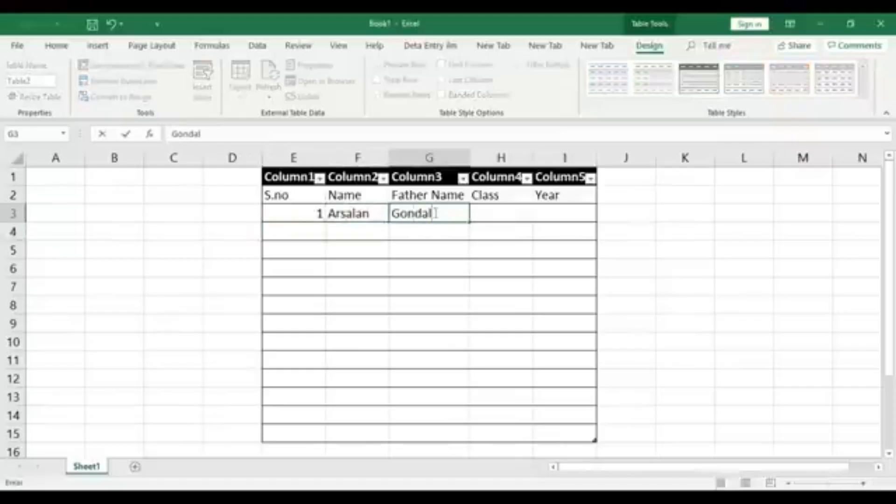
click(497, 211)
text(I)
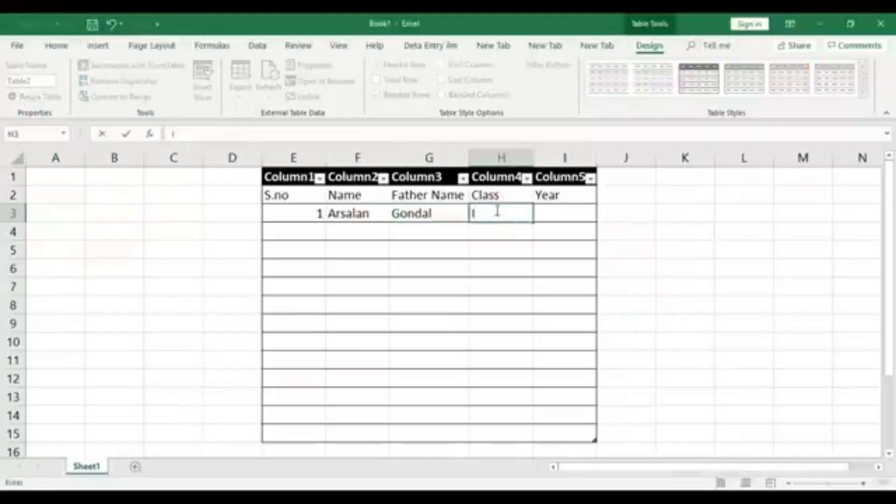
text(CS)
click(566, 213)
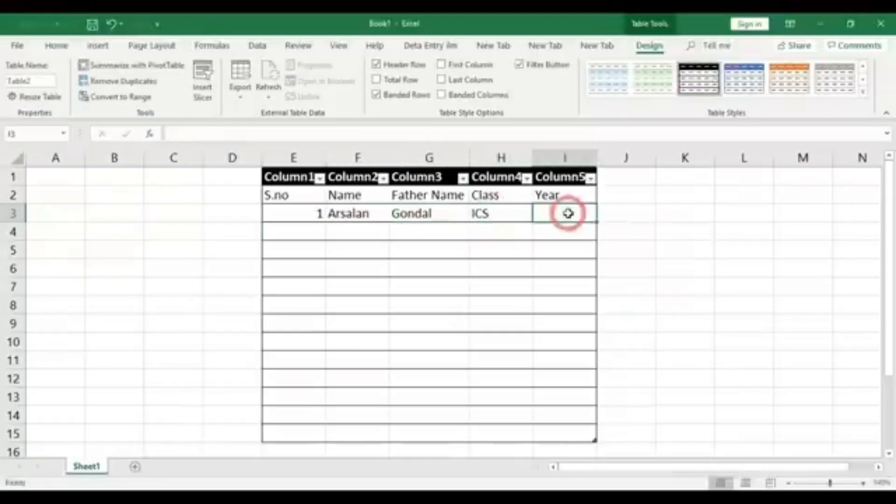
text(20)
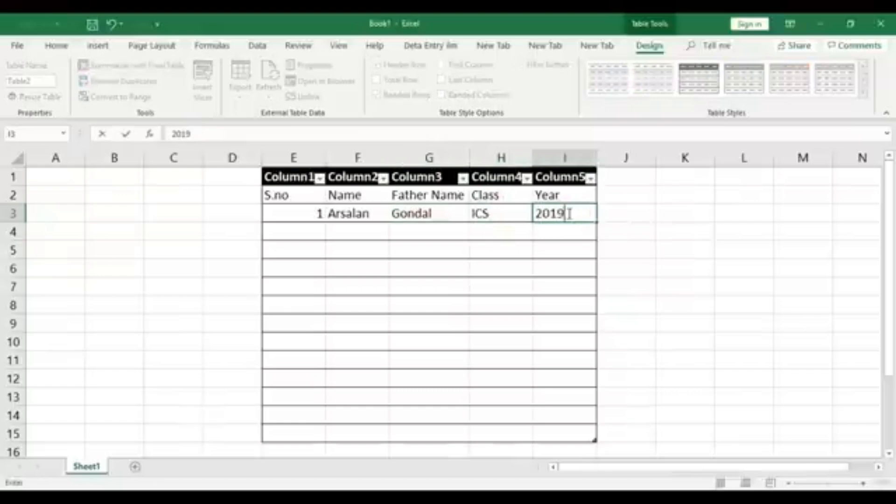
text(19)
key(Return)
Center the contents of the first student record in E3:I3 horizontally
drag(303, 213, 567, 212)
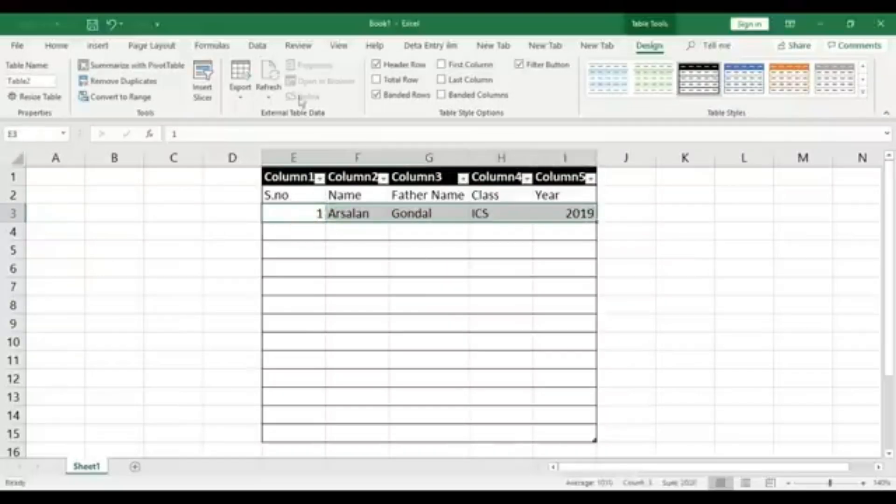
click(45, 47)
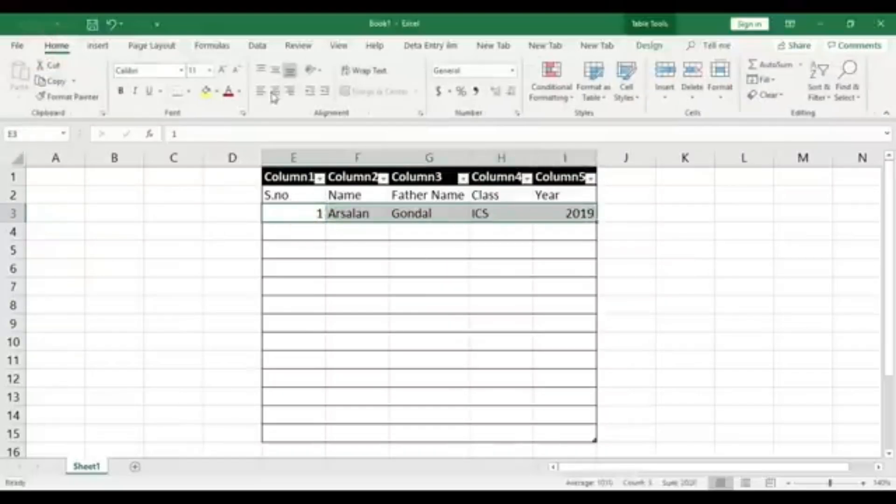
click(275, 91)
click(391, 262)
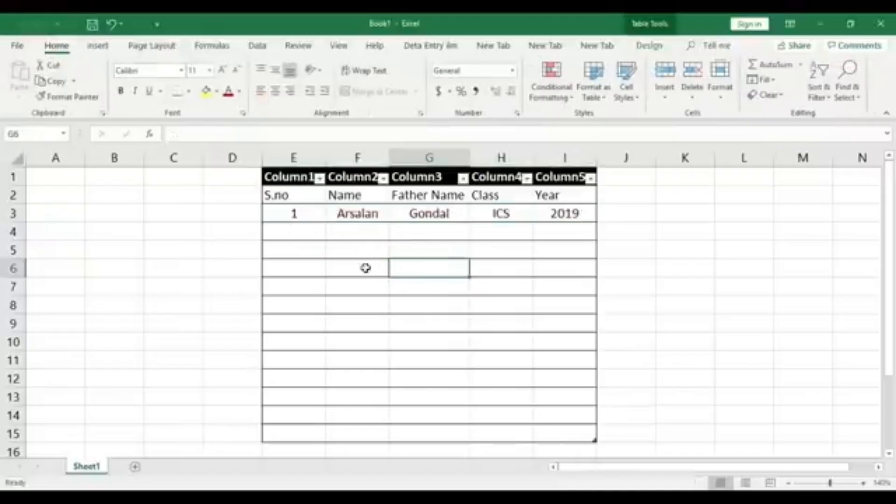
Enter serial number 2 in E4 and center E3:E4 horizontally
click(303, 226)
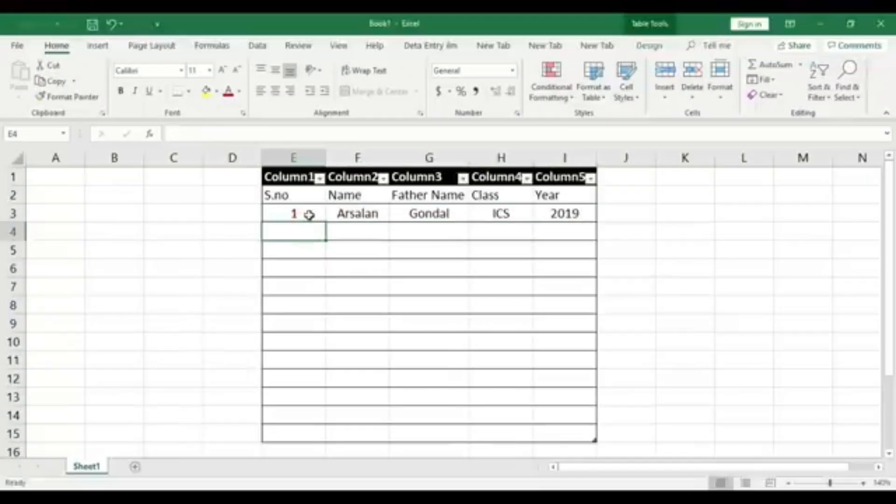
click(320, 432)
click(294, 218)
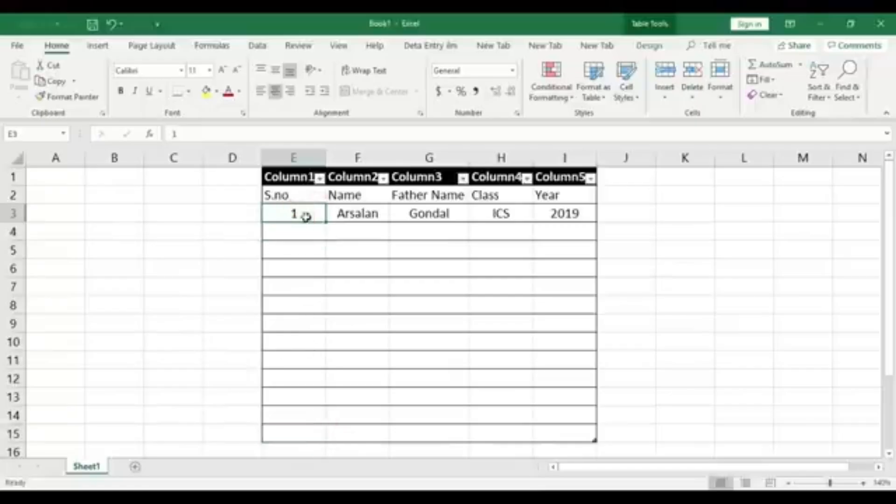
click(302, 232)
text(2)
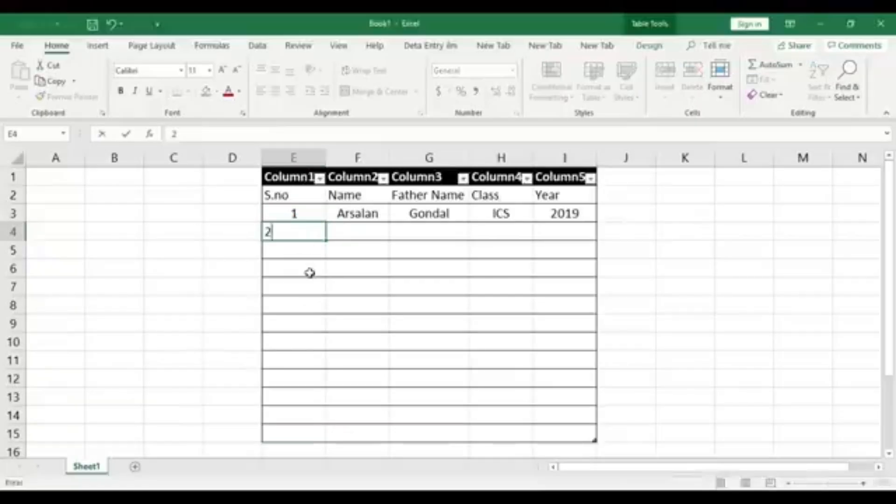
click(310, 270)
click(307, 234)
drag(301, 211, 304, 234)
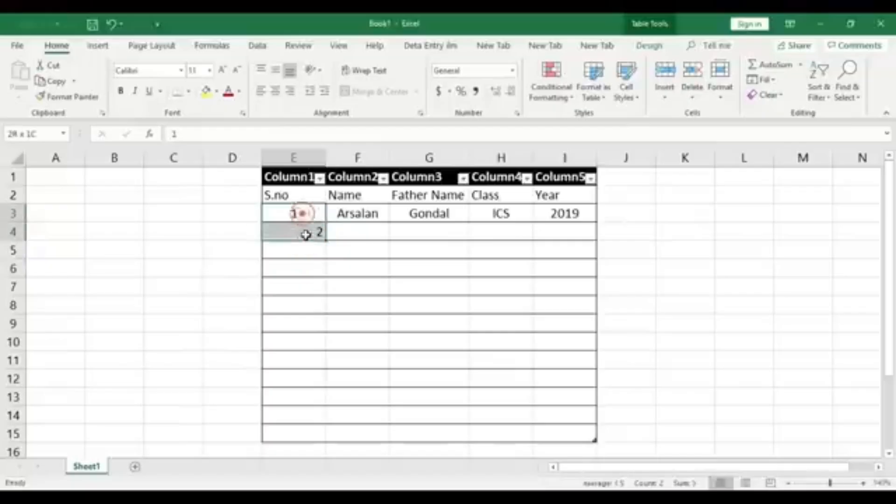
click(275, 92)
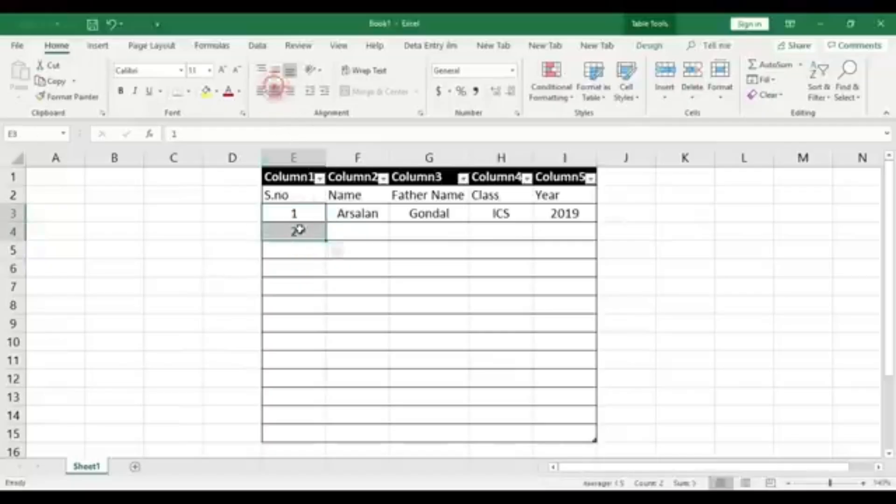
Extend the serial number series from E3:E4 down to 13 in E15
click(306, 247)
drag(310, 212, 316, 231)
click(305, 270)
click(314, 213)
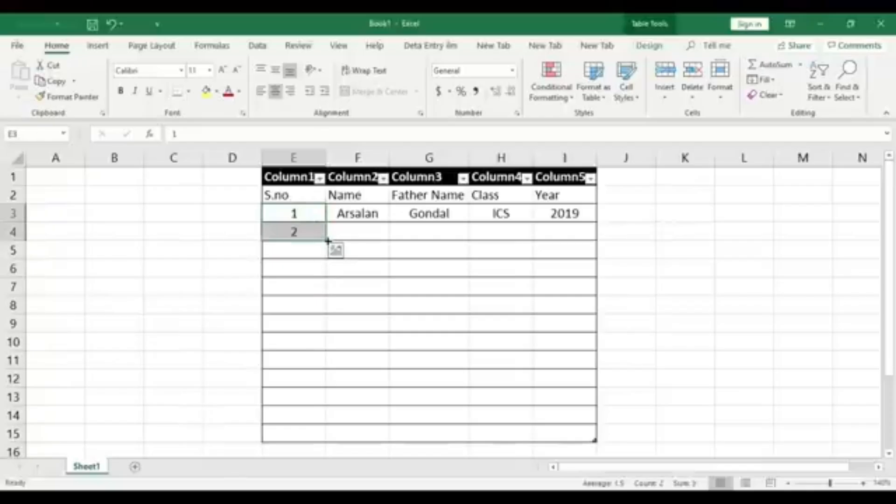
drag(328, 241, 330, 436)
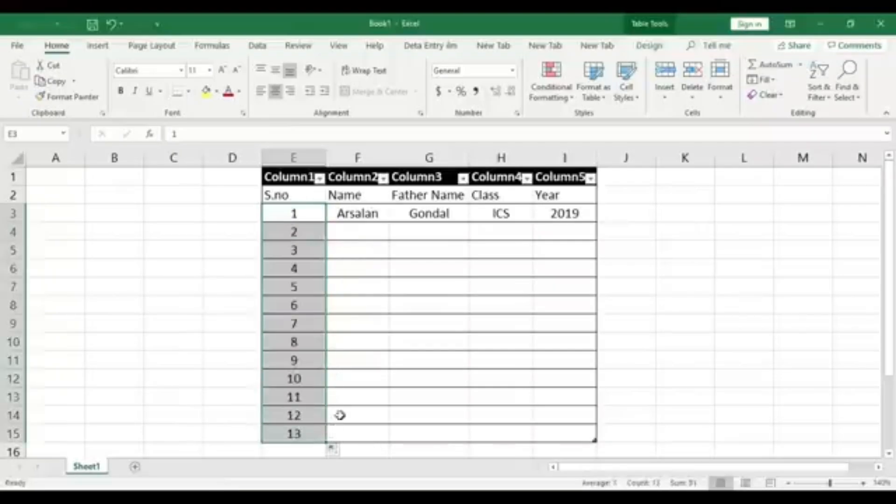
Fill the first record's name and father's name down columns F and G through row 15
click(383, 215)
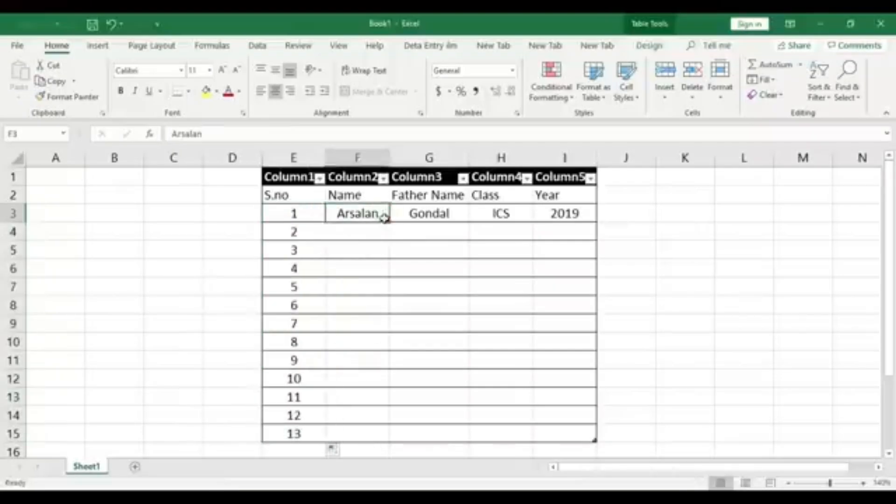
drag(391, 222, 390, 436)
click(424, 215)
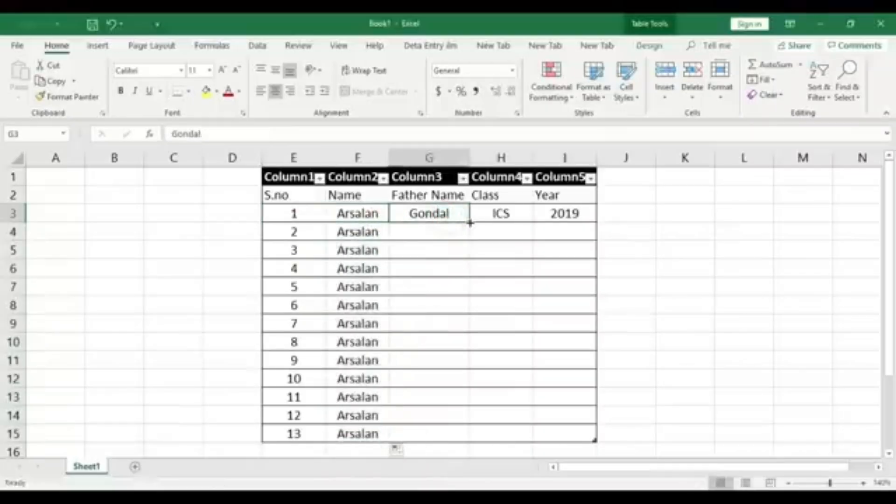
drag(470, 223, 466, 439)
Fill class ICS and year 2019 from the first record down columns H and I through row 15
click(516, 216)
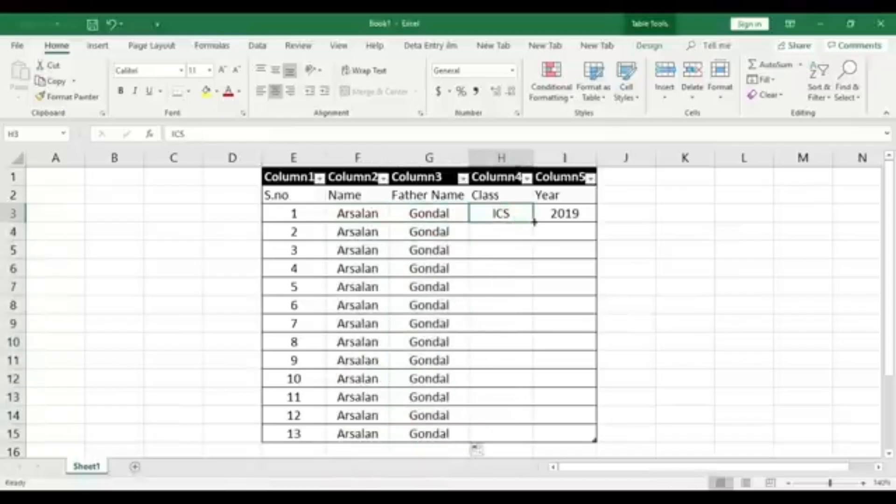
drag(532, 223, 534, 436)
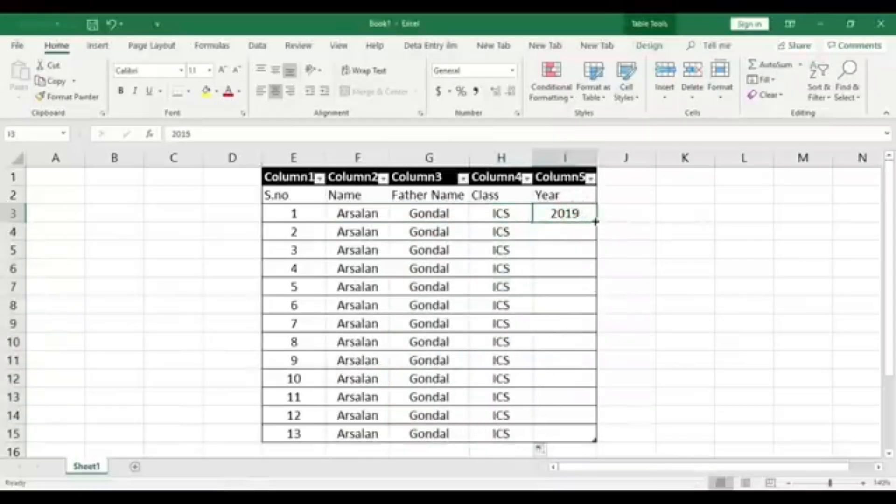
drag(595, 222, 593, 437)
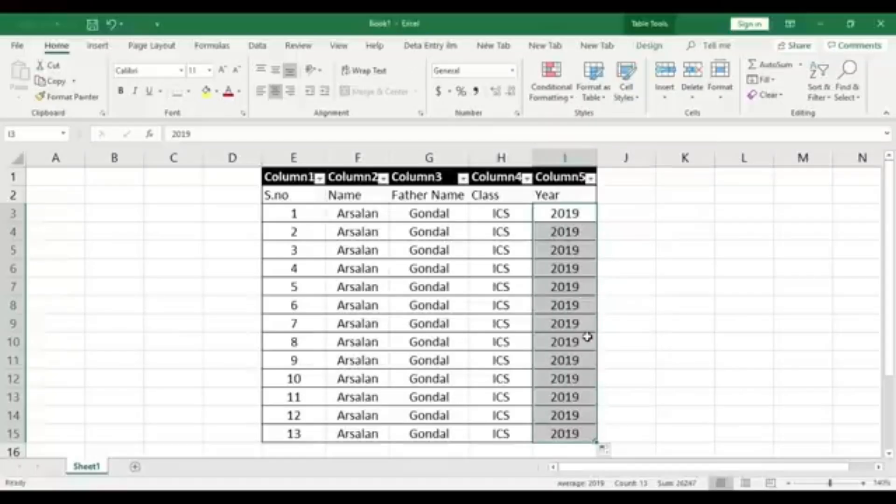
click(614, 247)
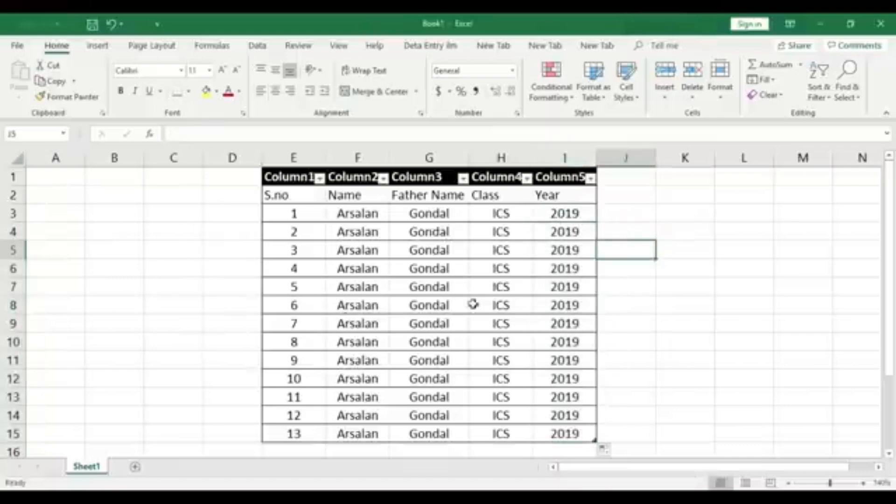
click(633, 336)
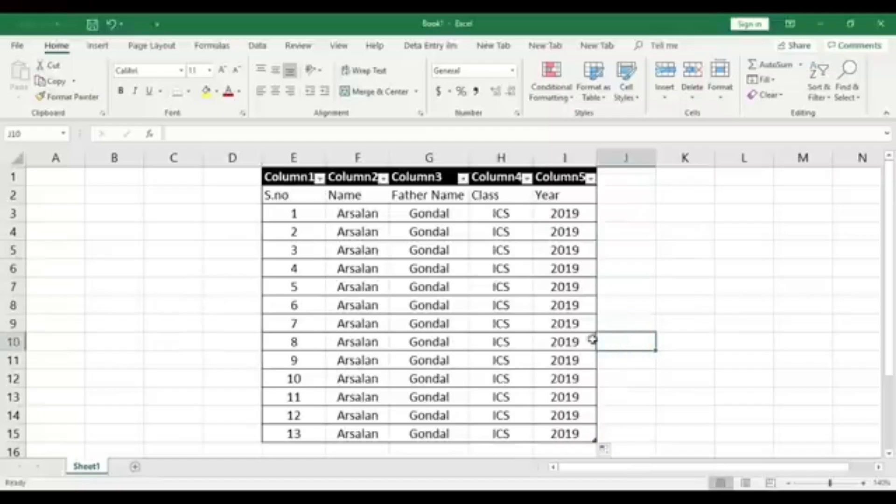
Look through the available cell styles, table styles and conditional formatting options without applying any
click(183, 243)
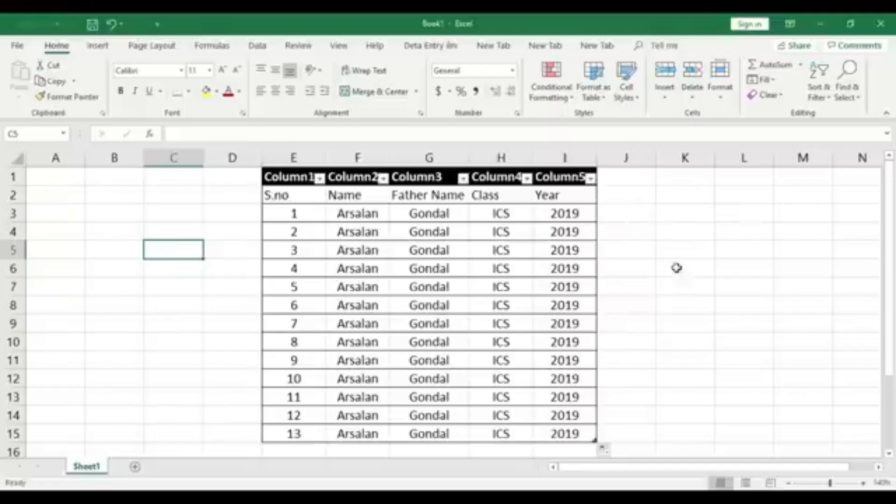
click(680, 233)
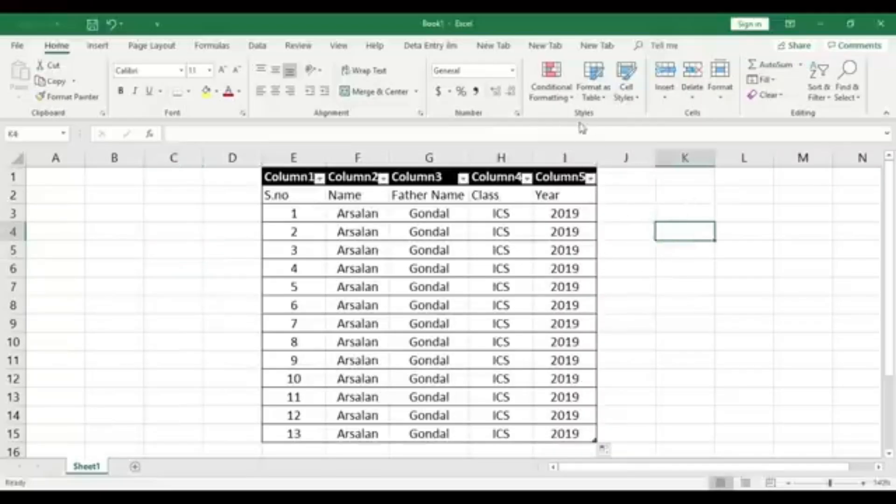
click(635, 99)
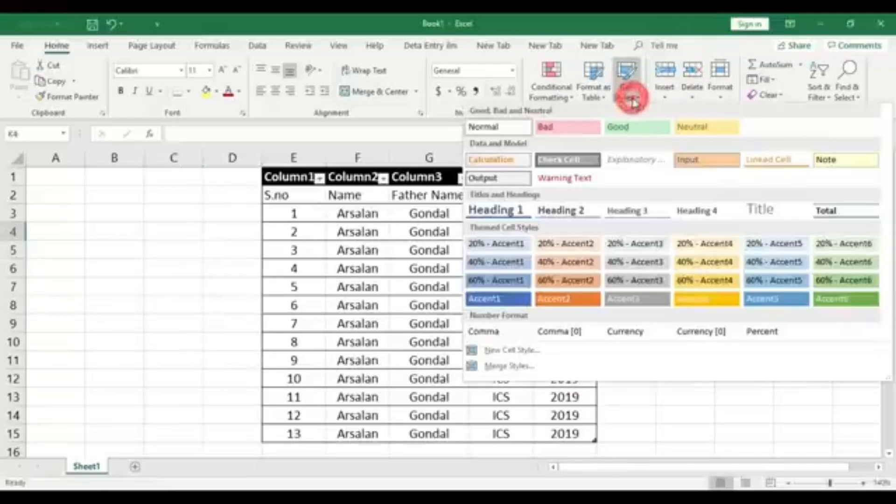
click(624, 94)
click(604, 98)
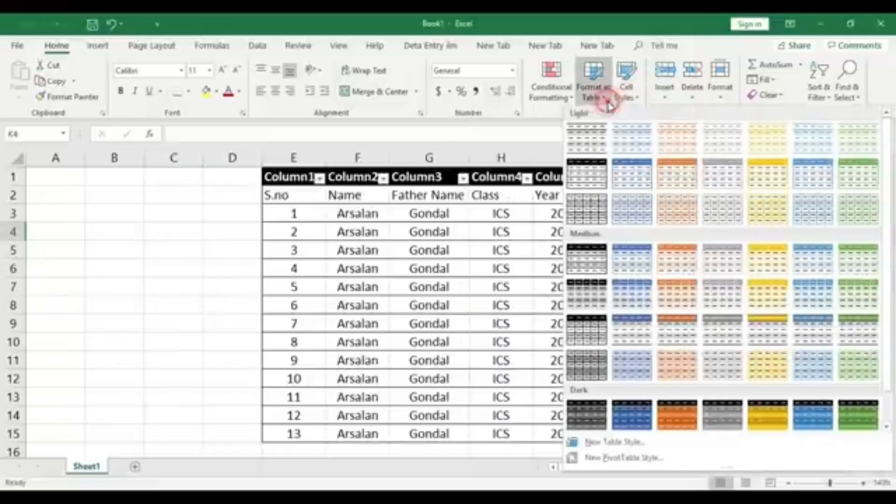
click(602, 93)
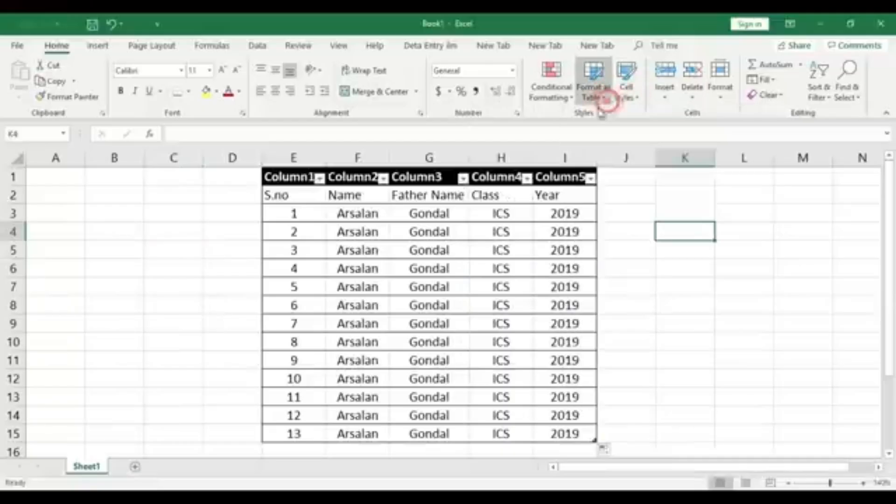
click(570, 100)
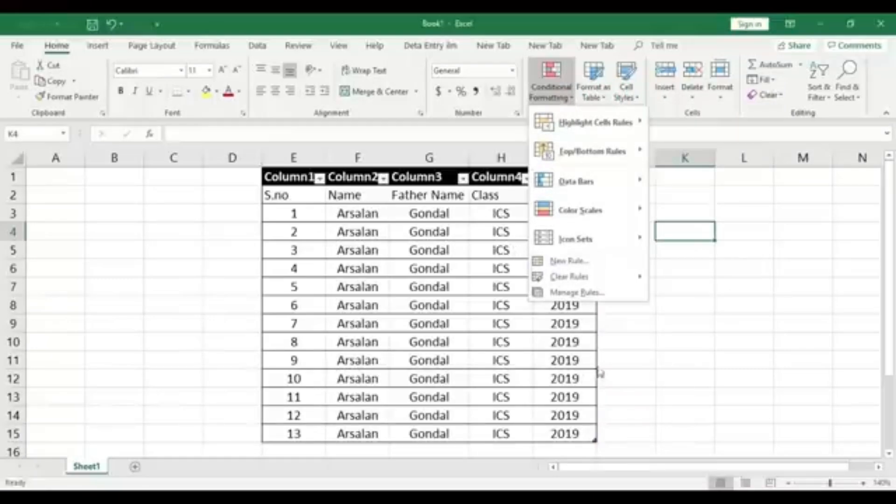
click(637, 359)
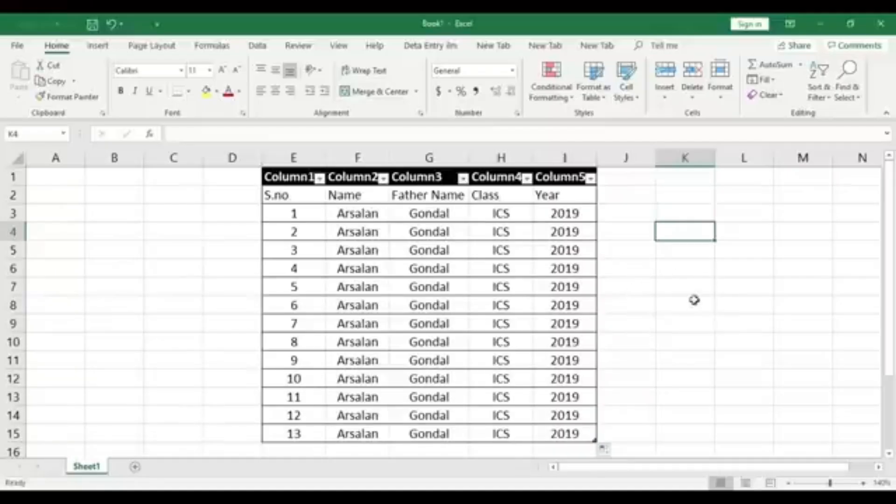
Deselect the table by selecting empty cell K9 and minimize the workbook window
click(702, 324)
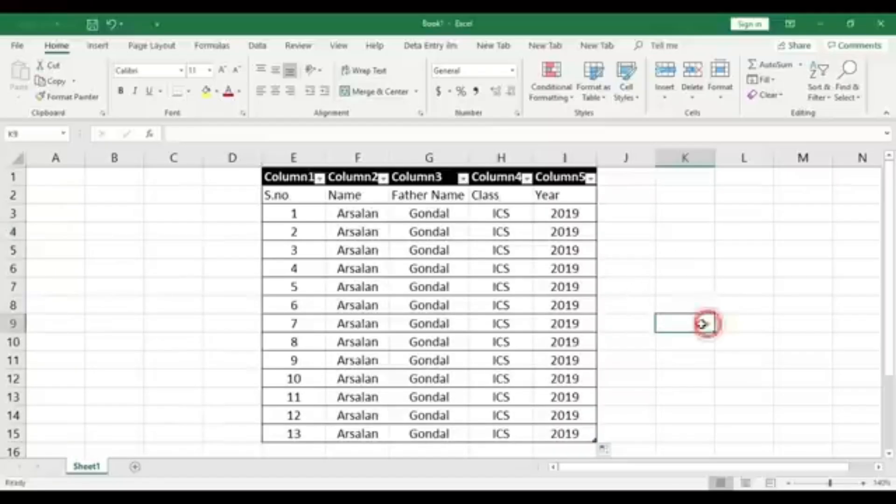
click(820, 26)
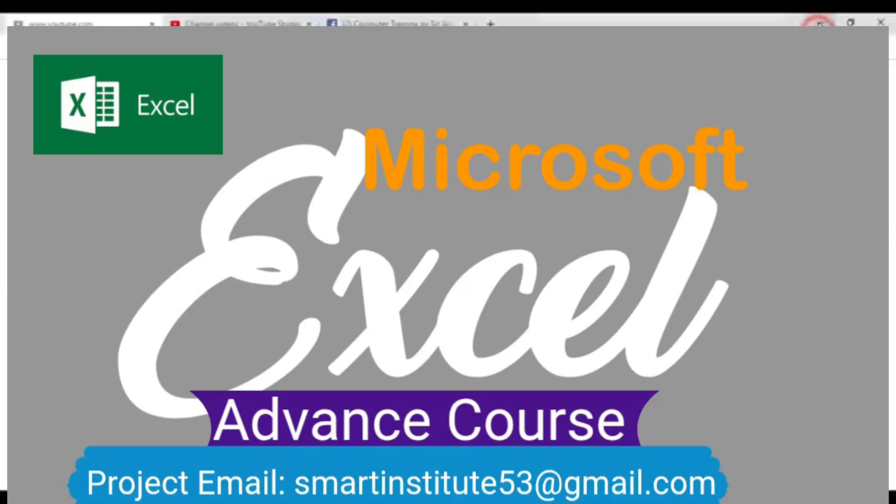